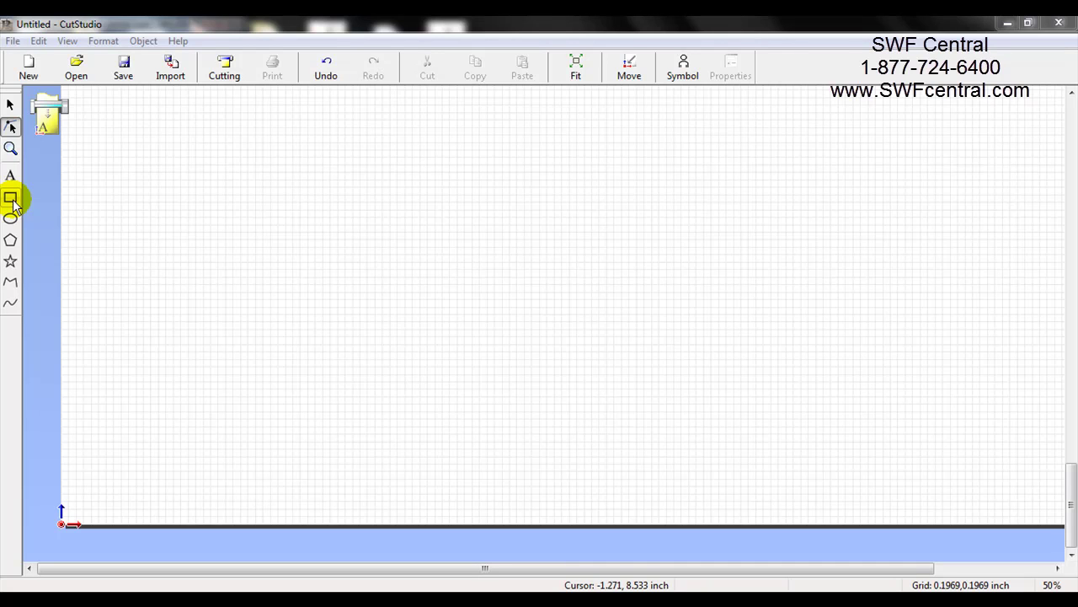
Step: Draw a square about 5.35 inches on each side in the middle of the page with the Rectangle tool
click(14, 205)
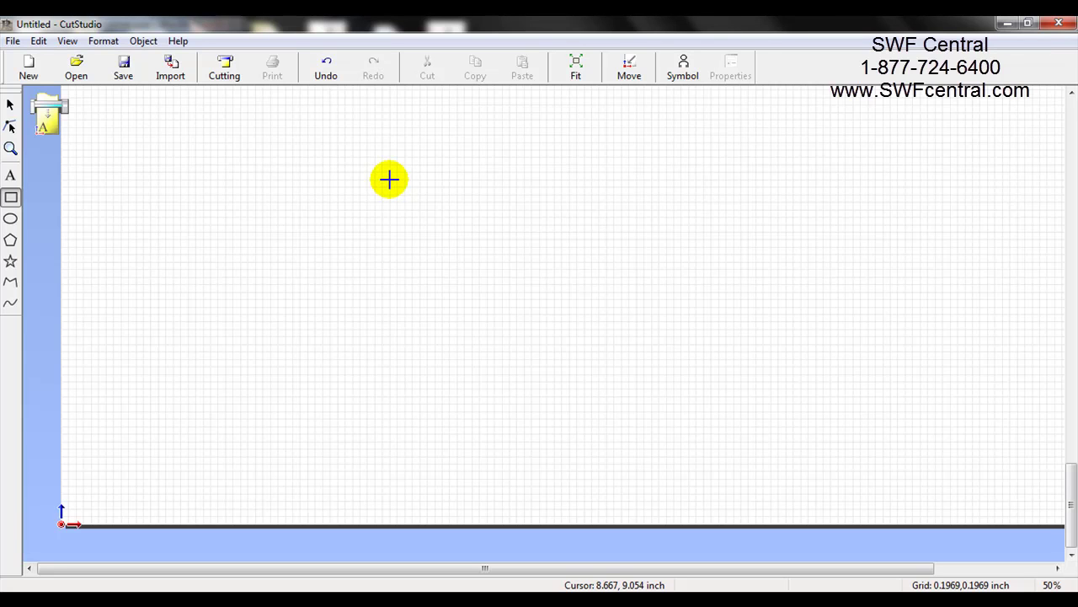
drag(389, 179, 635, 405)
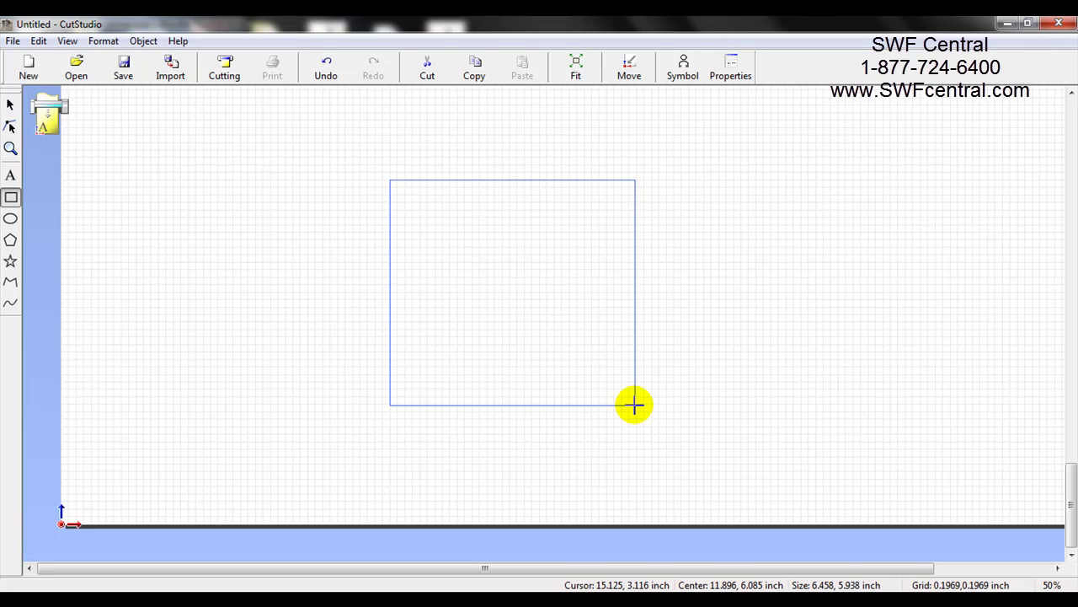
drag(635, 406, 631, 406)
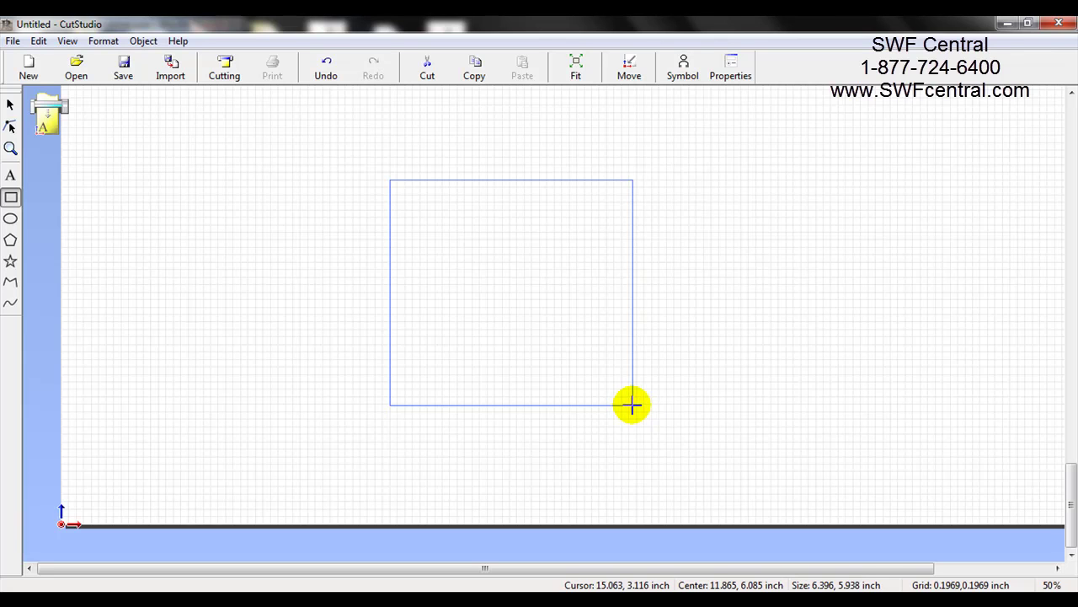
drag(632, 405, 464, 213)
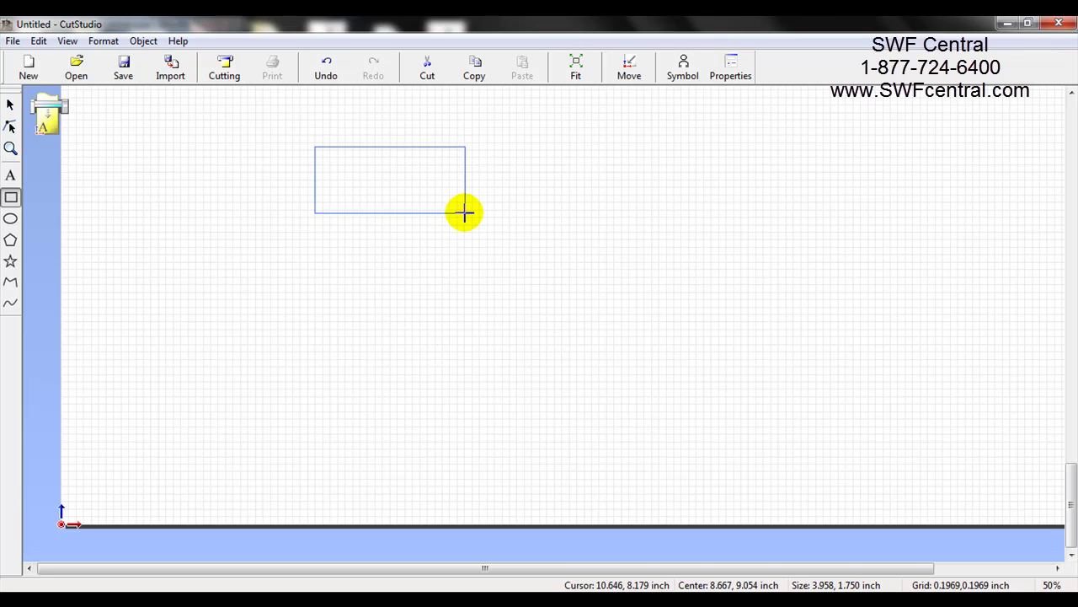
mouse_move(465, 213)
mouse_down()
mouse_move(500, 248)
mouse_move(457, 152)
mouse_move(442, 194)
mouse_move(460, 212)
mouse_move(438, 177)
mouse_move(523, 330)
mouse_move(547, 260)
mouse_move(551, 337)
mouse_move(504, 274)
mouse_move(604, 447)
mouse_move(474, 241)
mouse_move(609, 404)
mouse_move(551, 286)
mouse_move(604, 397)
mouse_move(556, 346)
mouse_move(548, 318)
mouse_move(559, 385)
mouse_move(486, 323)
mouse_move(491, 395)
mouse_move(480, 354)
mouse_move(592, 361)
mouse_up()
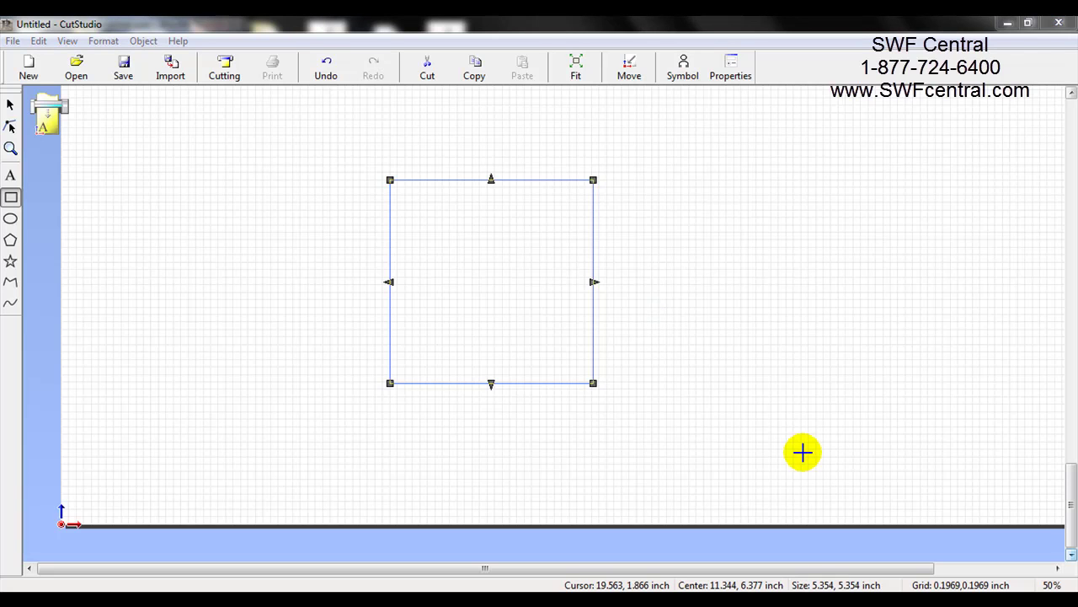
Step: Draw a circle about 5.33 inches in diameter and move it to the right of the square, clear of its edge
click(11, 221)
click(10, 221)
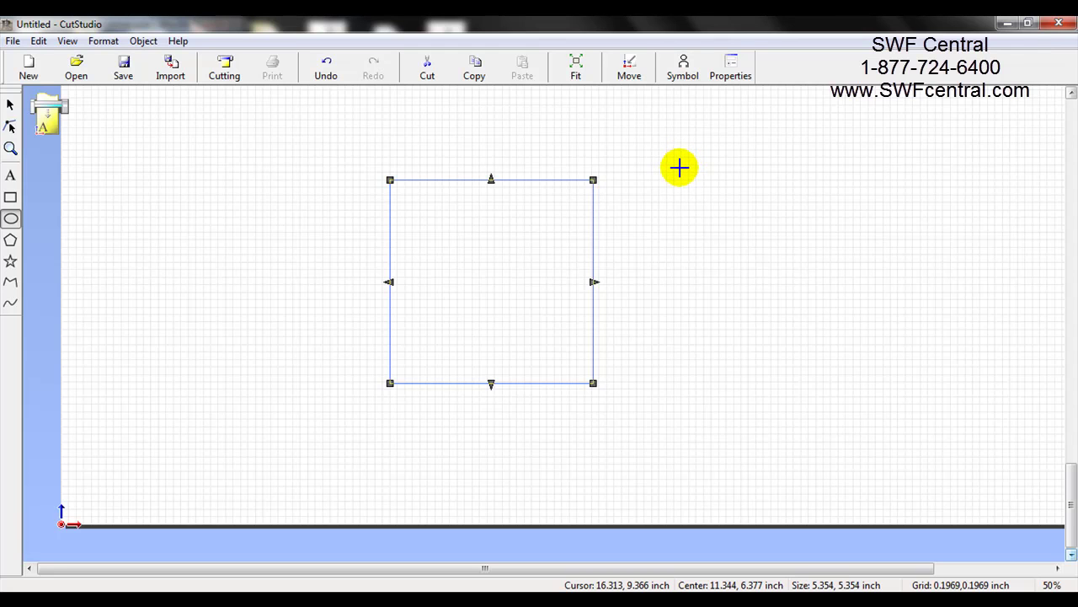
mouse_move(677, 163)
mouse_down()
mouse_move(895, 369)
mouse_move(958, 446)
mouse_move(862, 344)
mouse_move(929, 446)
mouse_move(825, 322)
mouse_move(549, 169)
mouse_move(463, 303)
mouse_move(360, 415)
mouse_move(391, 380)
mouse_move(677, 169)
mouse_move(884, 32)
mouse_move(869, 151)
mouse_move(486, 548)
mouse_move(356, 443)
mouse_move(387, 436)
mouse_move(787, 472)
mouse_move(643, 207)
mouse_move(789, 384)
mouse_move(719, 205)
mouse_move(720, 110)
mouse_move(848, 142)
mouse_move(811, 183)
mouse_move(804, 256)
mouse_move(821, 330)
mouse_move(780, 269)
mouse_move(725, 224)
mouse_move(768, 252)
mouse_move(786, 284)
mouse_move(771, 258)
mouse_up()
drag(774, 270, 774, 266)
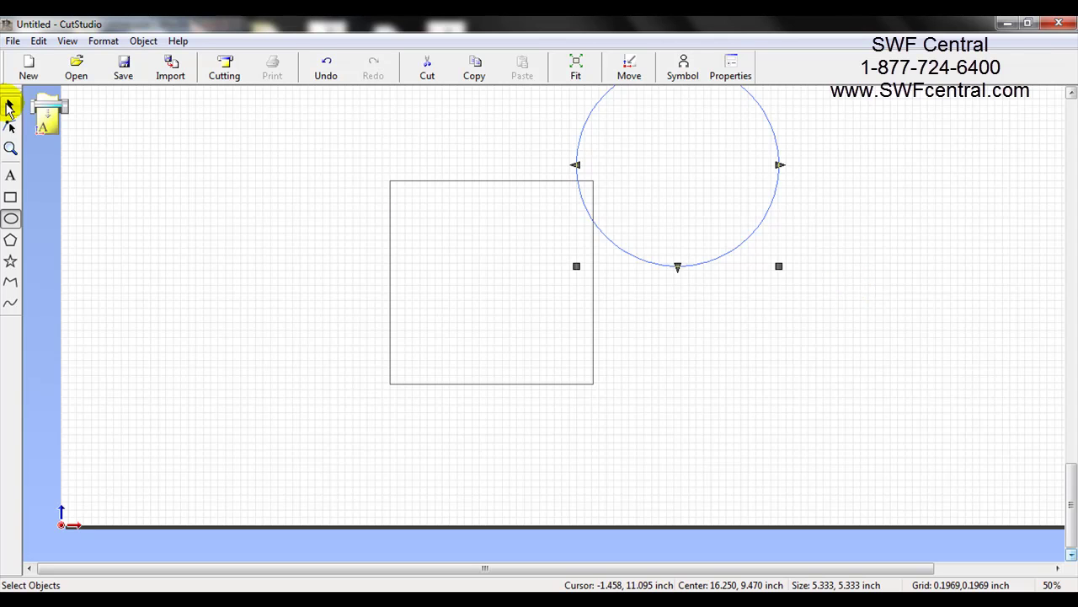
click(10, 107)
drag(729, 183, 787, 295)
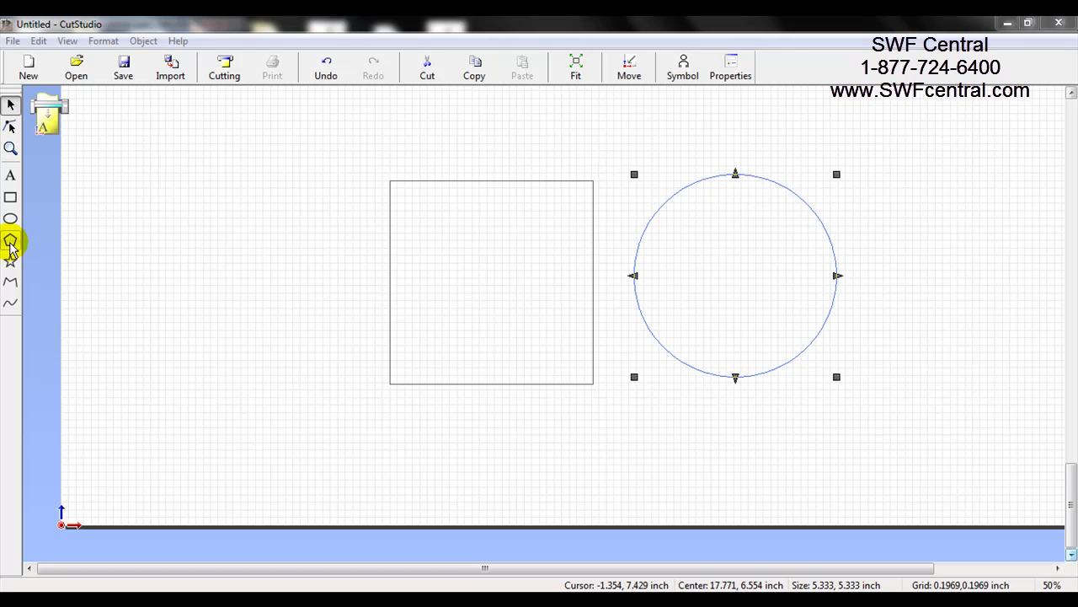
Step: Draw a regular pentagon about 4.83 by 4.60 inches and move it to the left of the square
click(10, 242)
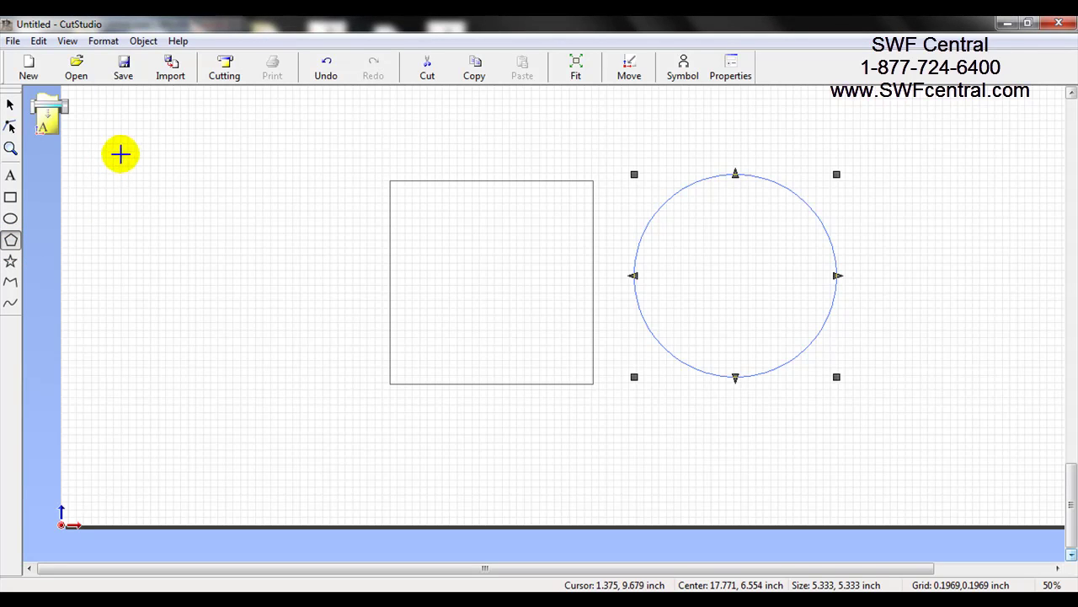
mouse_move(159, 167)
mouse_down()
mouse_move(309, 340)
mouse_move(373, 383)
mouse_move(378, 403)
mouse_move(301, 311)
mouse_move(380, 409)
mouse_move(306, 334)
mouse_move(385, 385)
mouse_move(412, 419)
mouse_move(300, 294)
mouse_move(224, 180)
mouse_move(262, 267)
mouse_move(248, 233)
mouse_move(260, 248)
mouse_move(260, 204)
mouse_move(289, 289)
mouse_move(268, 248)
mouse_move(205, 212)
mouse_move(203, 230)
mouse_move(222, 211)
mouse_move(261, 266)
mouse_move(238, 228)
mouse_move(261, 266)
mouse_move(255, 255)
mouse_up()
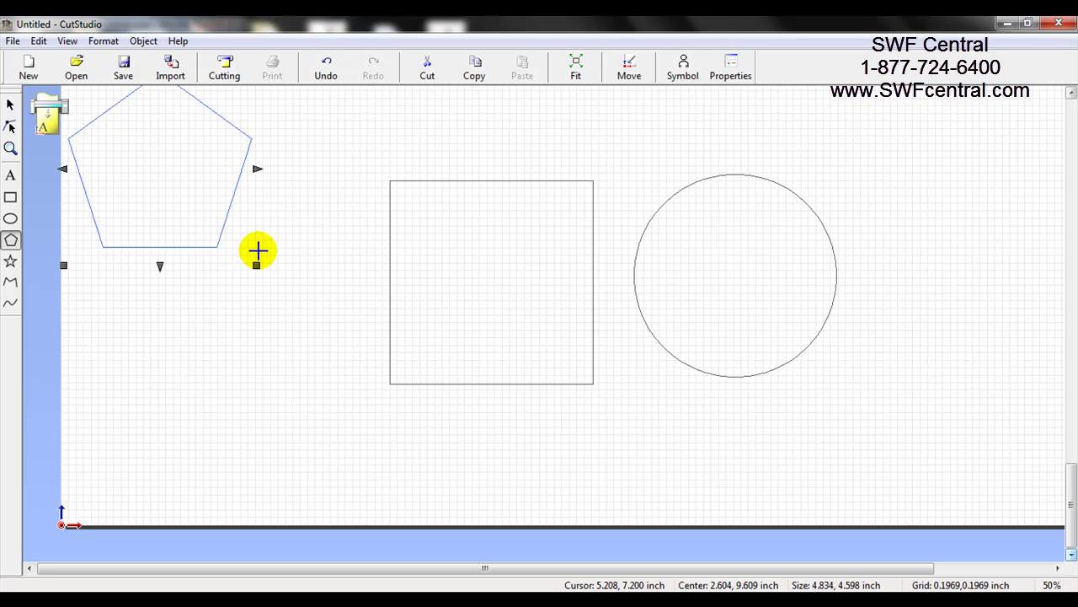
click(12, 105)
drag(137, 157, 211, 259)
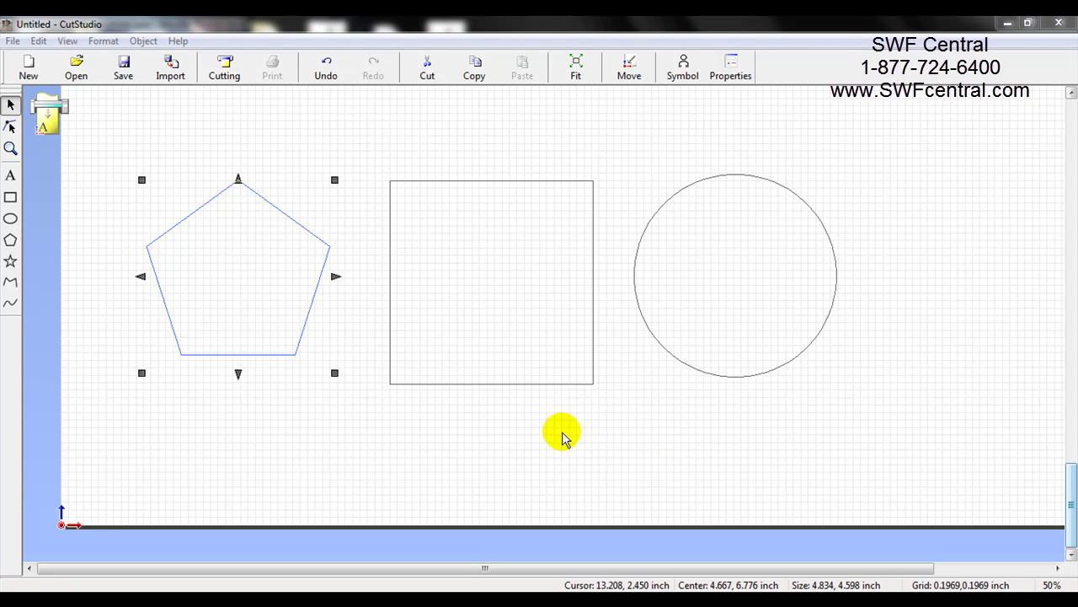
Step: Draw a five-pointed star about 5.79 by 5.50 inches to the right of the circle
click(10, 264)
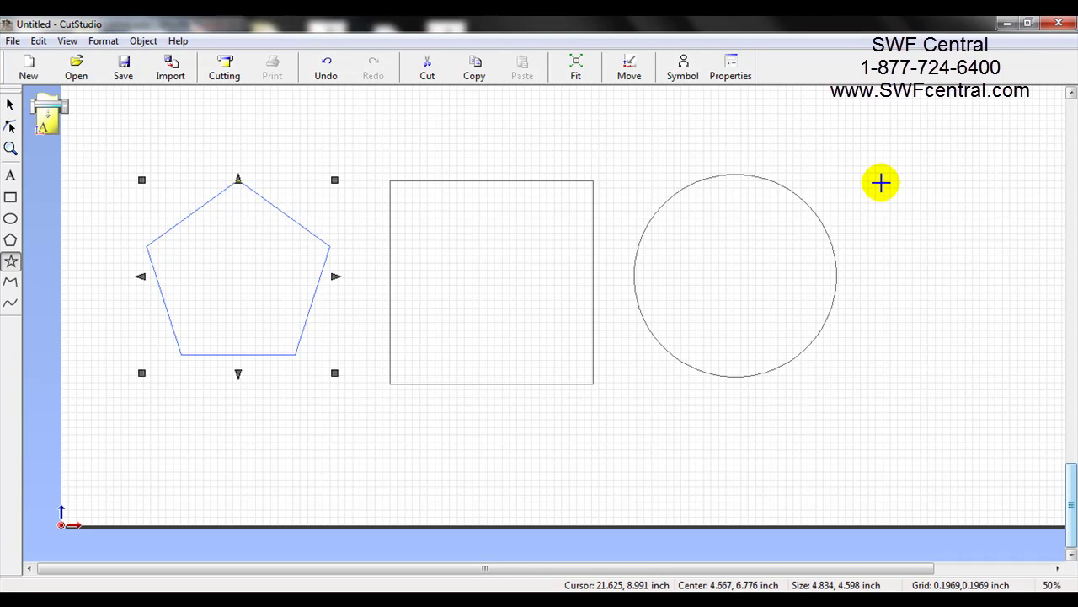
drag(887, 182, 788, 210)
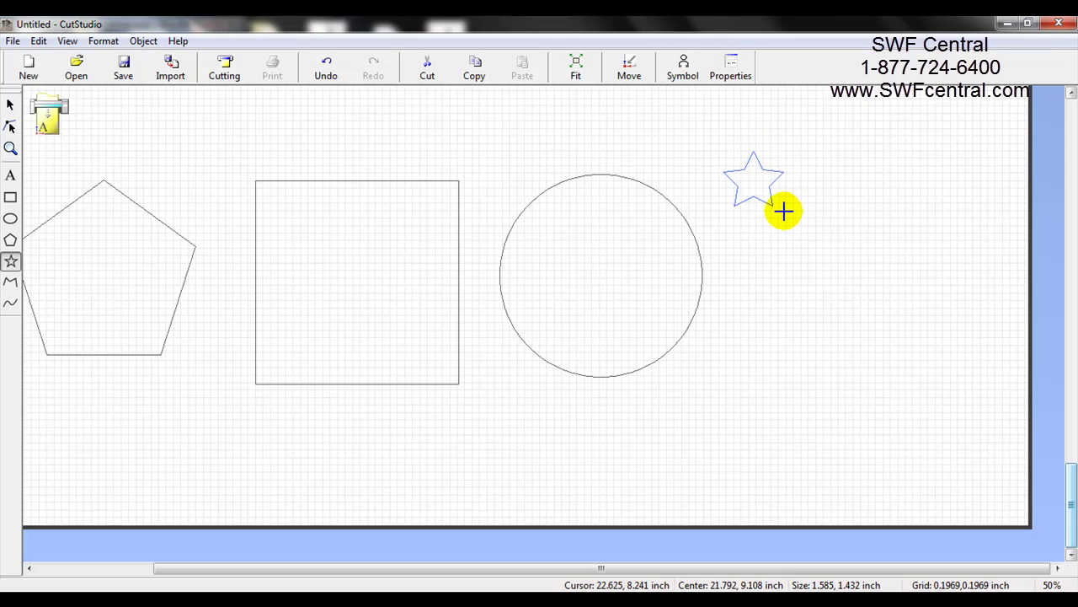
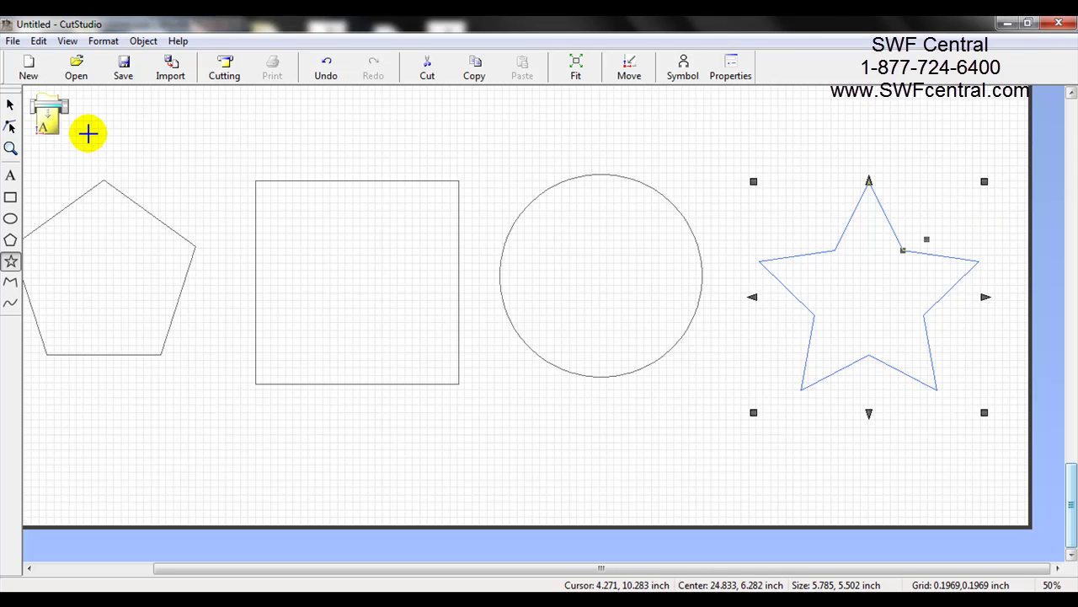
key(ctrl+z)
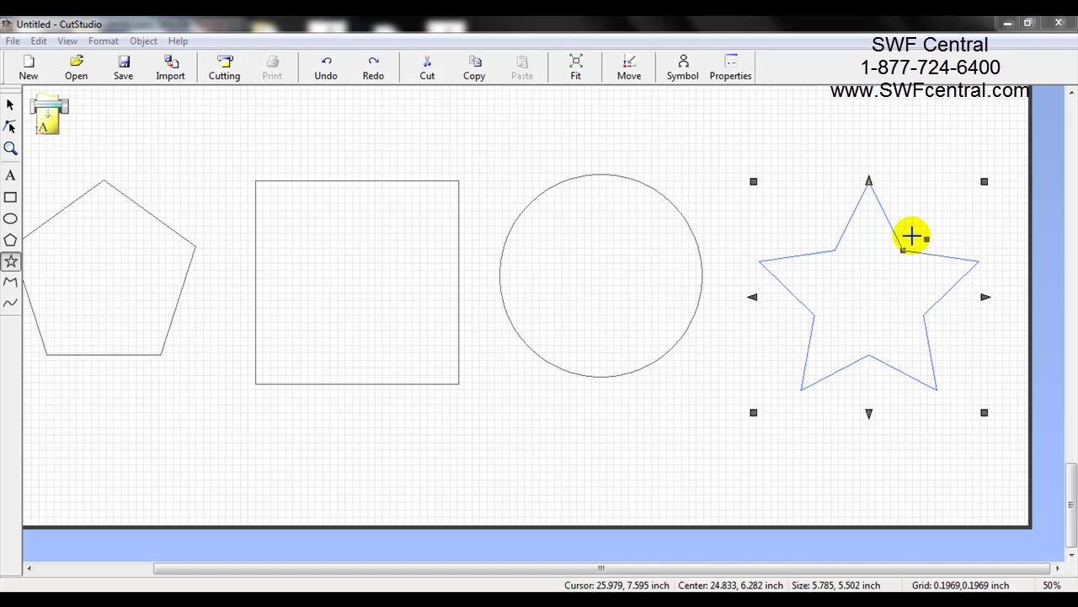
Step: Reshape the star with its two inner-vertex handles, leaving its arms slightly twisted and uneven, and deselect it
click(10, 106)
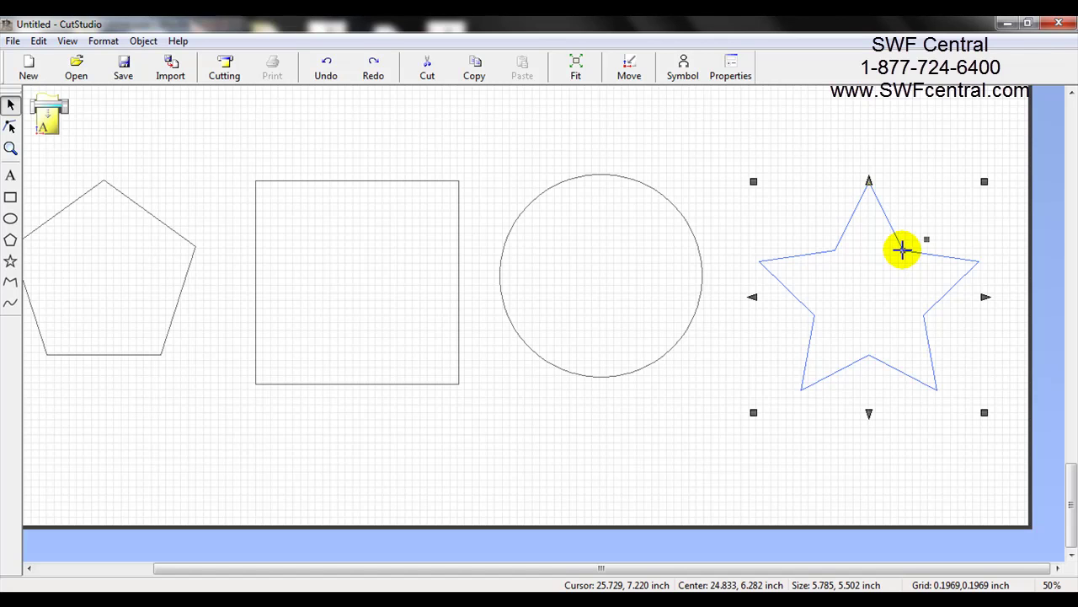
drag(902, 249, 929, 295)
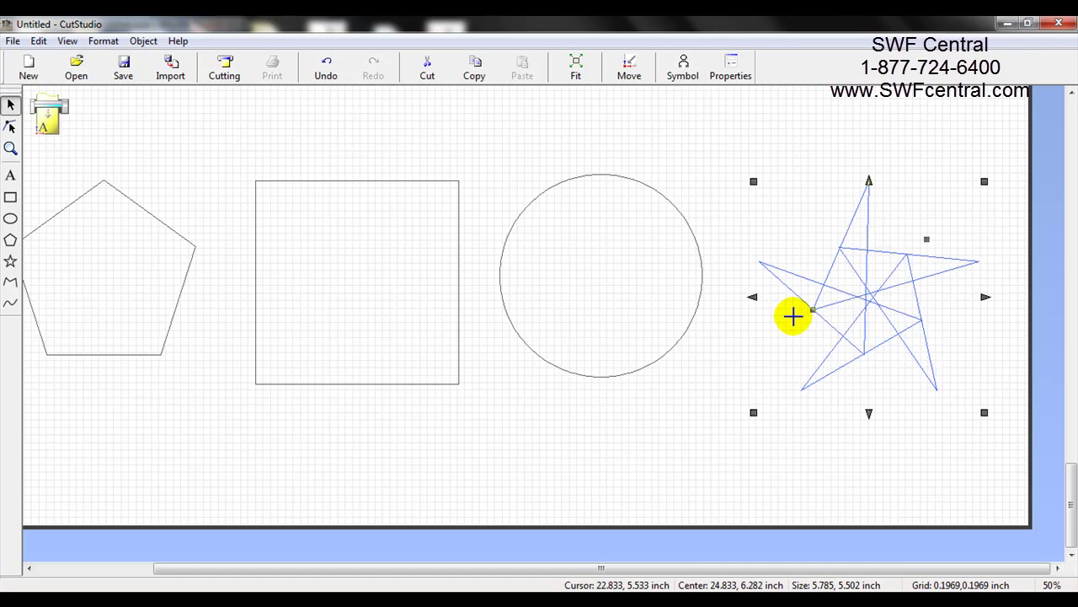
drag(880, 371, 1000, 262)
drag(943, 297, 927, 226)
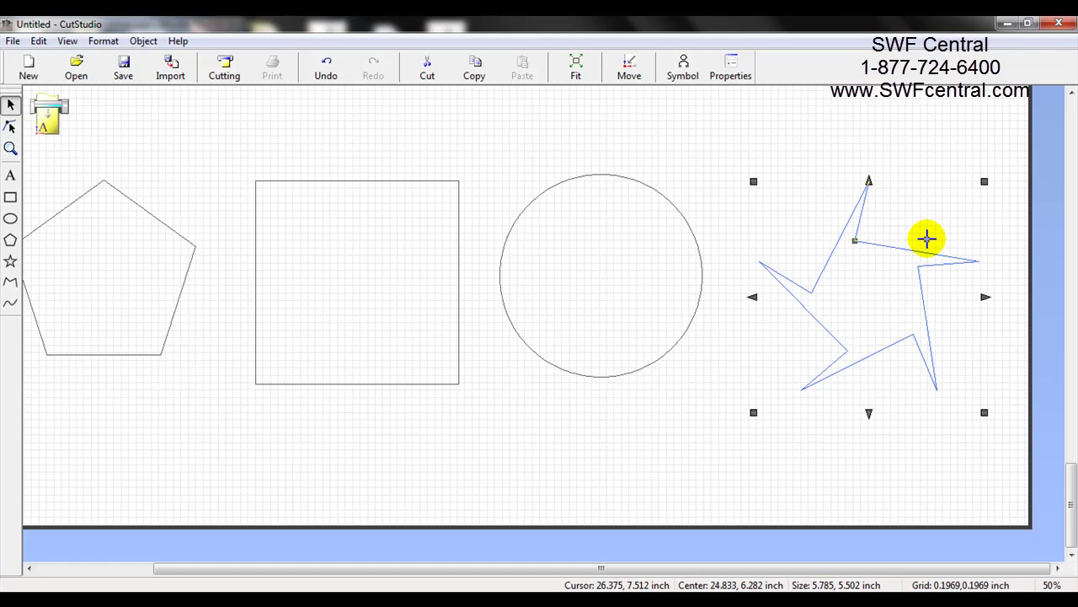
drag(927, 239, 949, 298)
drag(850, 294, 886, 277)
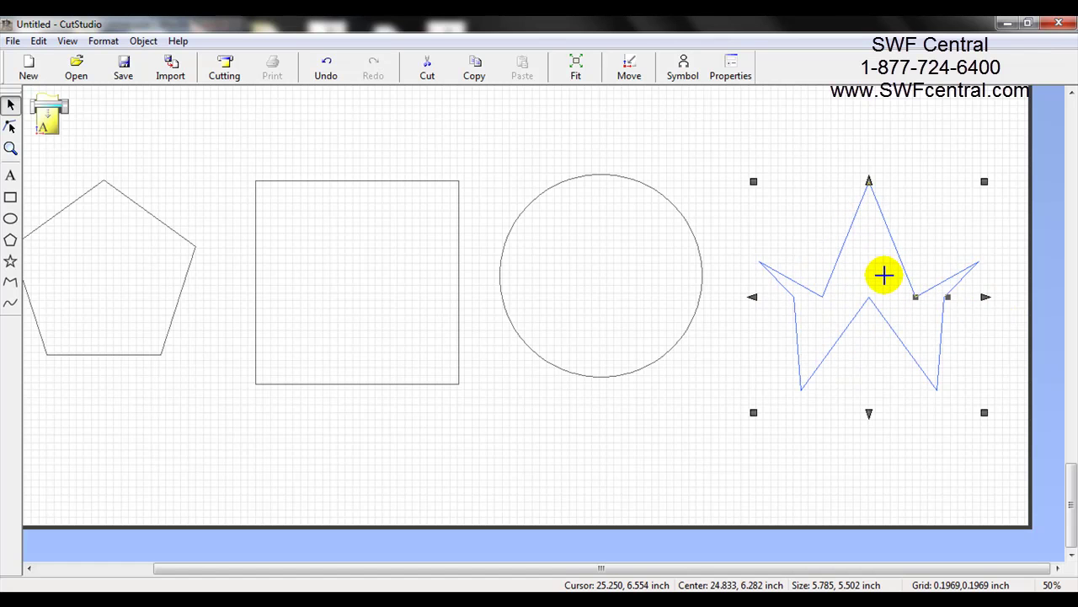
drag(947, 296, 911, 262)
drag(987, 296, 932, 250)
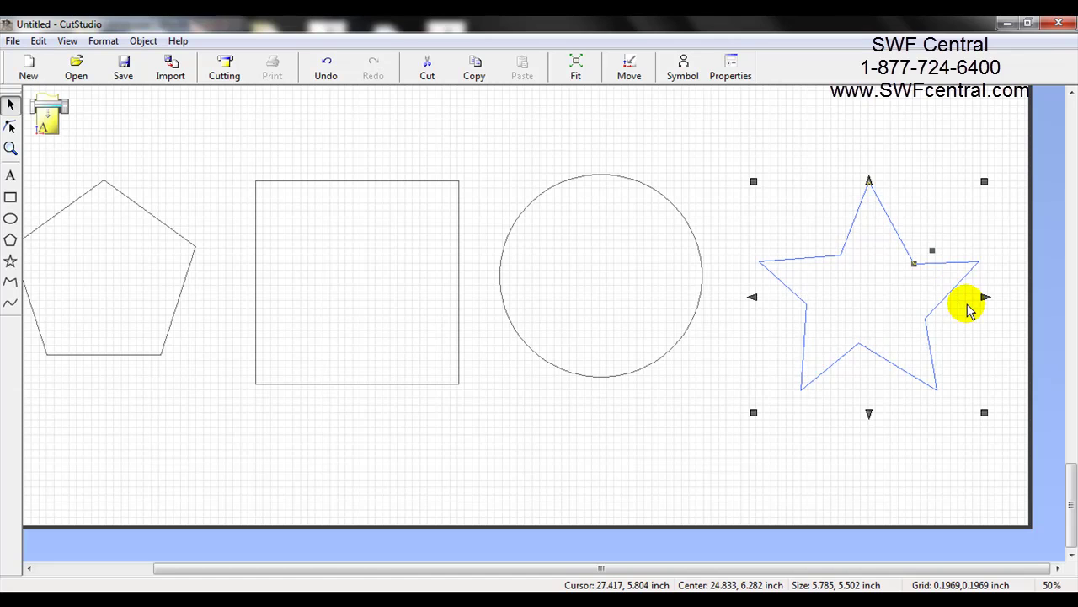
click(854, 116)
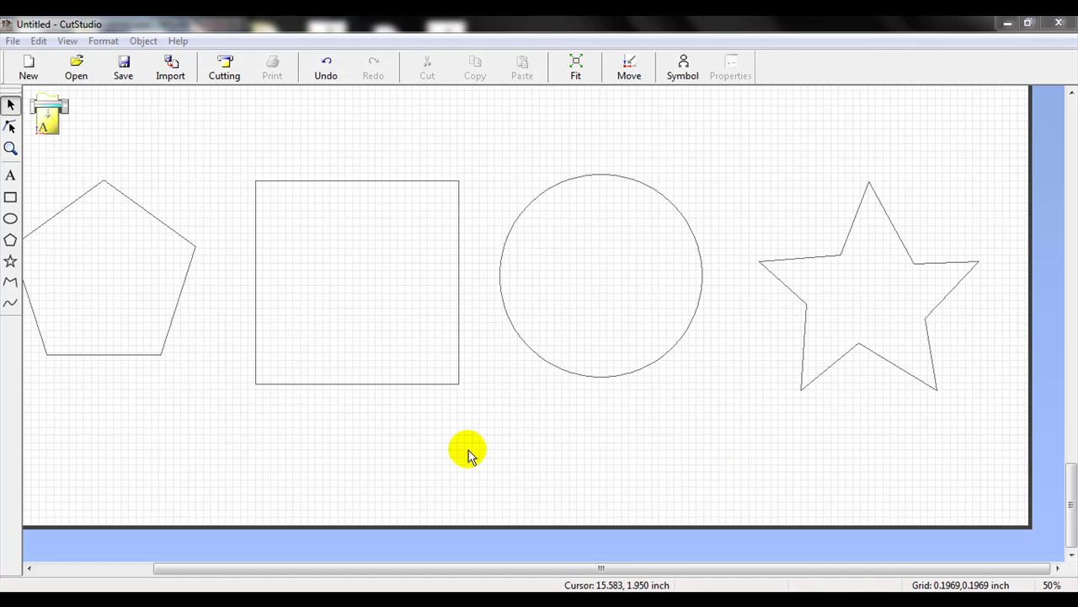
Step: Start a new blank document without saving the changes to the current one
click(10, 306)
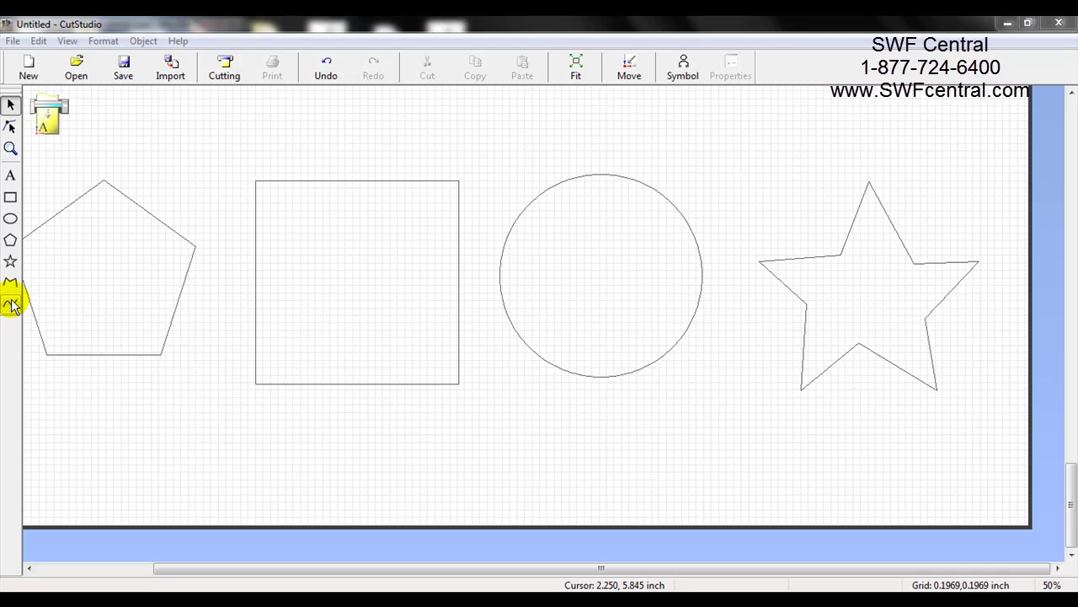
click(32, 68)
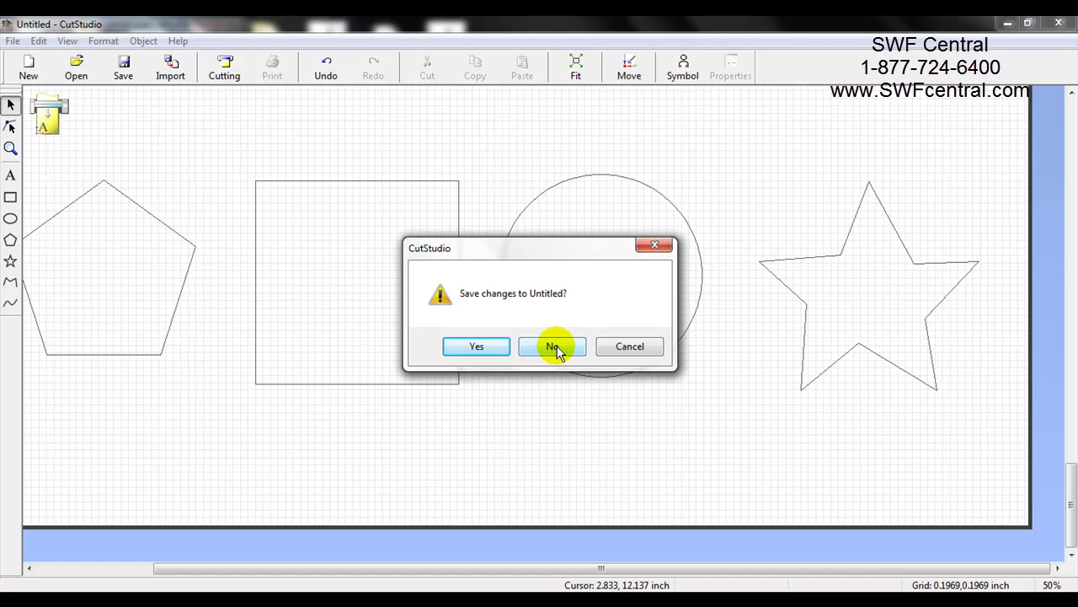
click(555, 347)
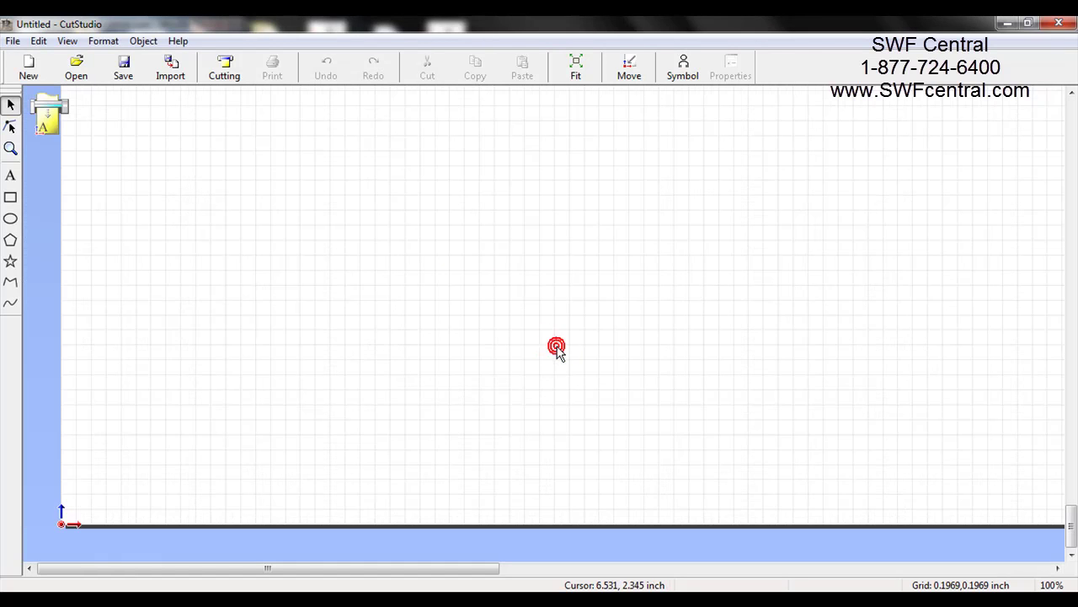
Step: Draw a straight-segment zigzag polyline with three upward peaks, about 4.12 inches wide and 1.24 inches high
click(13, 288)
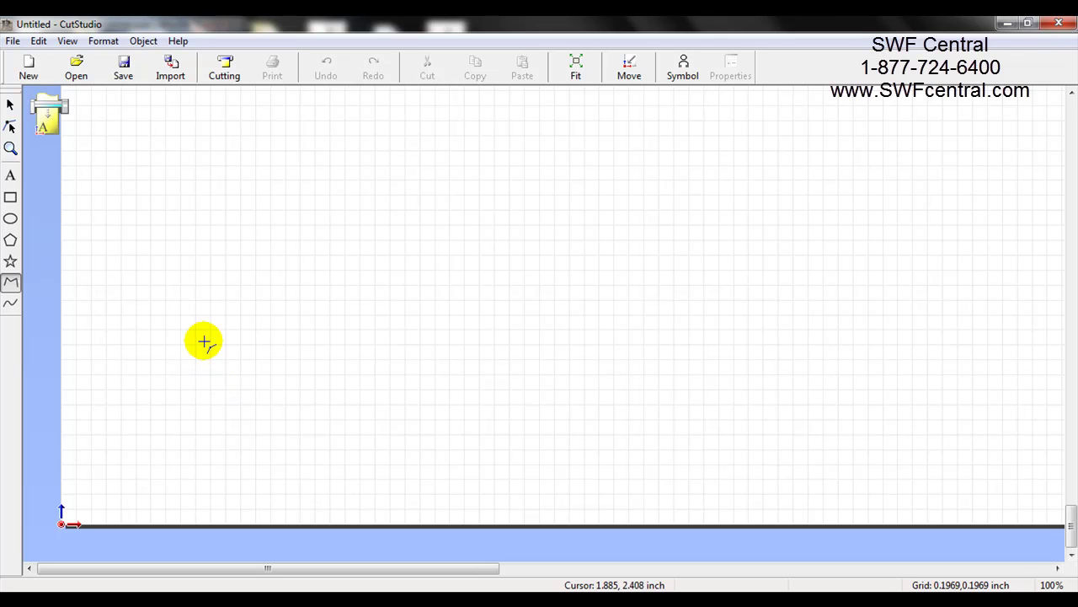
click(180, 330)
click(180, 330)
drag(181, 331, 249, 257)
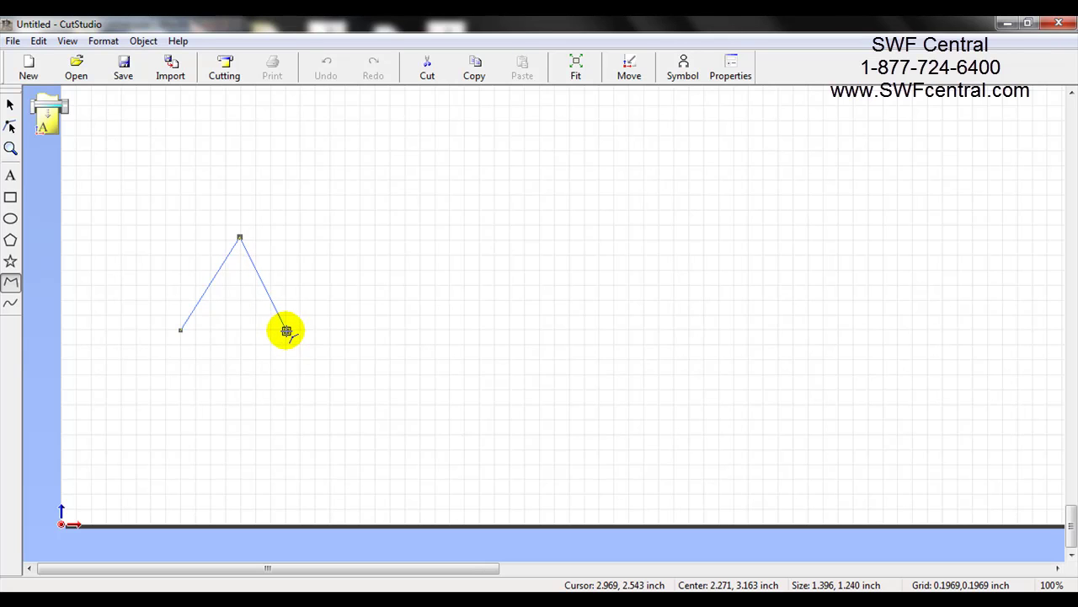
click(288, 330)
click(345, 238)
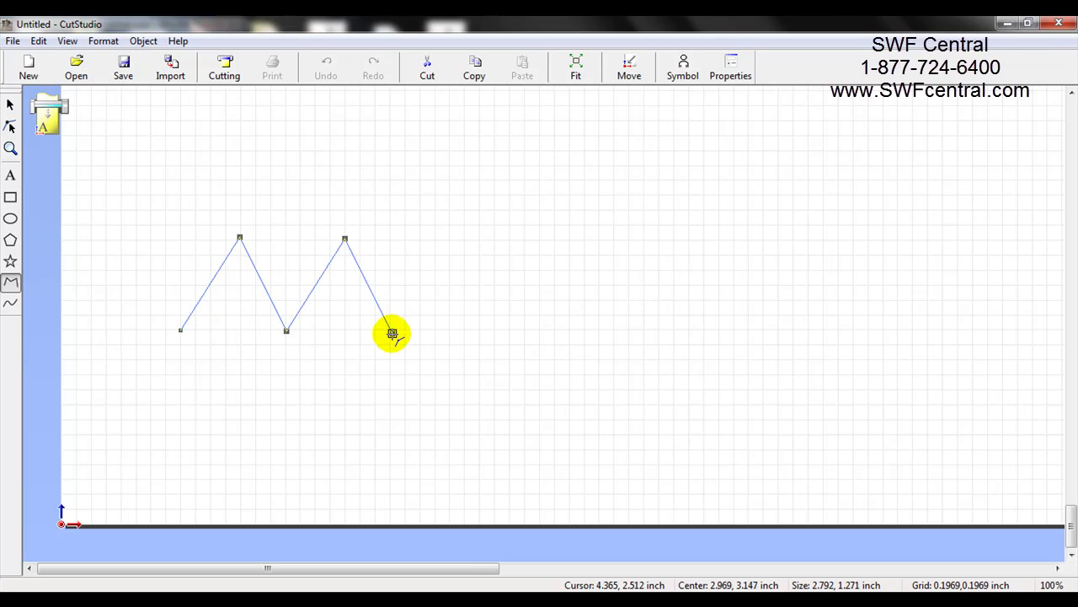
click(389, 329)
click(435, 242)
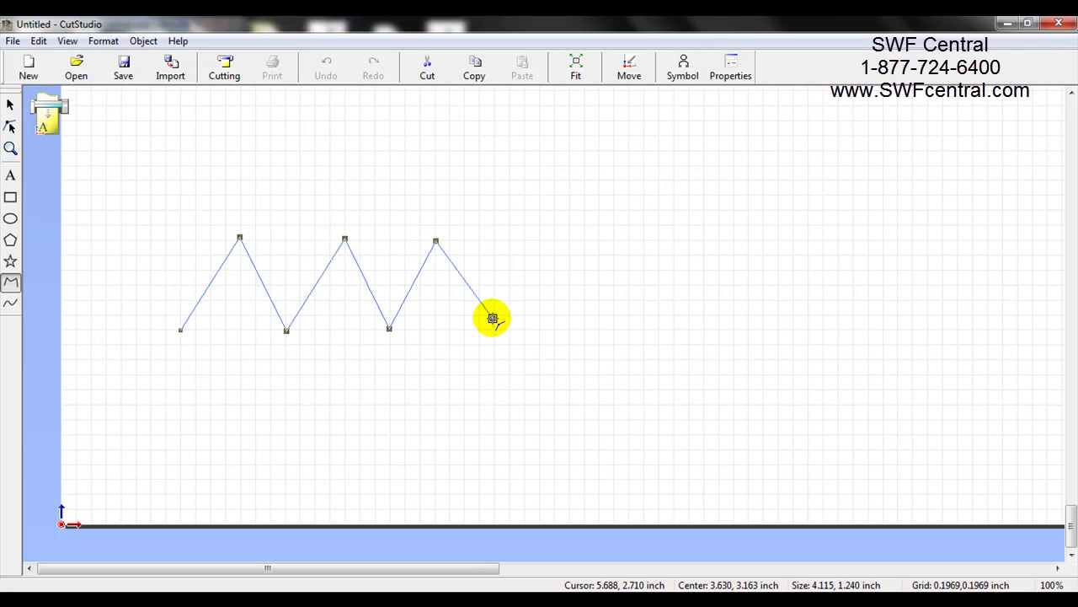
click(493, 330)
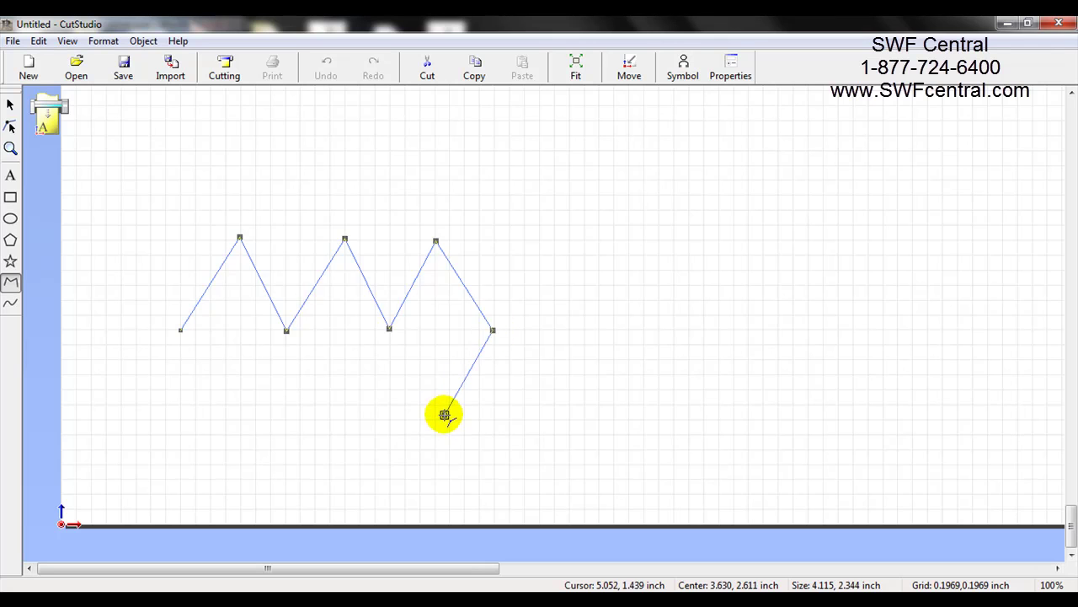
Step: Continue the polyline back along a lower zigzag with three downward points and close it at its start, about 2.59 inches high overall
click(444, 425)
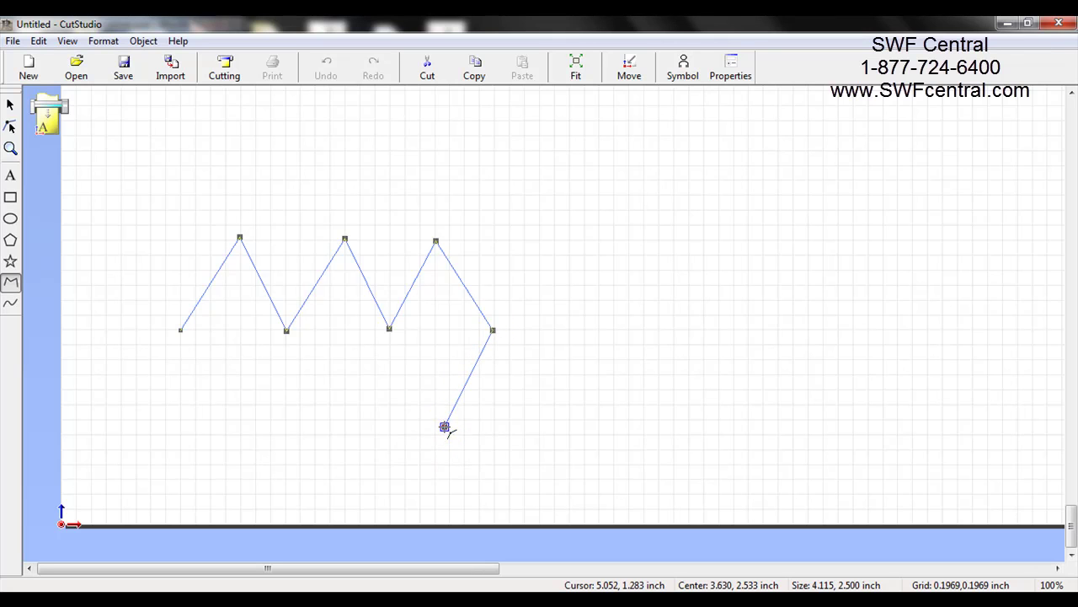
click(390, 361)
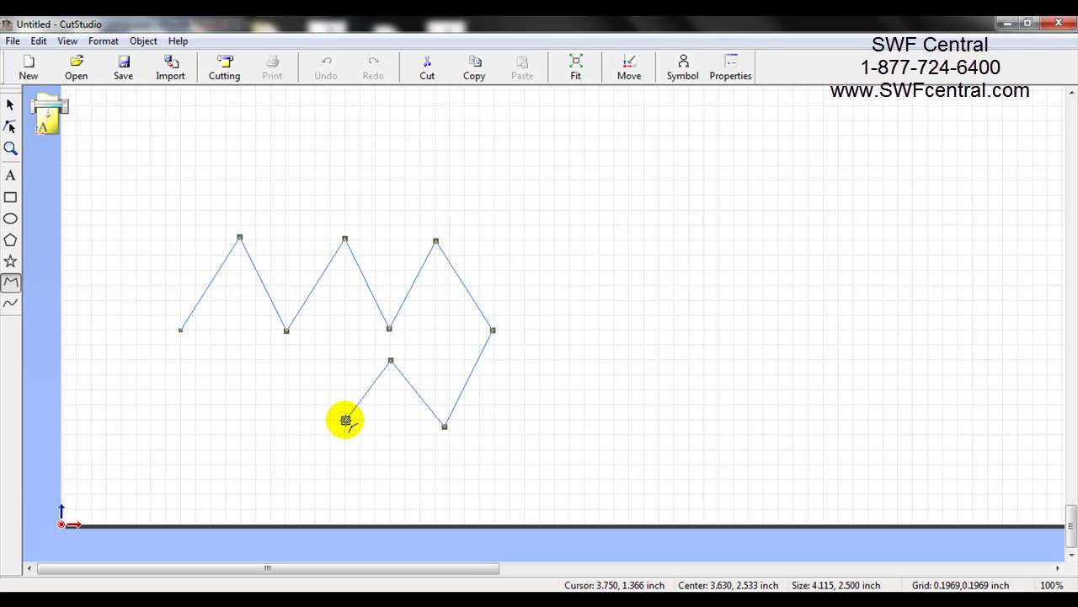
click(344, 430)
click(287, 362)
click(237, 431)
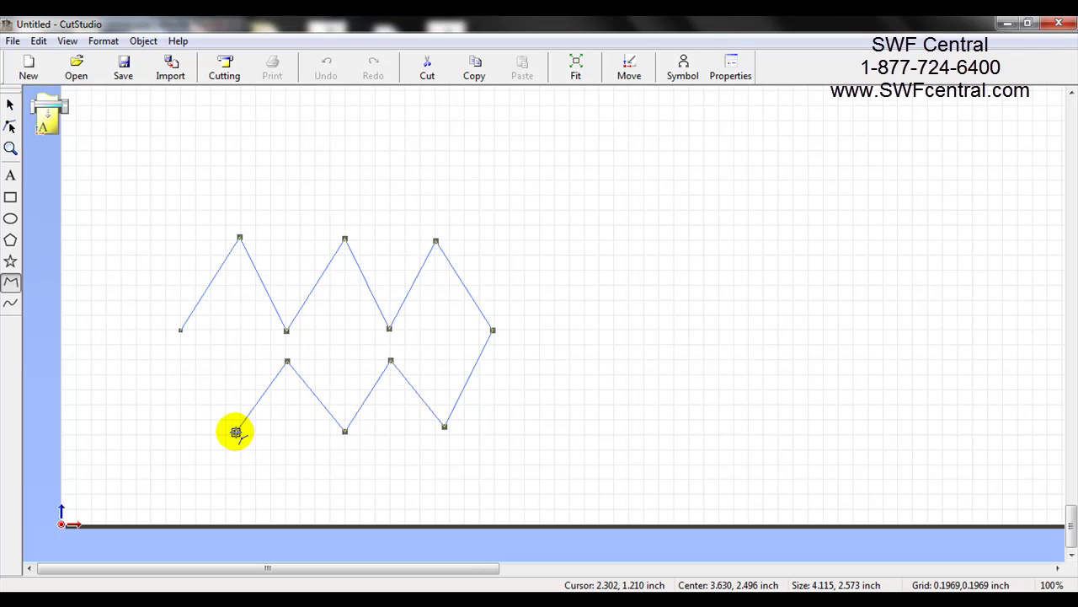
click(183, 364)
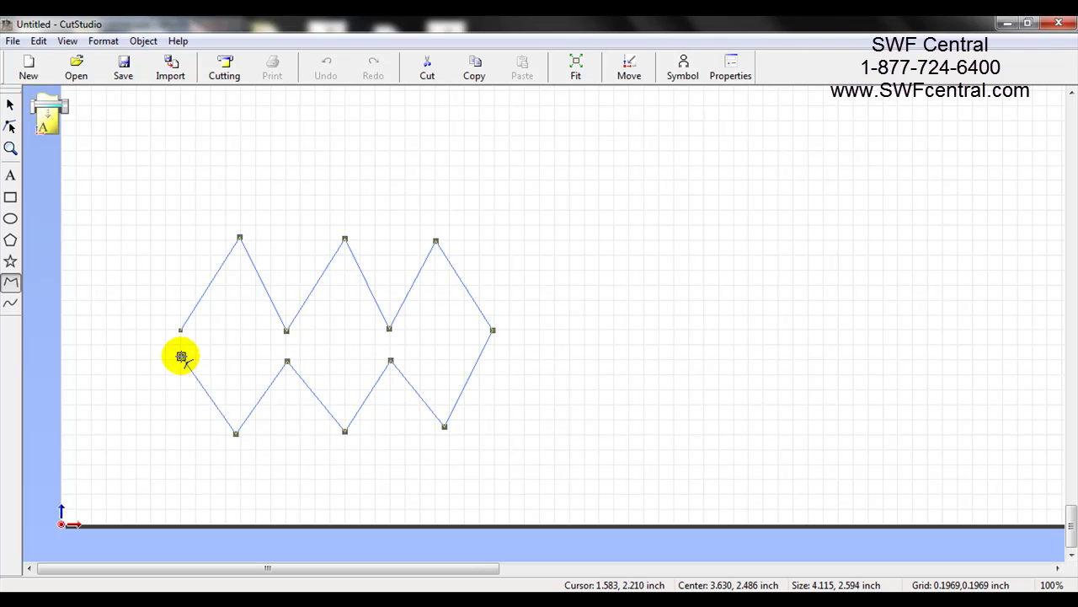
click(177, 354)
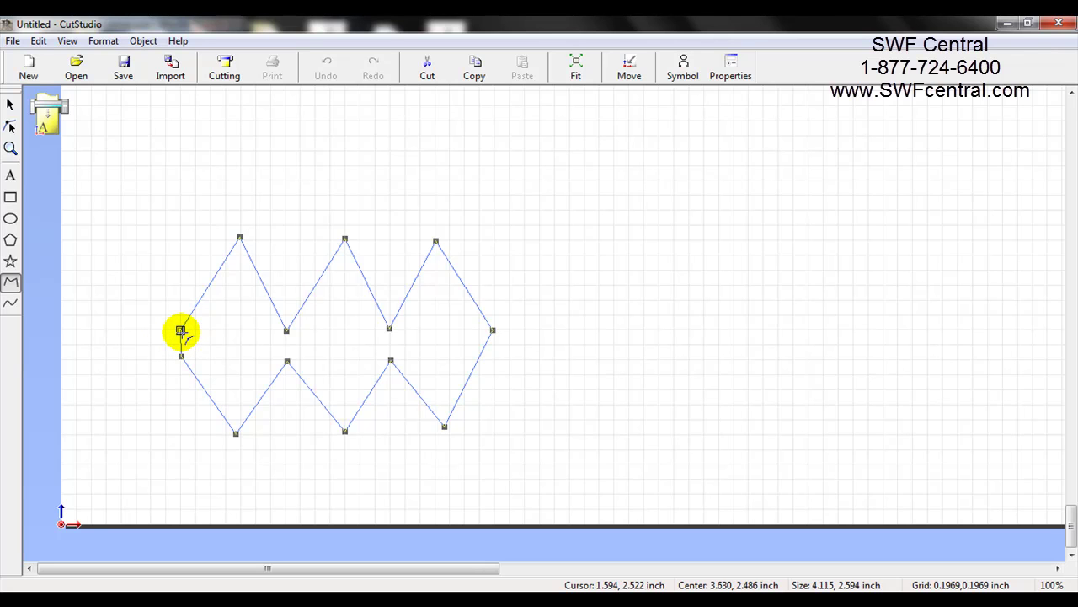
click(180, 330)
click(181, 330)
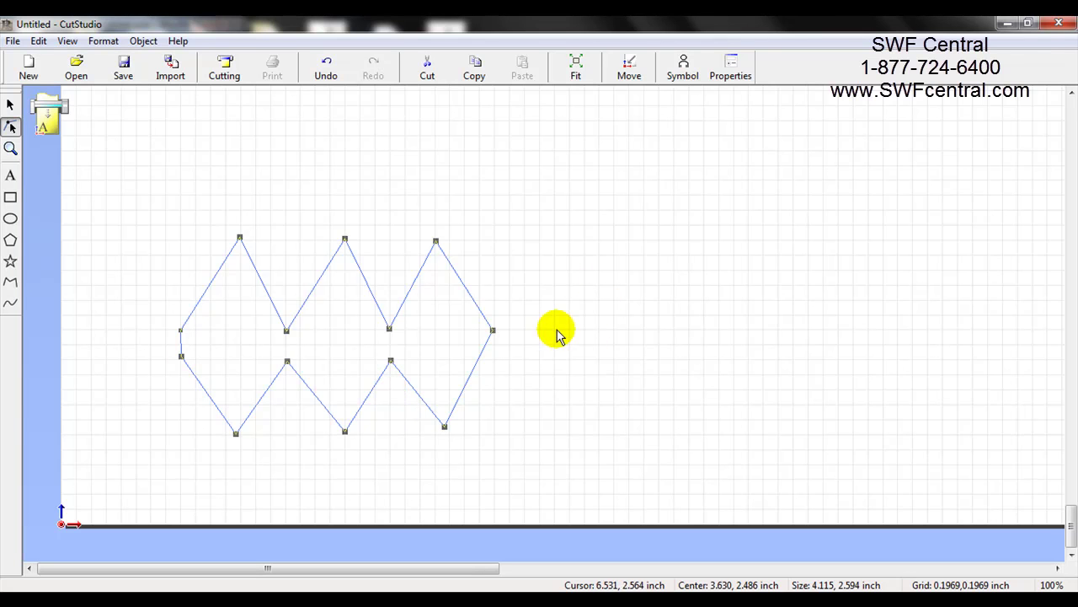
Step: Draw an open polyline with two upward peaks and one bottom point right of the zigzag, about 2.95 inches wide and 2.74 inches high
click(10, 286)
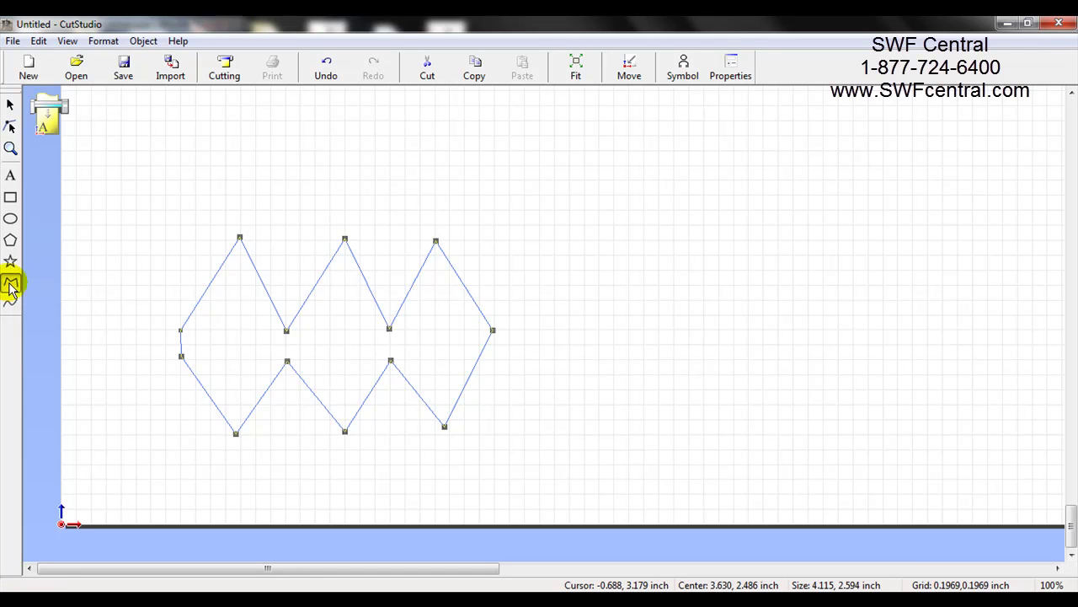
click(579, 303)
click(647, 216)
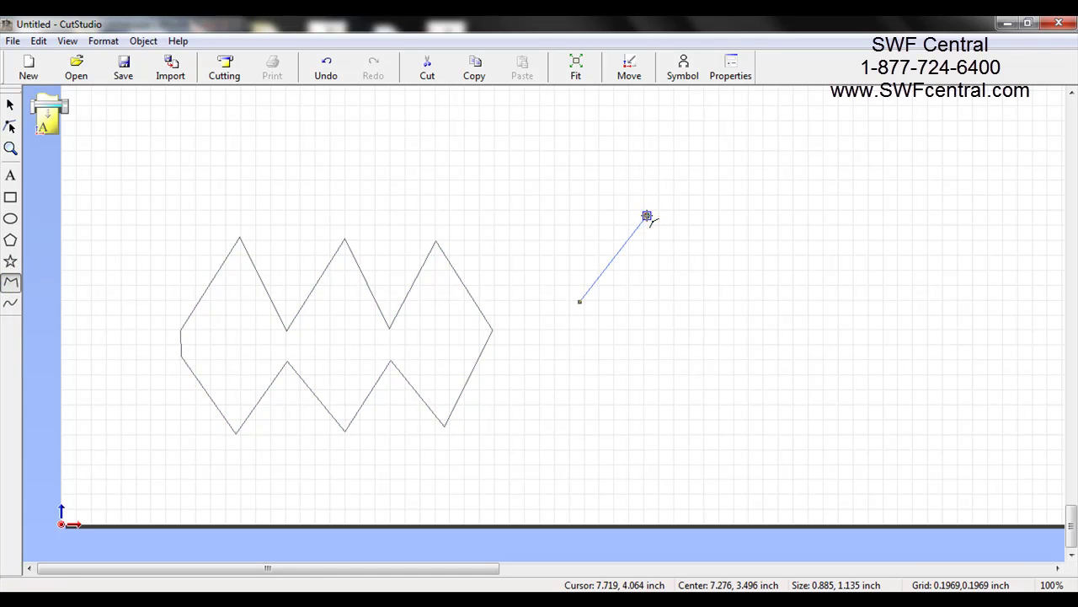
click(697, 307)
click(756, 216)
click(802, 320)
click(696, 423)
click(577, 353)
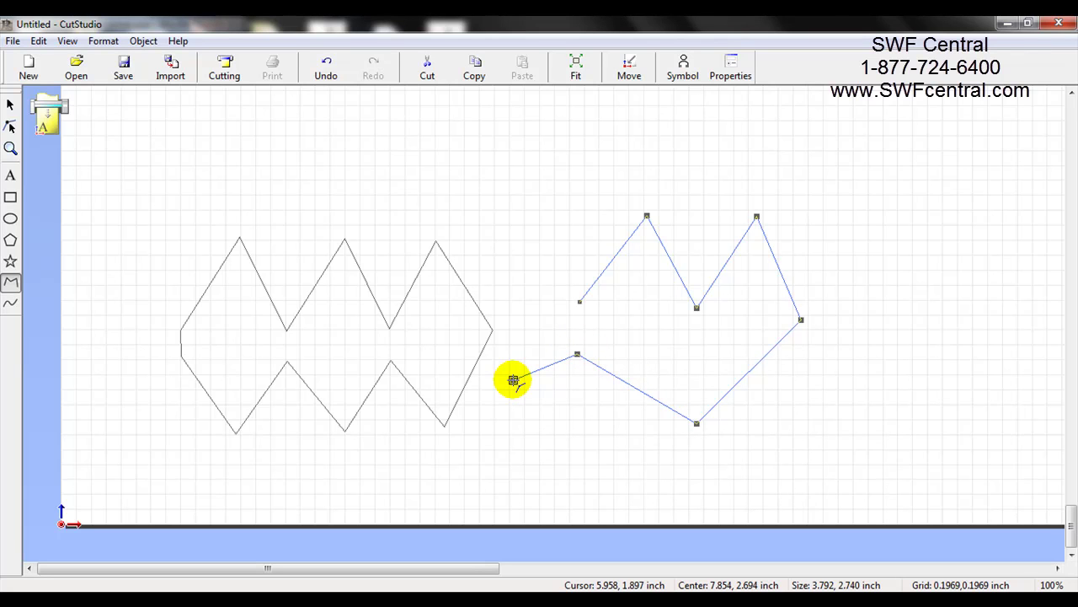
right_click(514, 380)
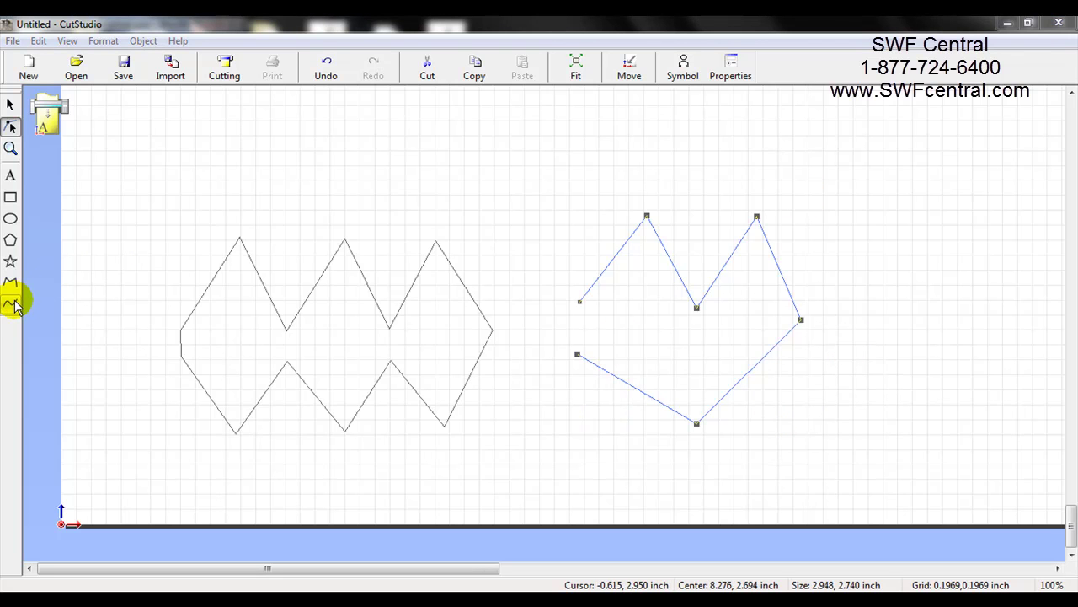
Step: Draw a smooth curve with three rounded peaks above the zigzag, about 5.5 inches wide and 1.27 inches high
click(67, 312)
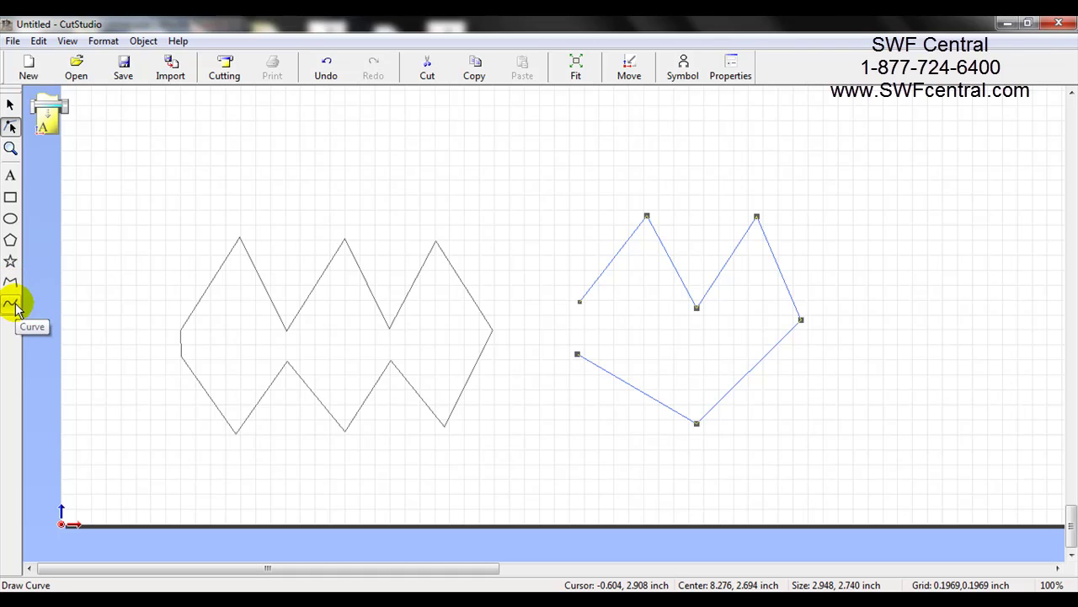
click(12, 305)
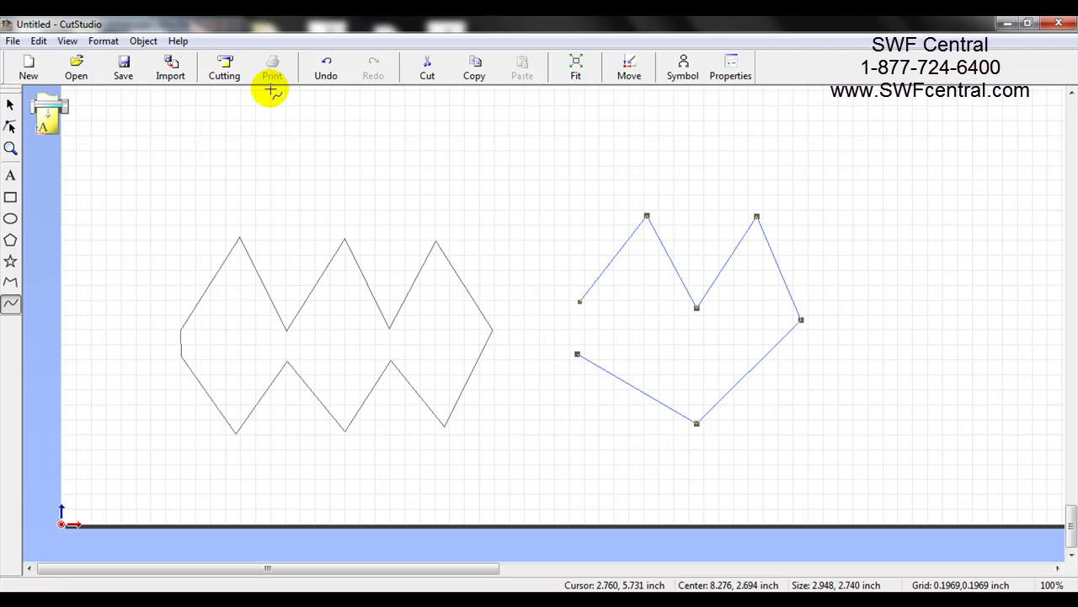
click(1072, 93)
click(1072, 93)
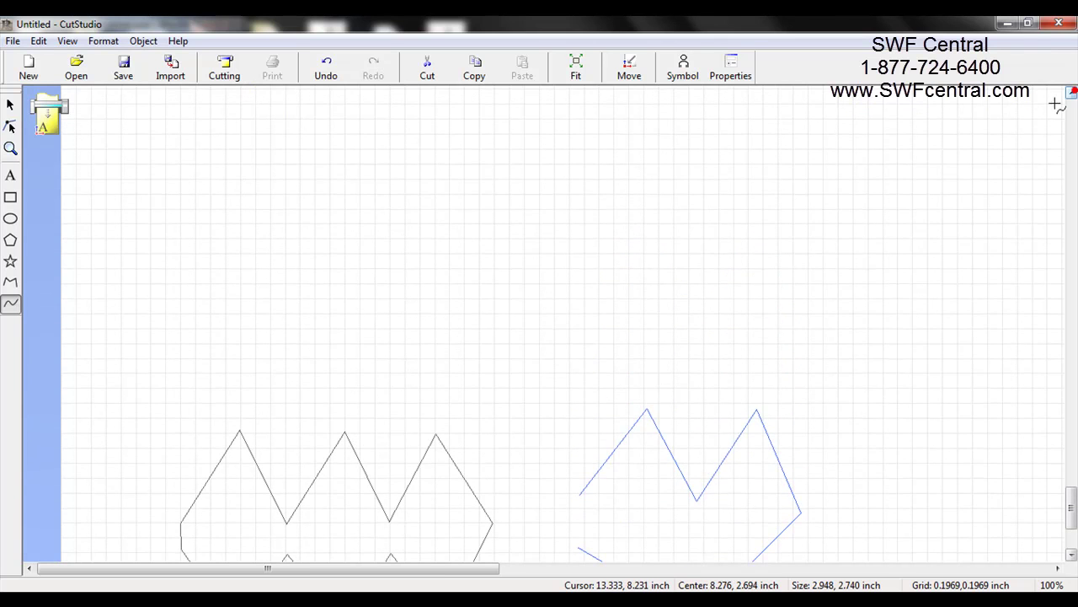
click(169, 282)
drag(217, 214, 310, 272)
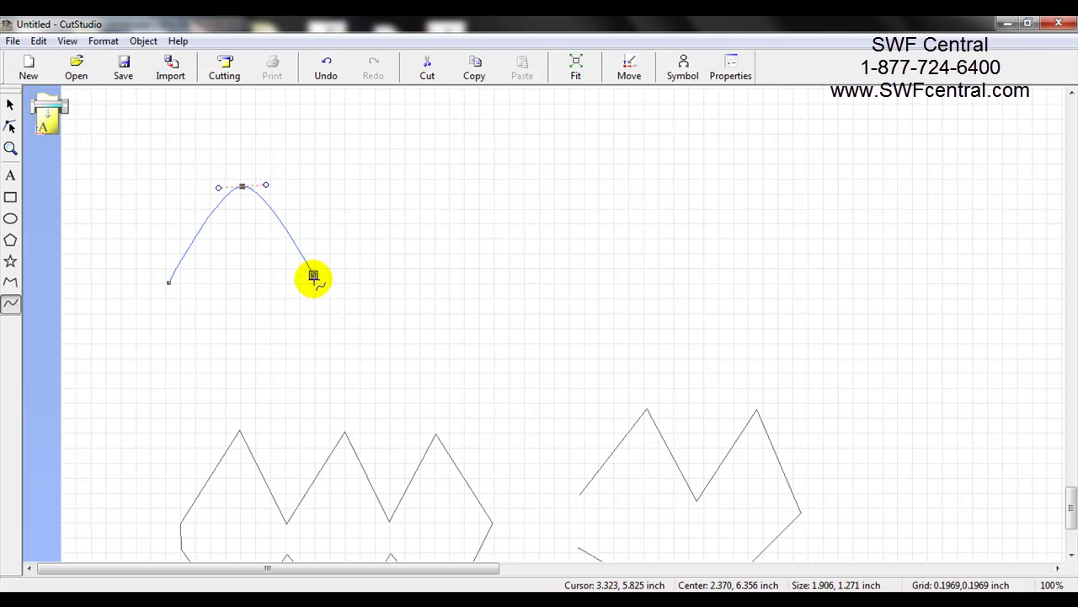
click(312, 280)
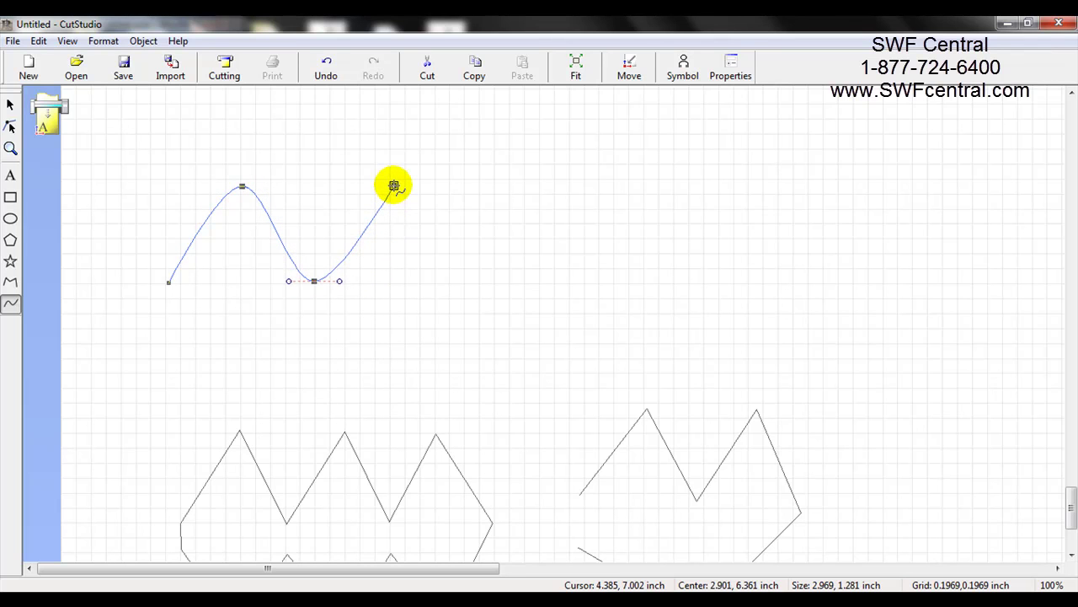
click(392, 186)
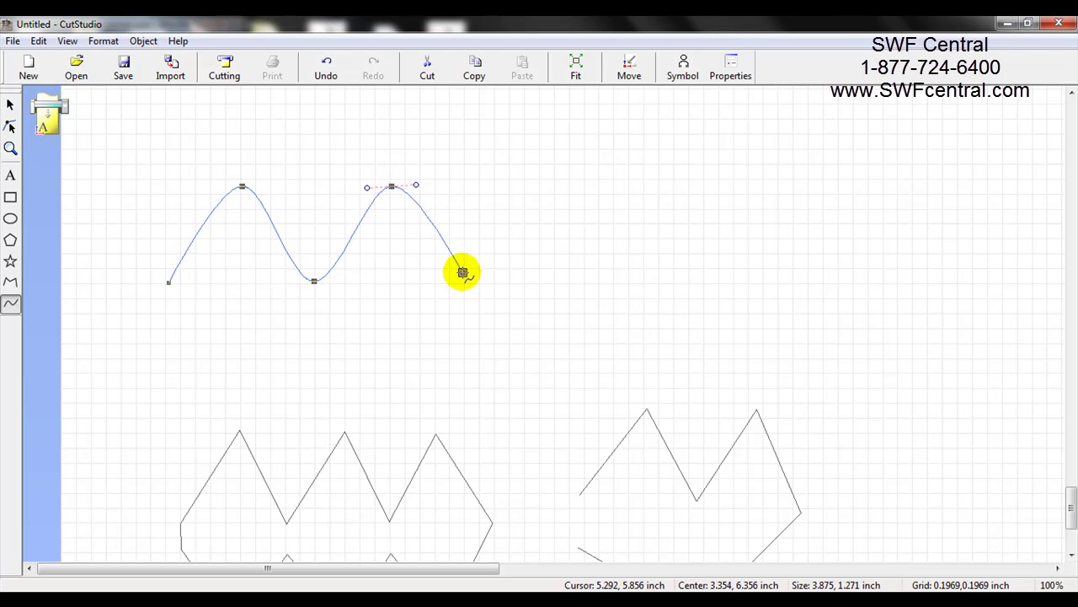
click(463, 281)
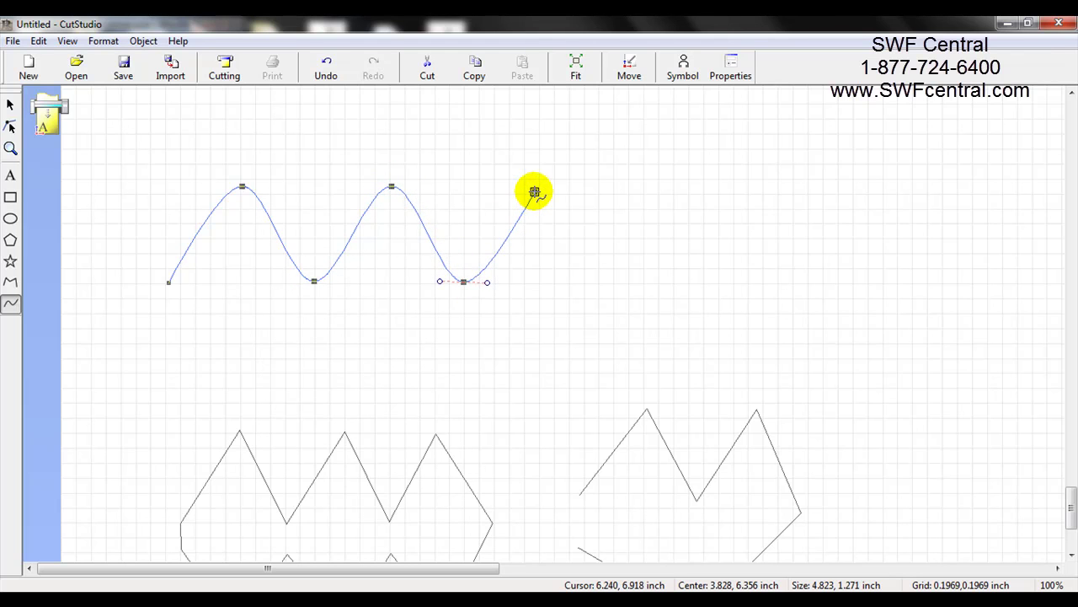
click(534, 193)
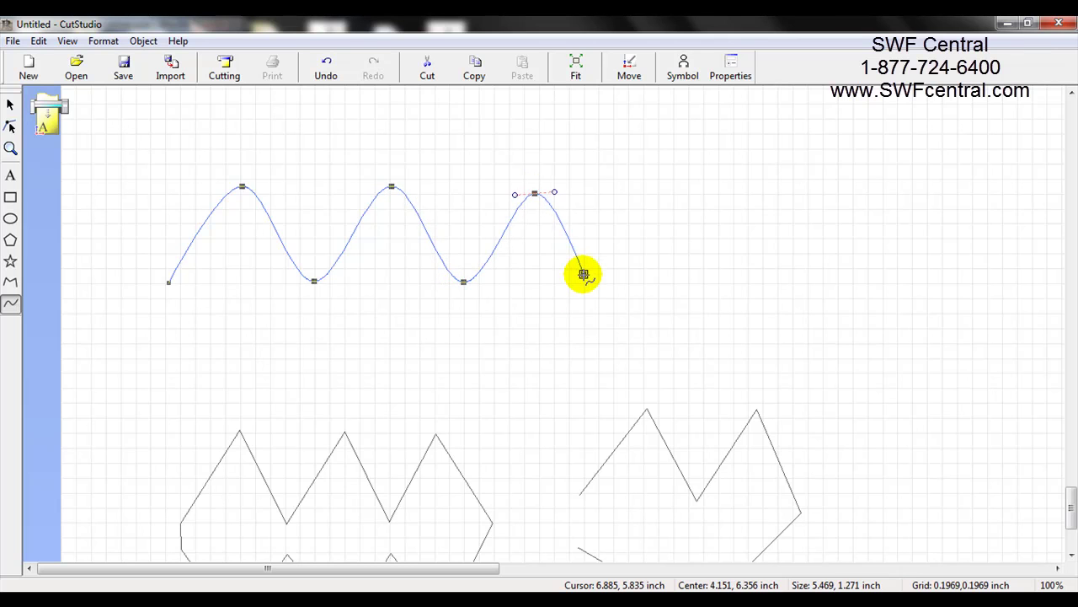
click(585, 282)
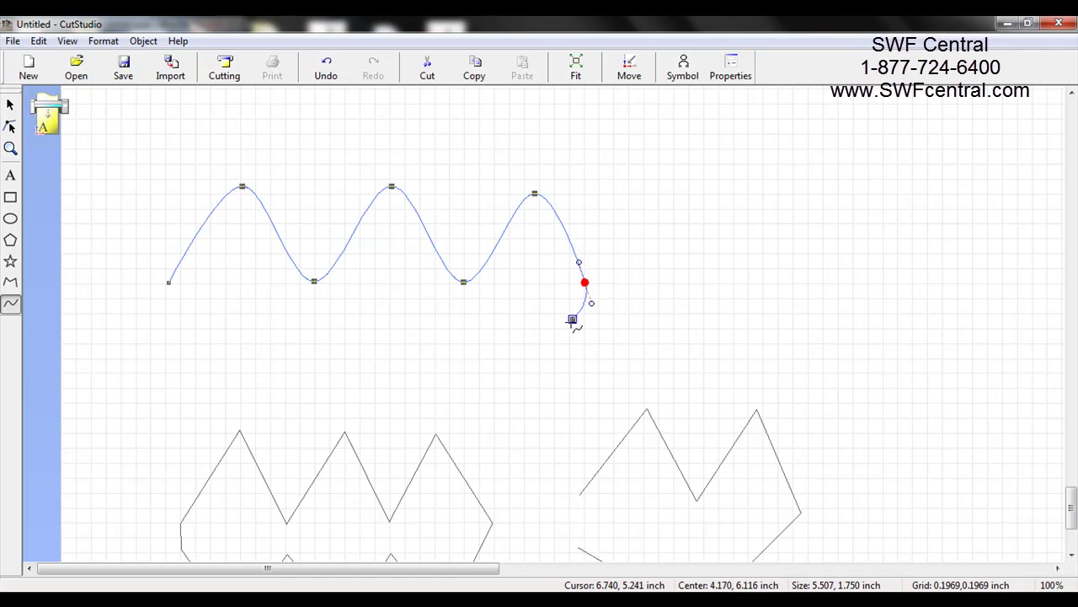
Step: Continue the curve back along a lower wave with three rounded downward bulges and close it at its start, about 2.91 inches high overall
click(530, 395)
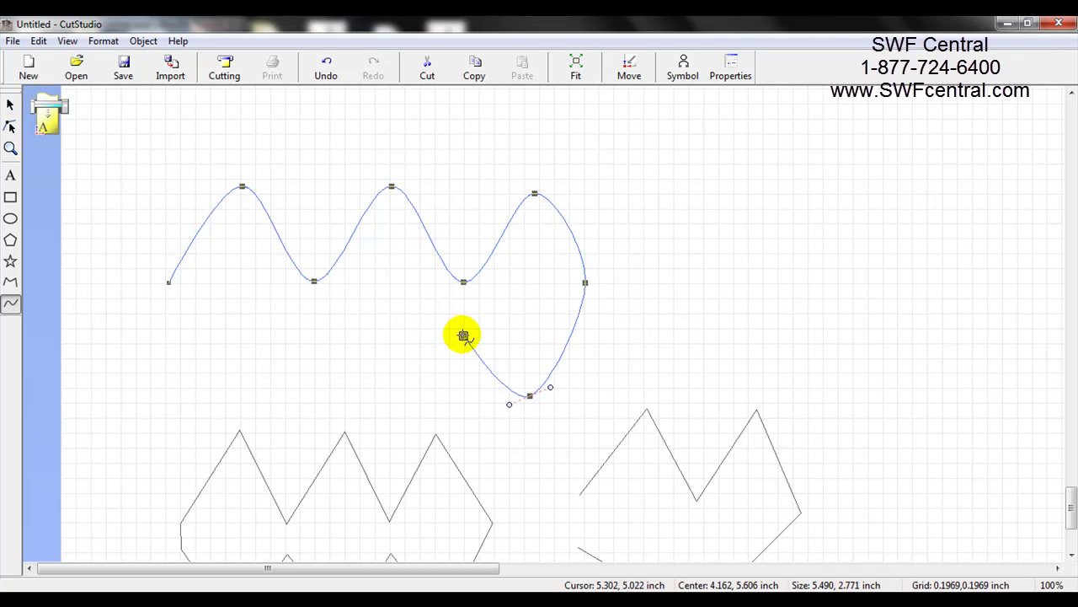
click(463, 330)
click(400, 405)
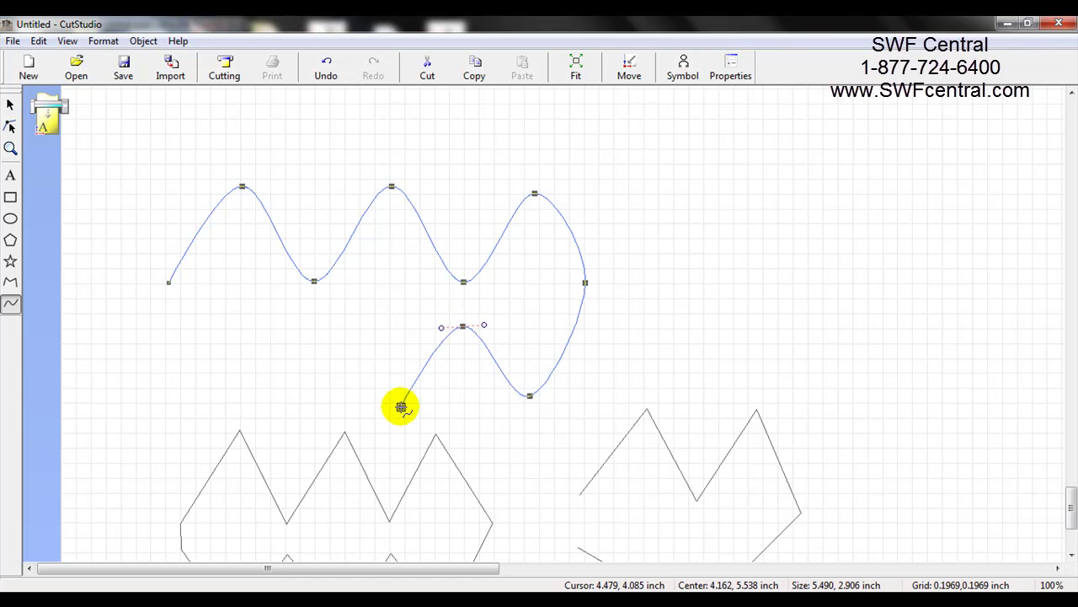
click(318, 322)
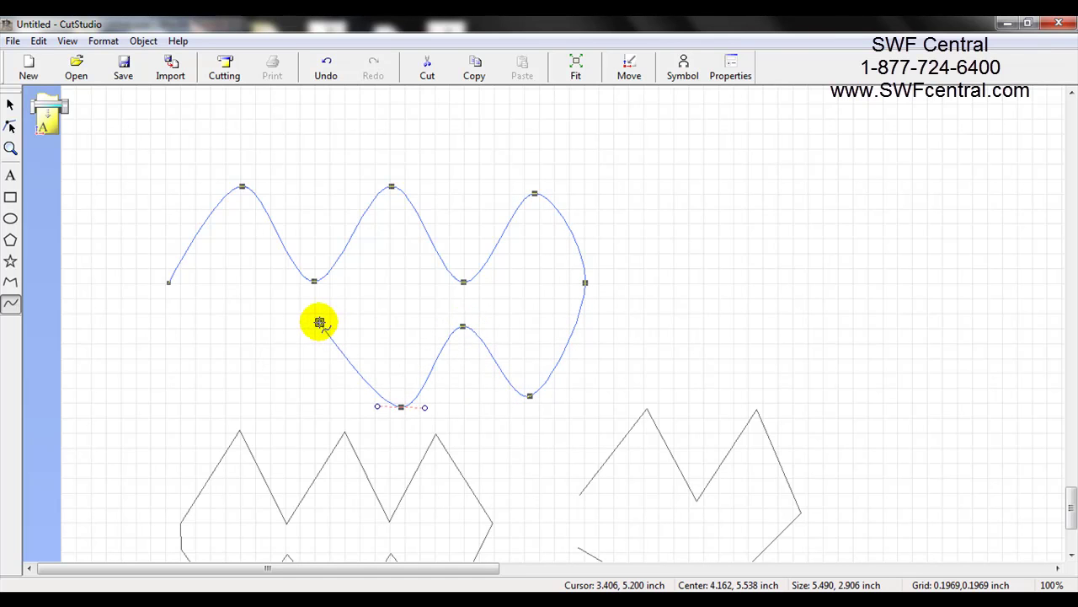
click(247, 406)
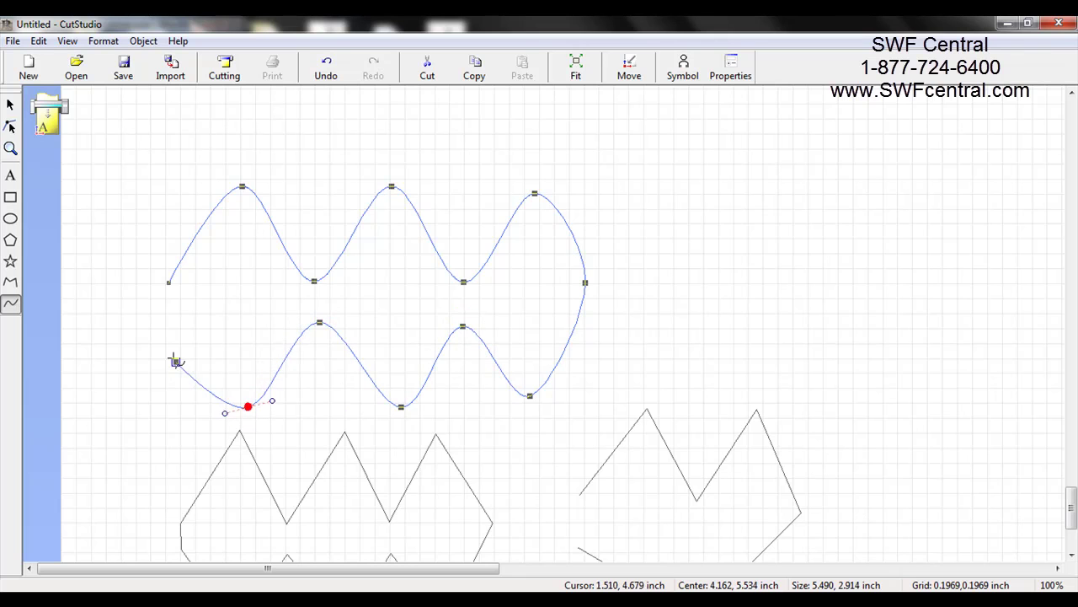
click(168, 312)
click(169, 283)
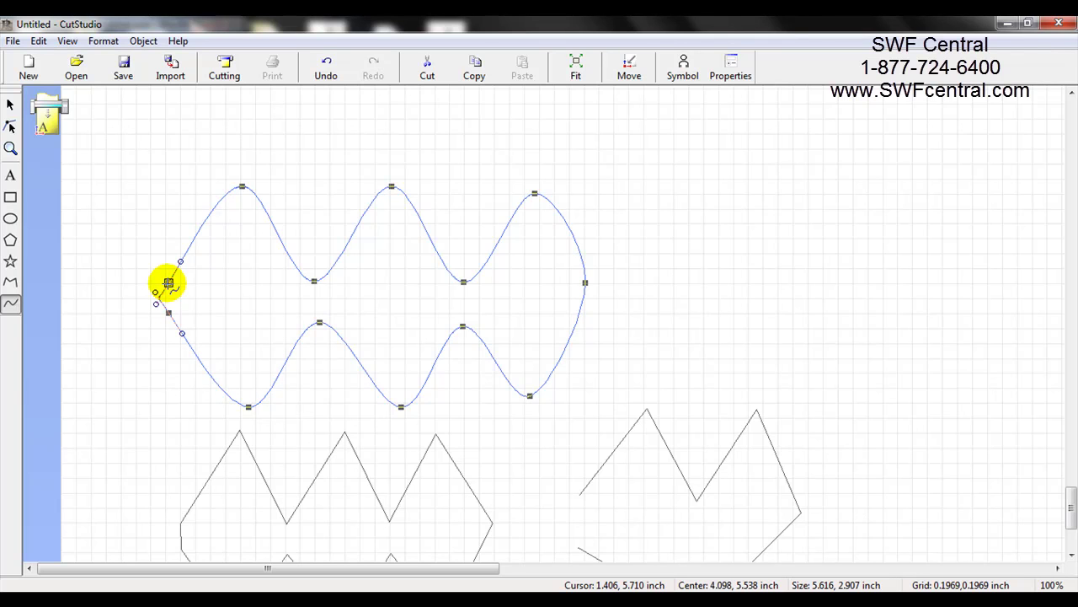
right_click(167, 284)
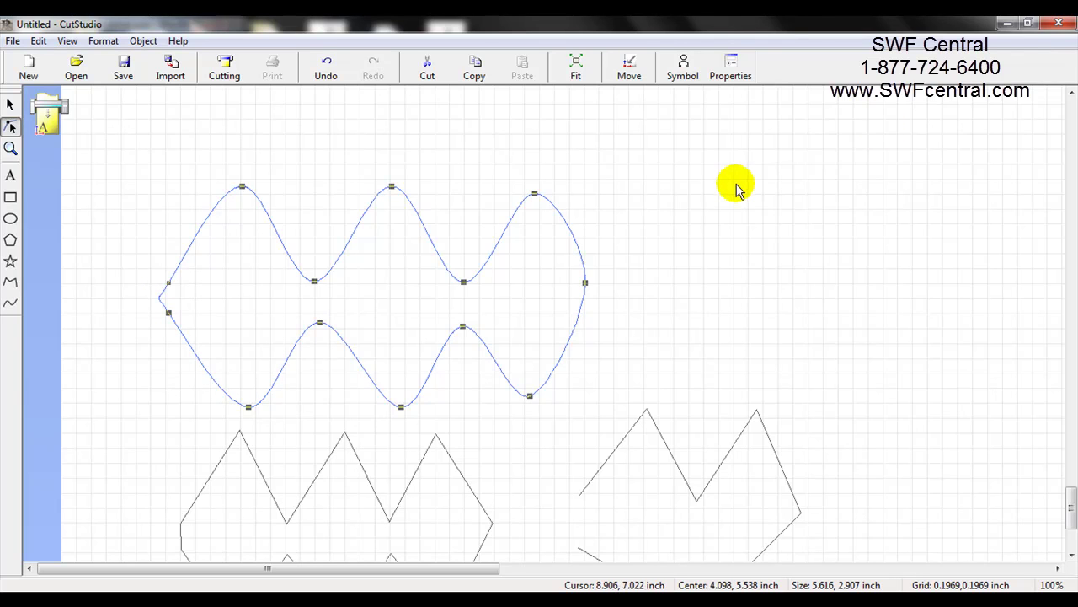
Step: Draw an open curve with two rounded peaks and two lower bulges right of the closed wave, about 3.41 inches wide and 3.11 inches high
click(11, 306)
click(671, 251)
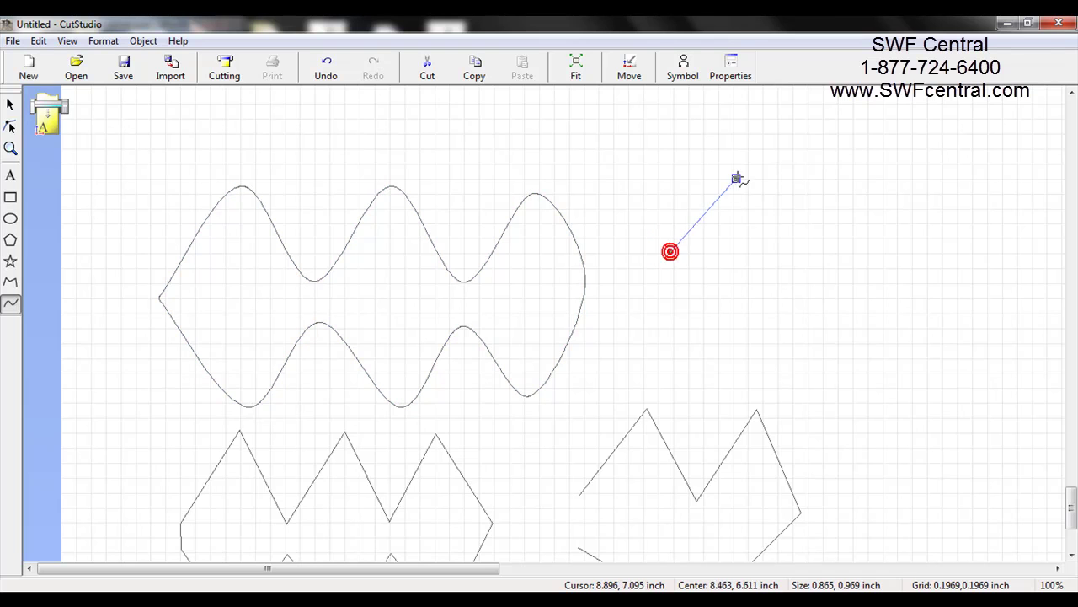
click(745, 164)
click(808, 259)
click(883, 165)
click(928, 283)
click(864, 399)
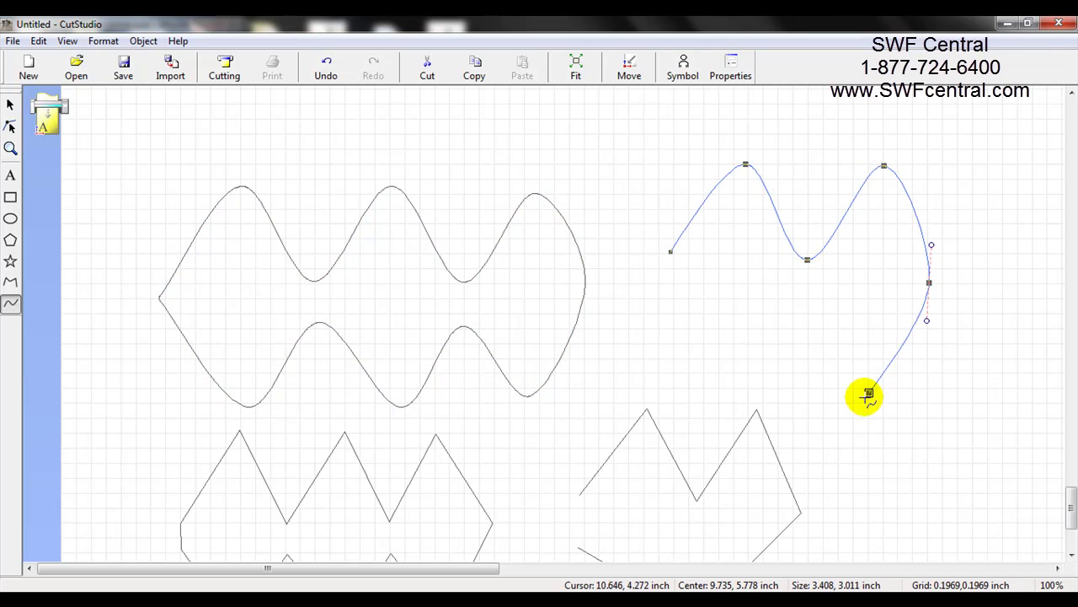
click(808, 314)
click(736, 388)
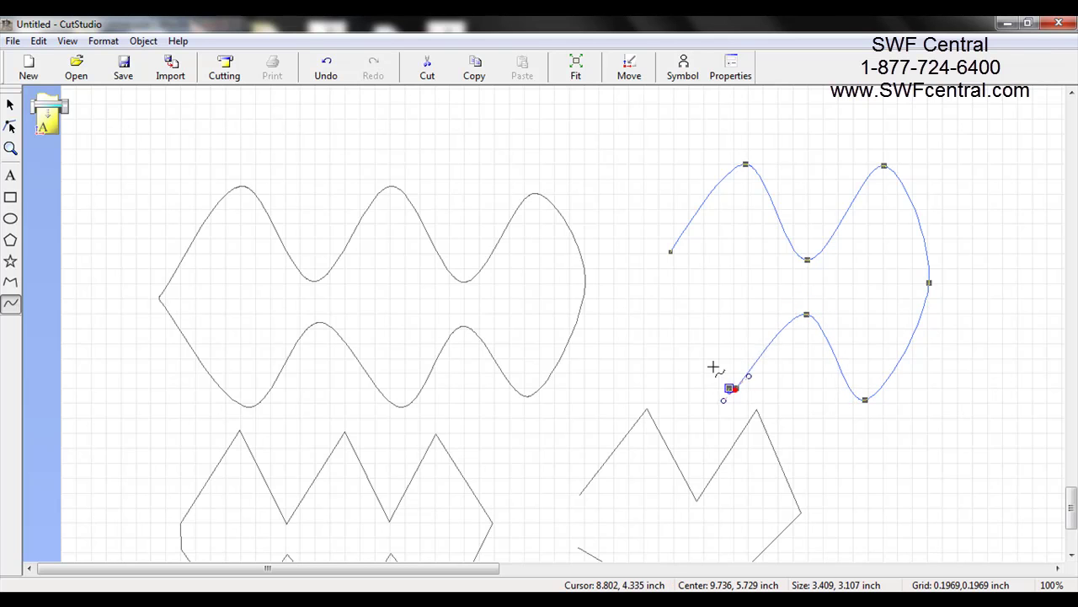
click(673, 290)
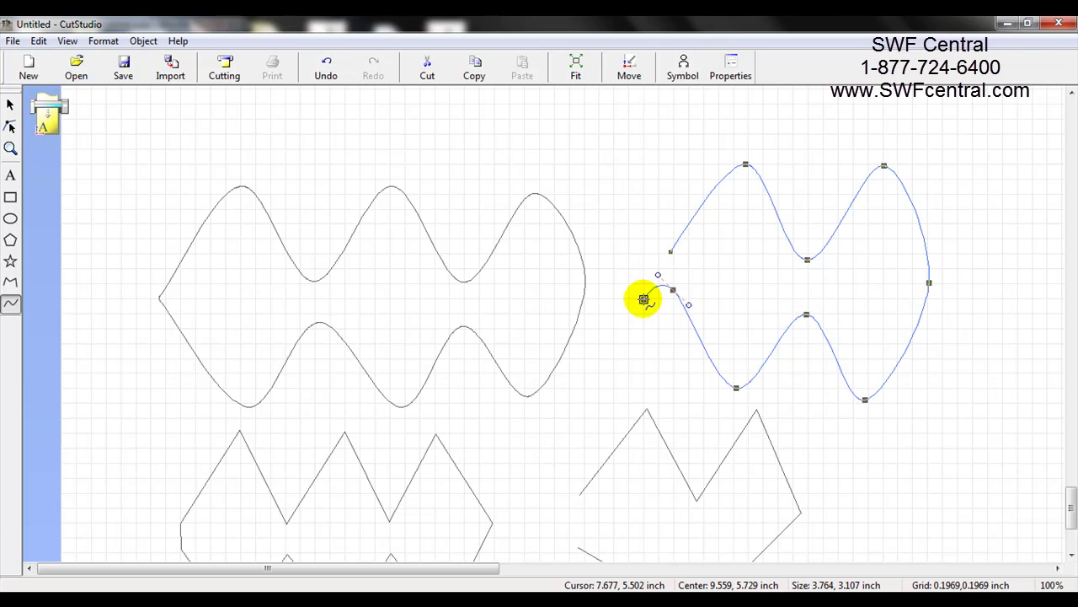
right_click(644, 300)
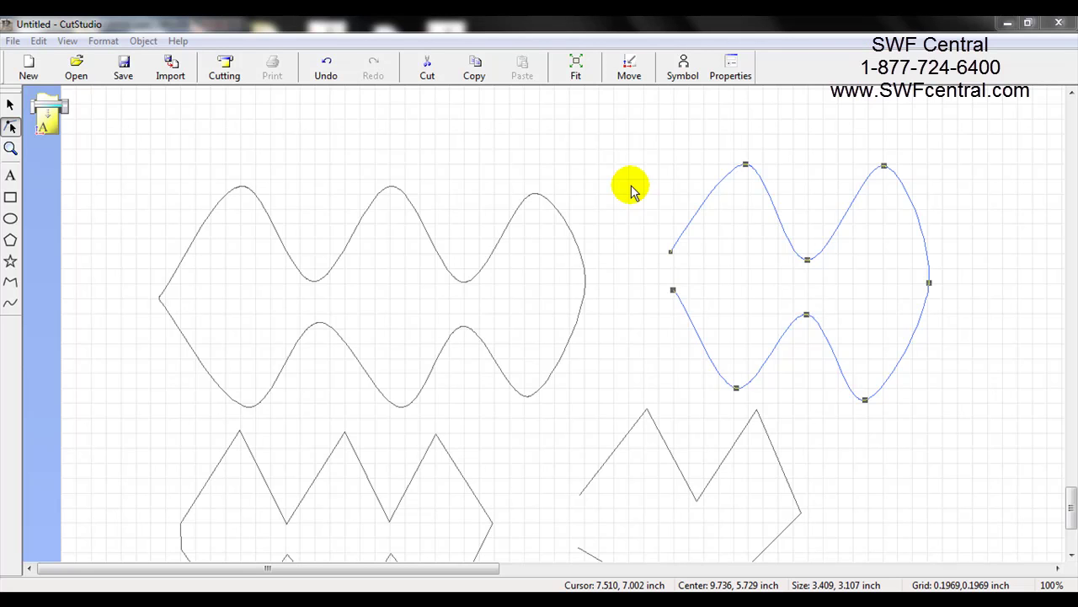
Step: Draw a mixed path above the waves with two sharp polyline peaks and two rounded curve valleys, about 3.56 inches wide and 1.39 inches high
scroll(1071, 93, up, 5)
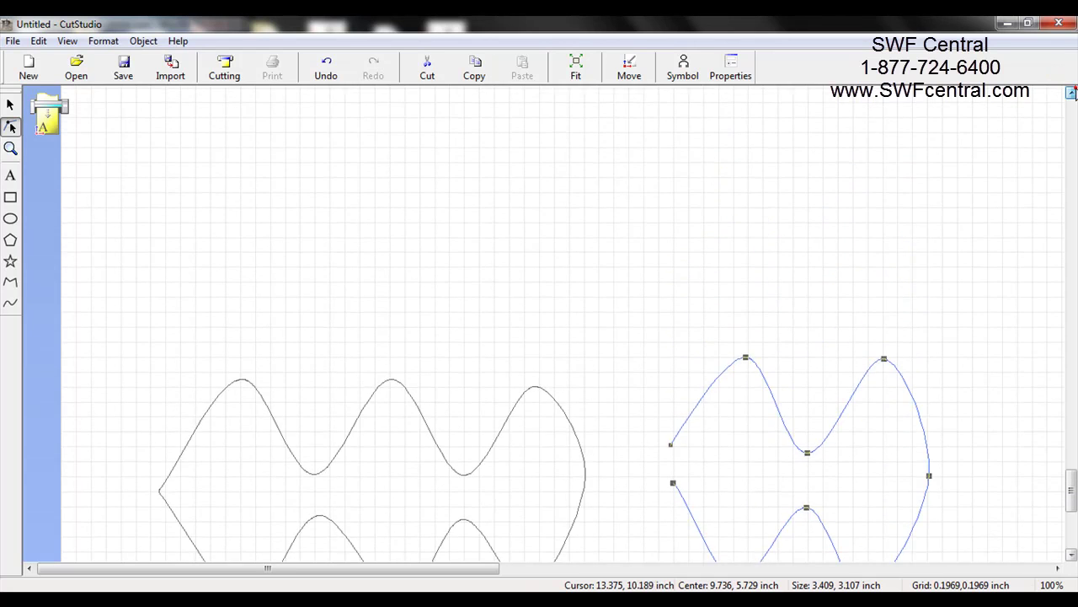
click(11, 284)
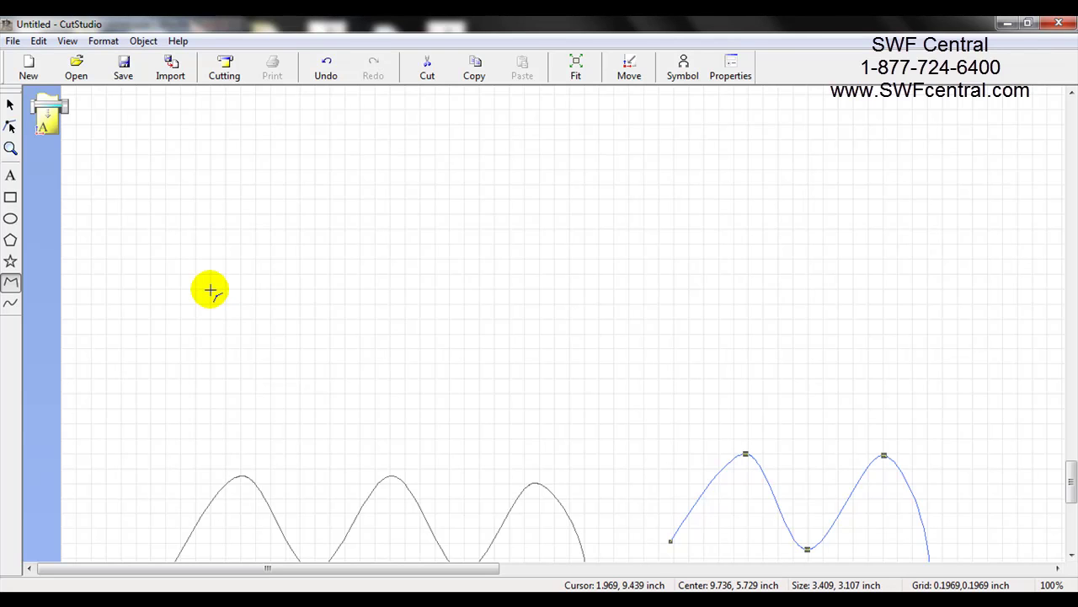
click(211, 290)
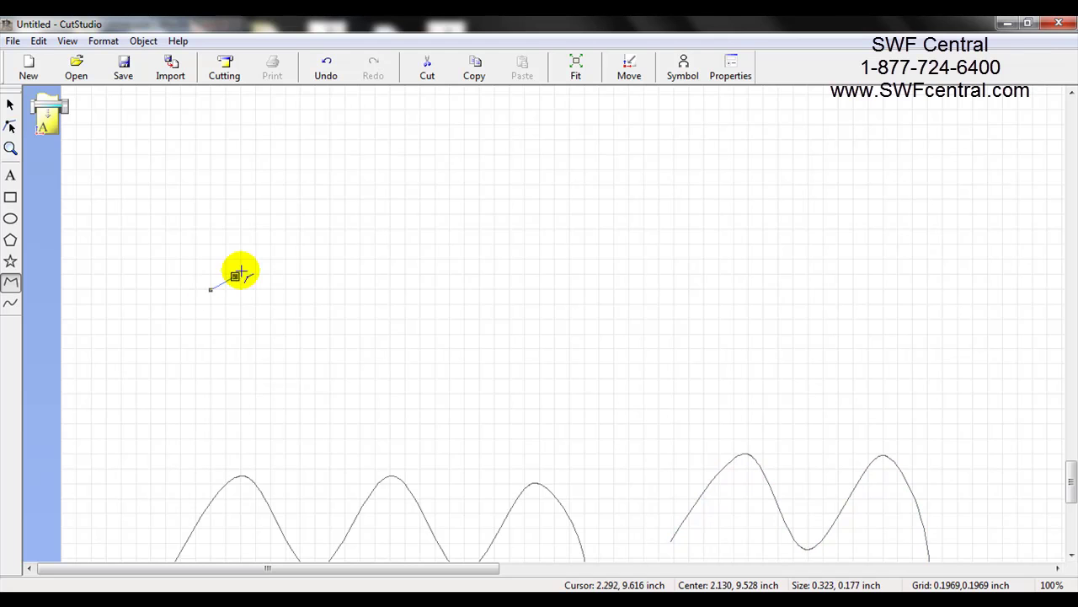
click(284, 184)
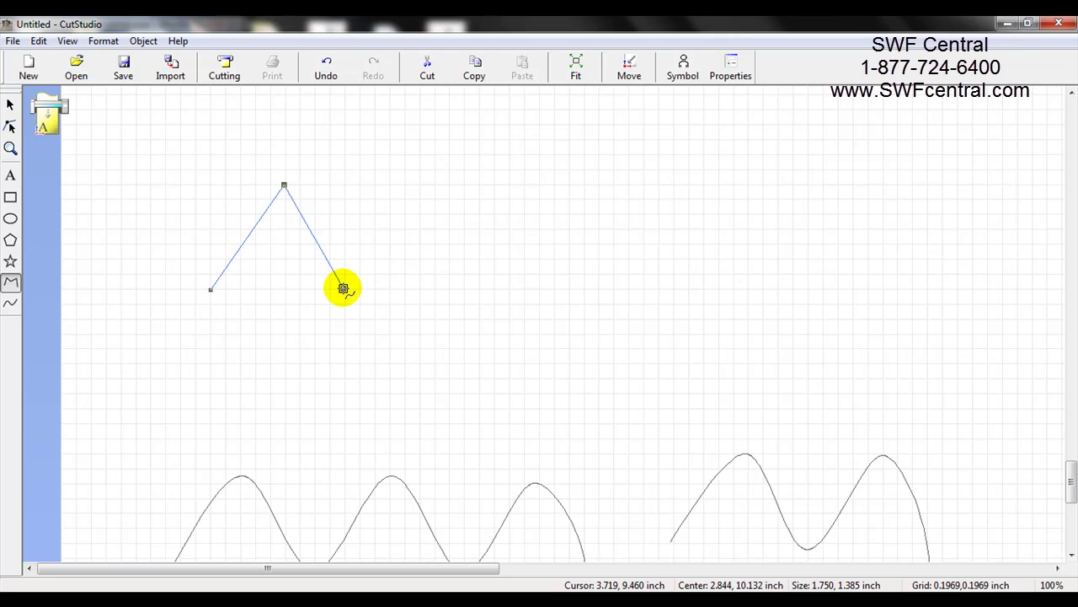
click(343, 289)
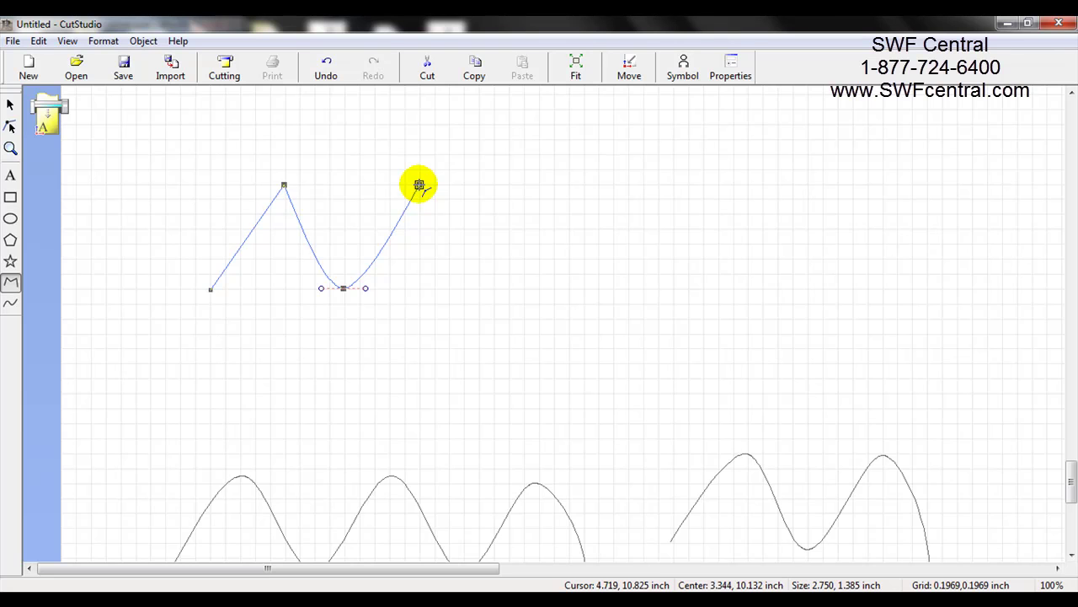
click(419, 185)
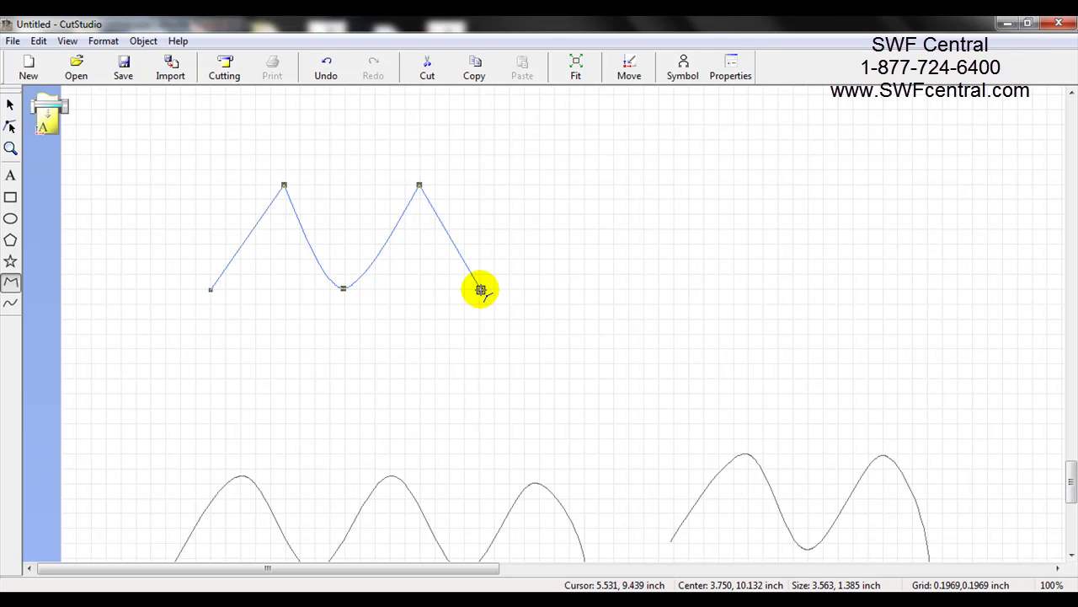
click(480, 289)
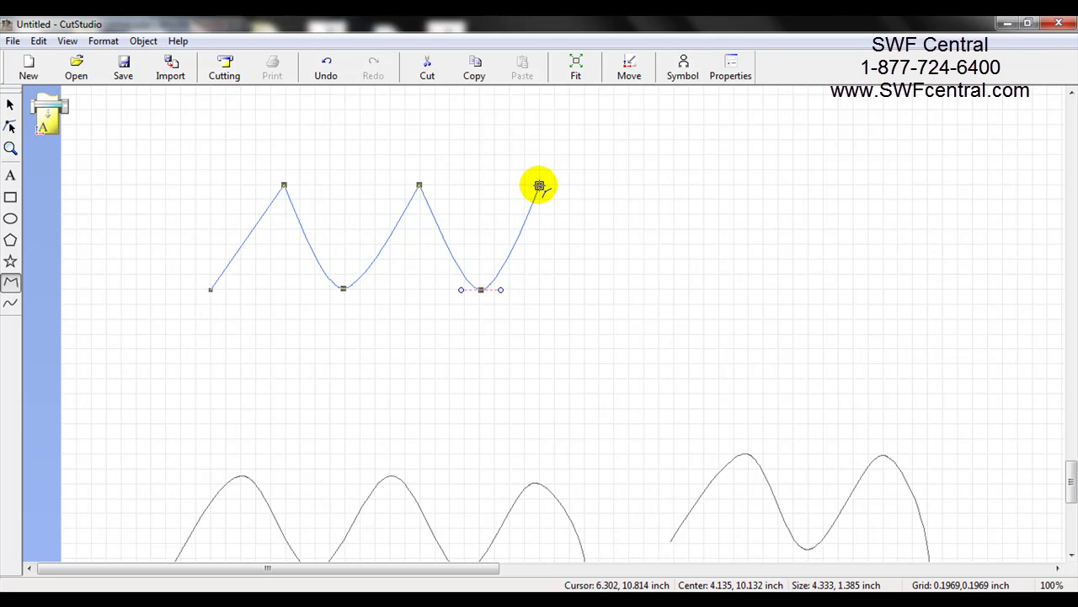
Step: Add a rounded third peak and a curved end point to the mixed path, and remove both points again
click(540, 185)
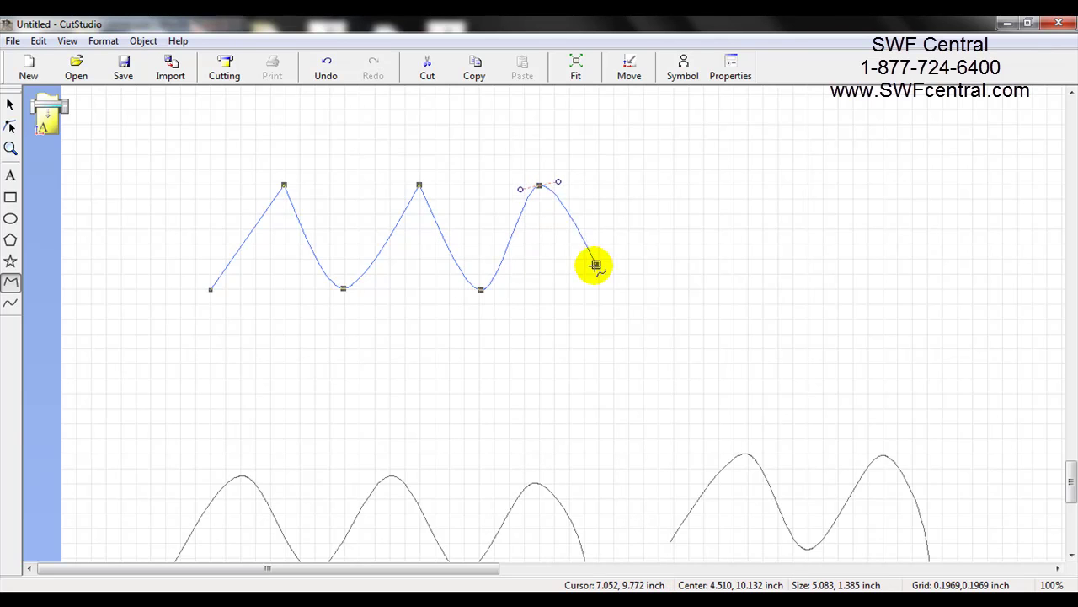
click(595, 288)
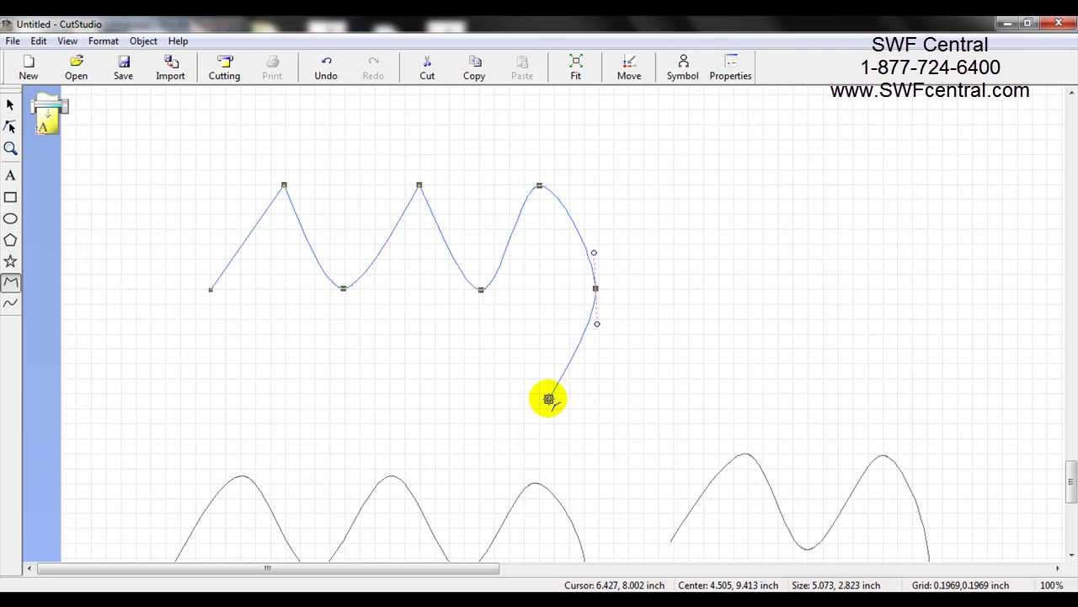
key(BackSpace)
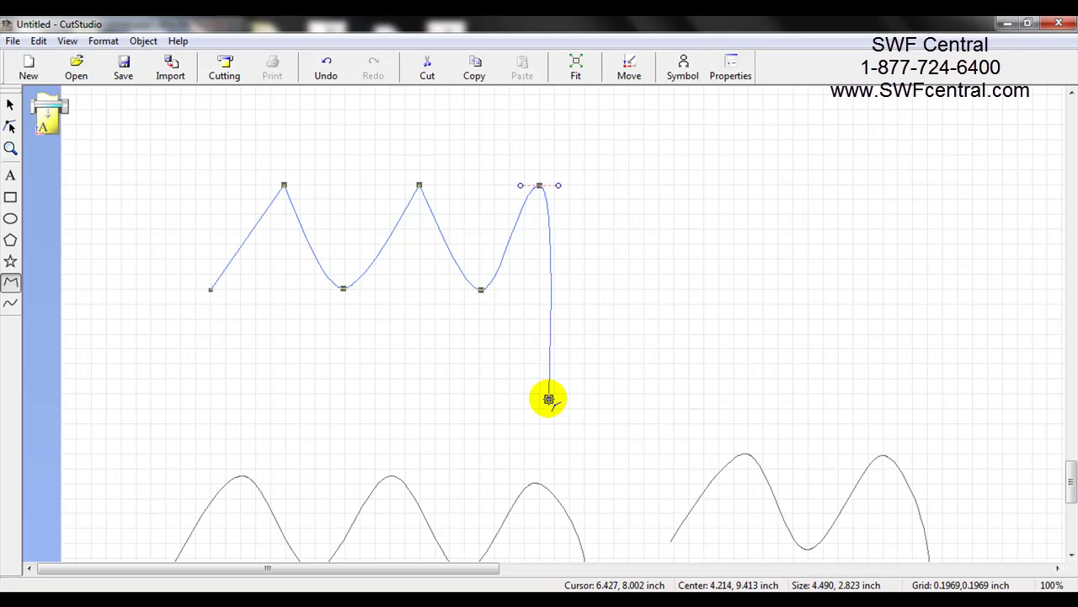
key(BackSpace)
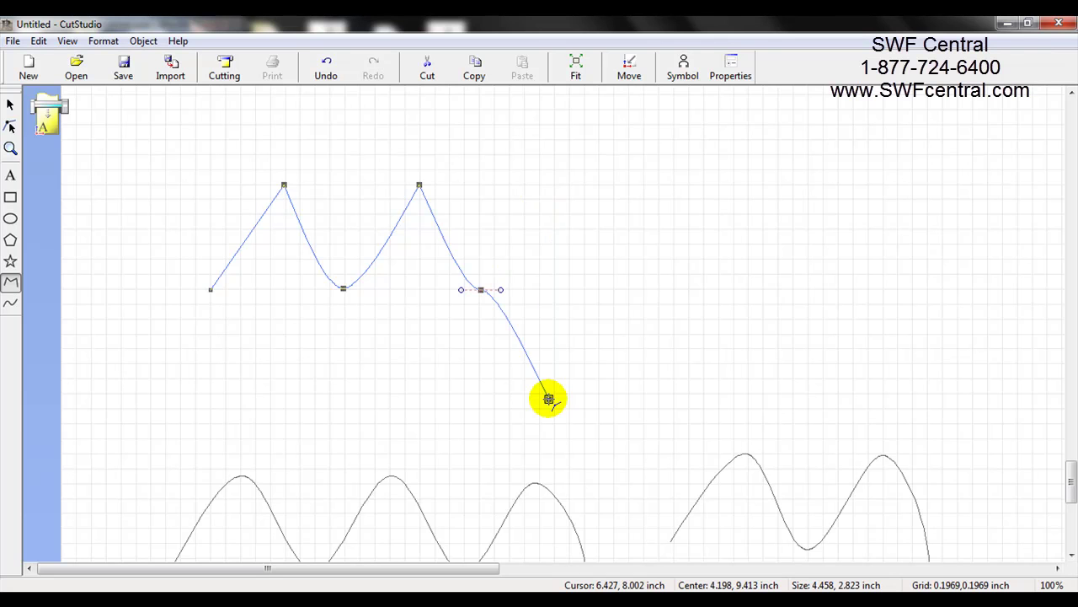
Step: Extend the mixed path with a third sharp peak and a sharp corner at its right end, making it about 5.12 inches wide
scroll(582, 236, up, 3)
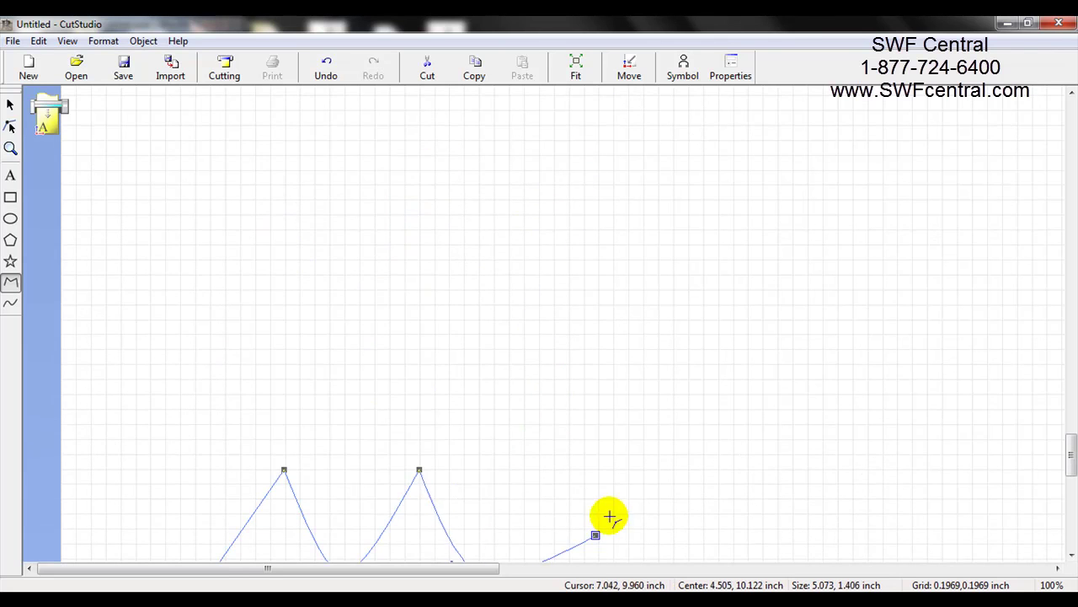
scroll(585, 496, down, 1)
scroll(390, 573, down, 5)
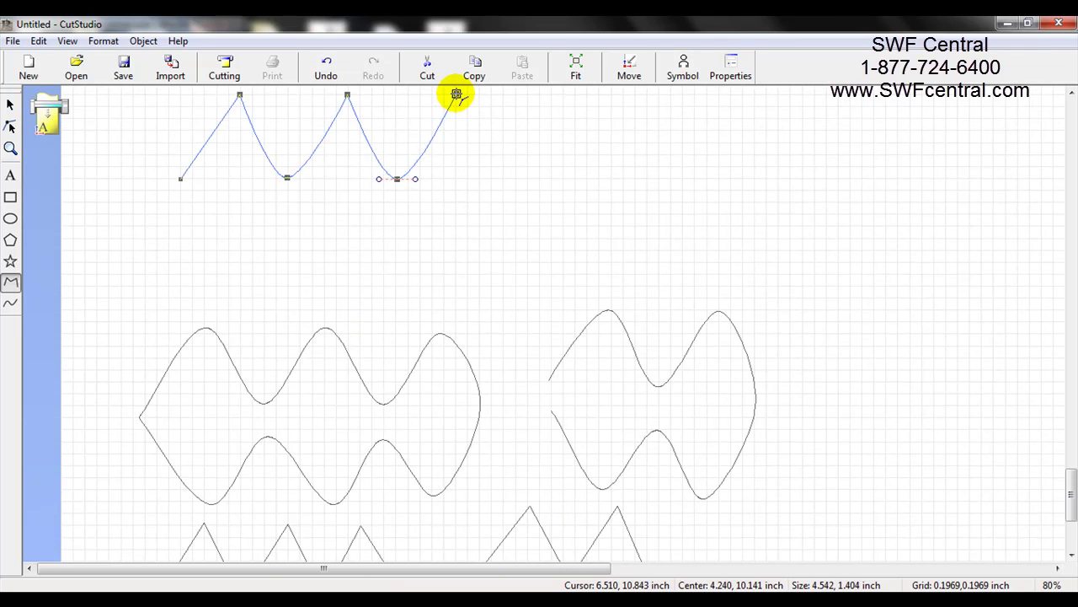
click(456, 95)
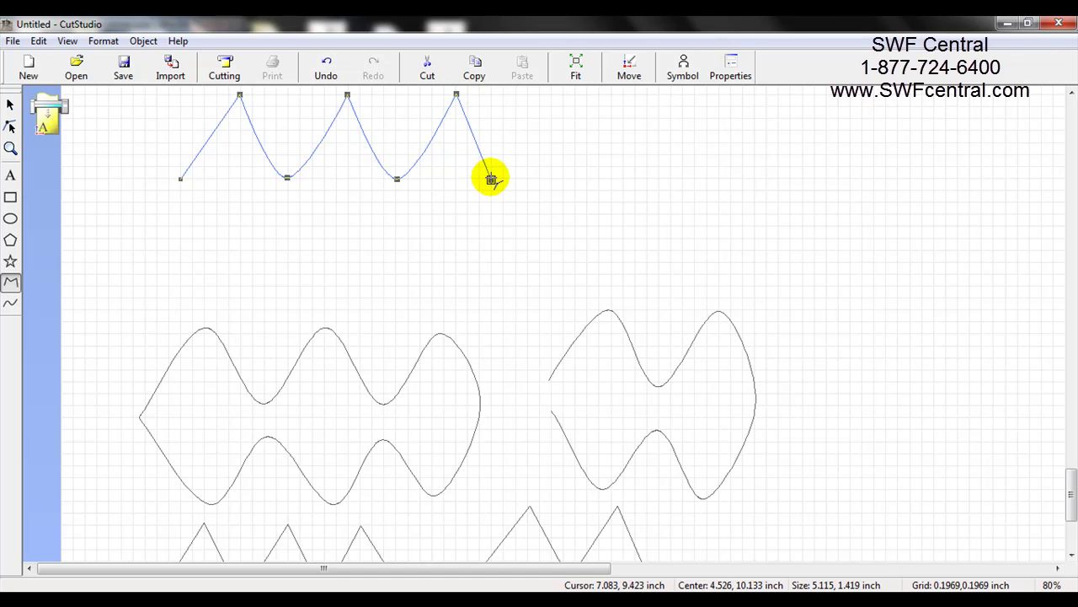
click(491, 178)
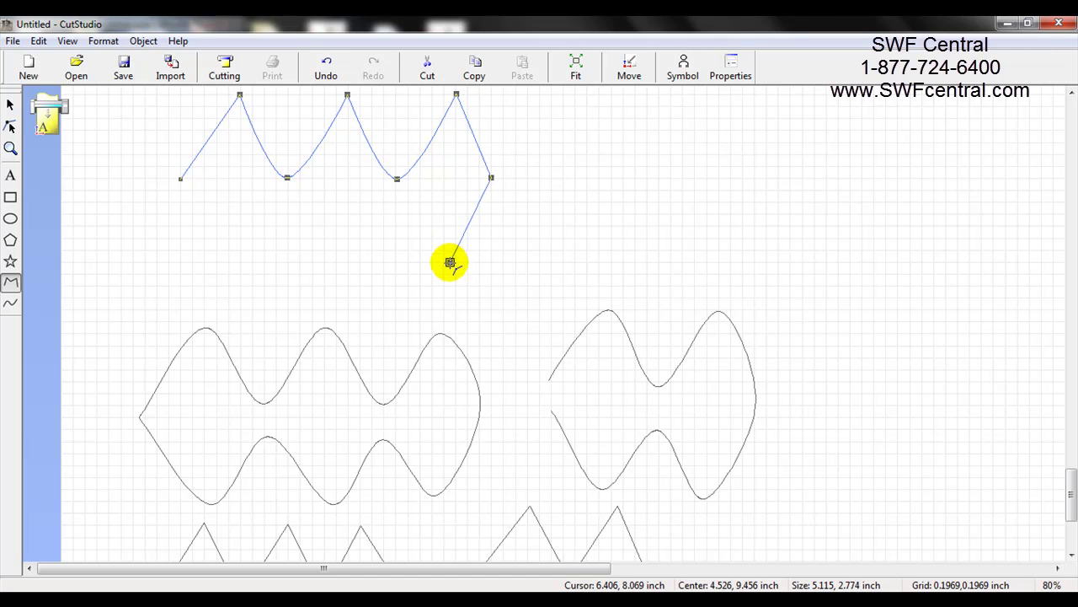
Step: Continue the mixed path back with three sharp lower points and two rounded arches, closing it at its start, about 2.80 inches high overall
click(455, 262)
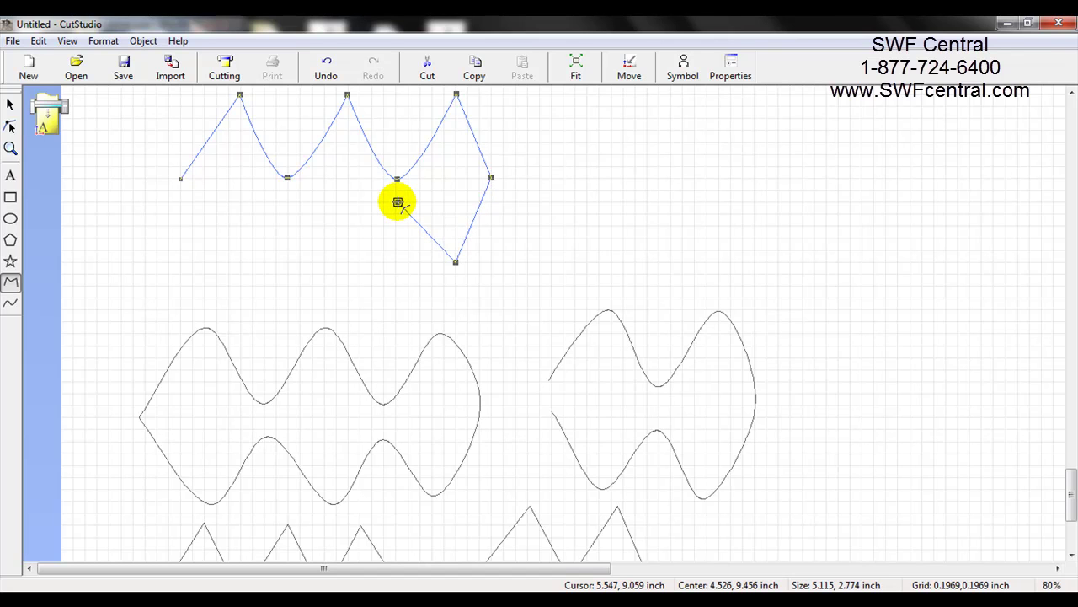
click(397, 203)
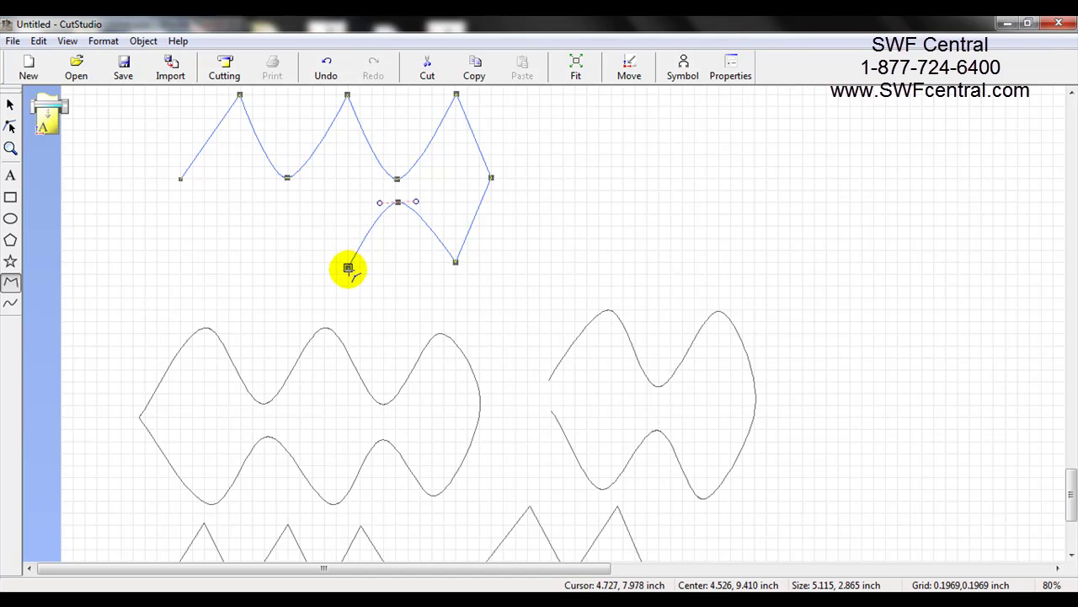
click(349, 260)
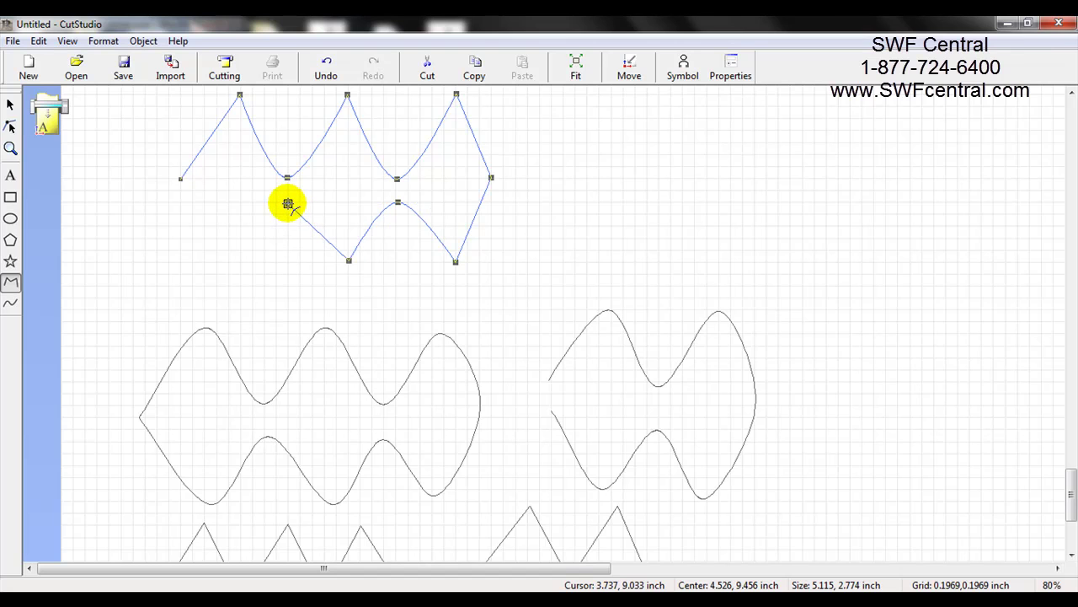
click(288, 202)
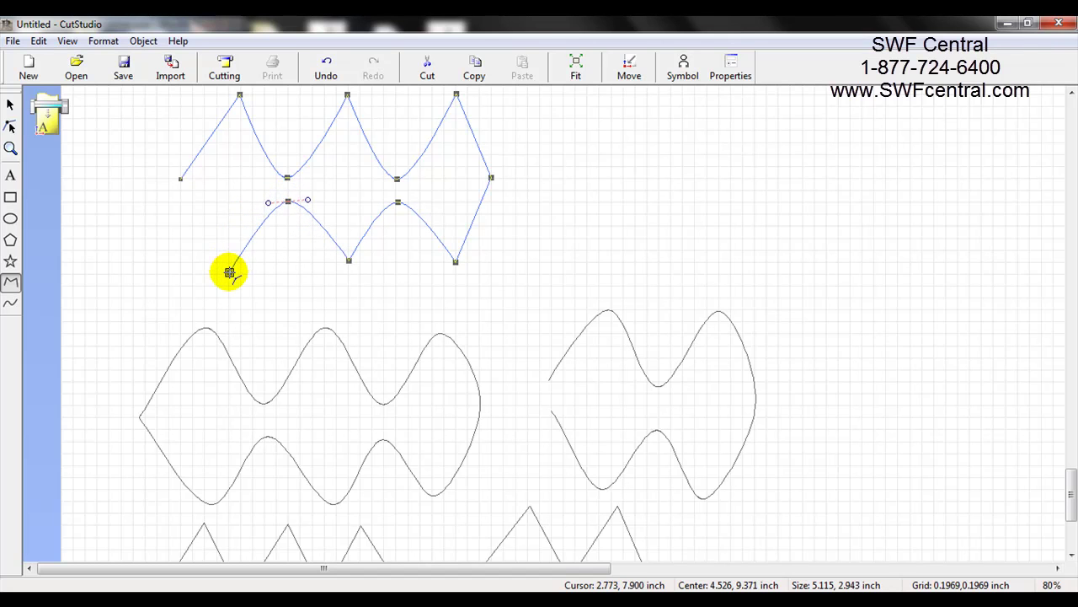
click(228, 263)
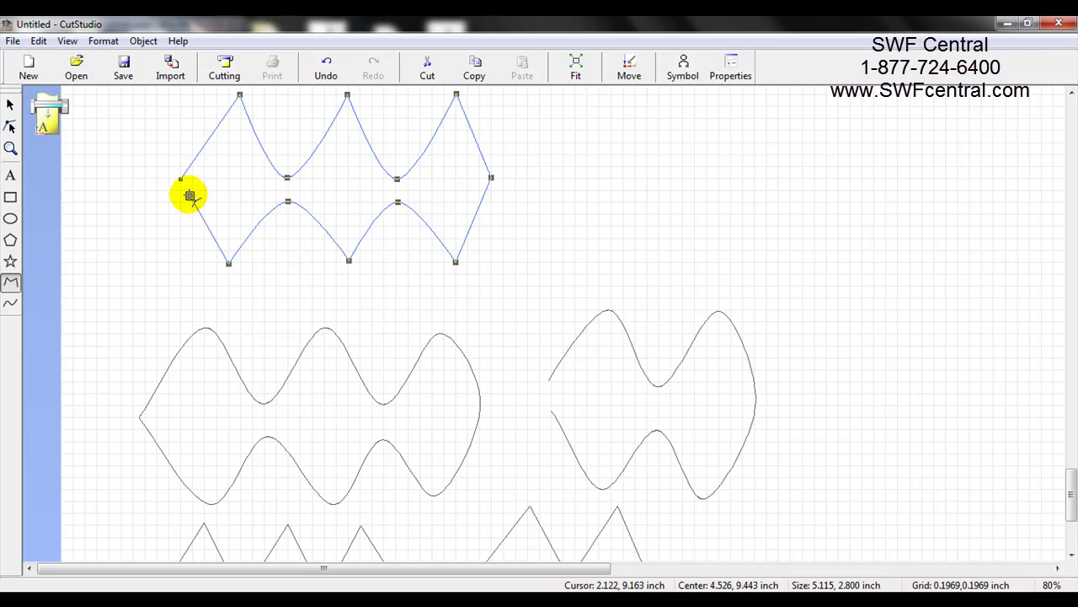
click(180, 179)
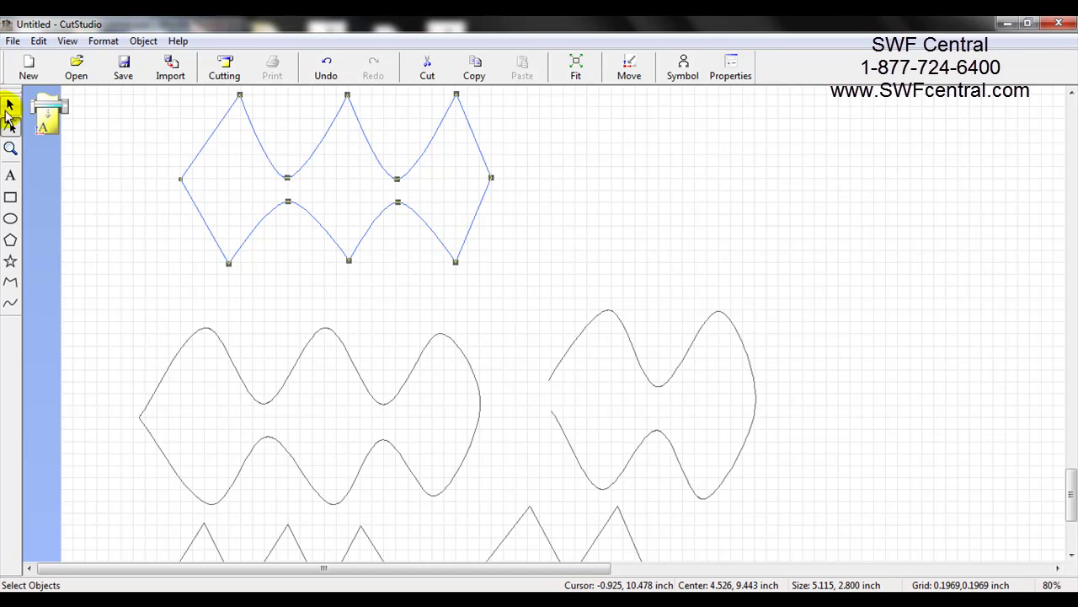
Step: Draw a mixed path right of the closed one with three rounded peaks, two sharp valleys and a sharp right corner, about 5.09 inches wide
click(11, 307)
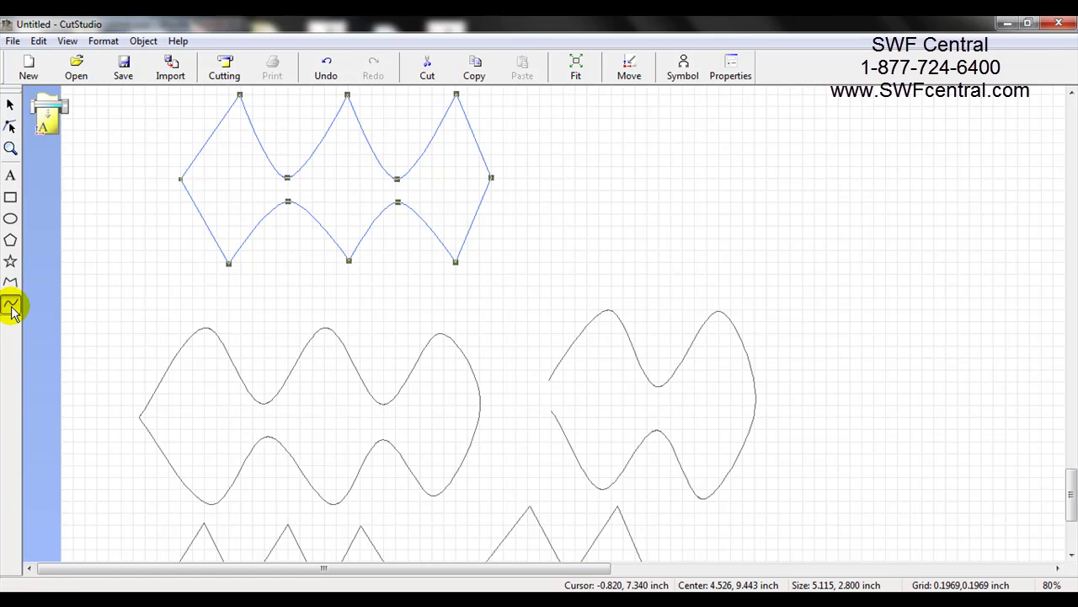
click(624, 177)
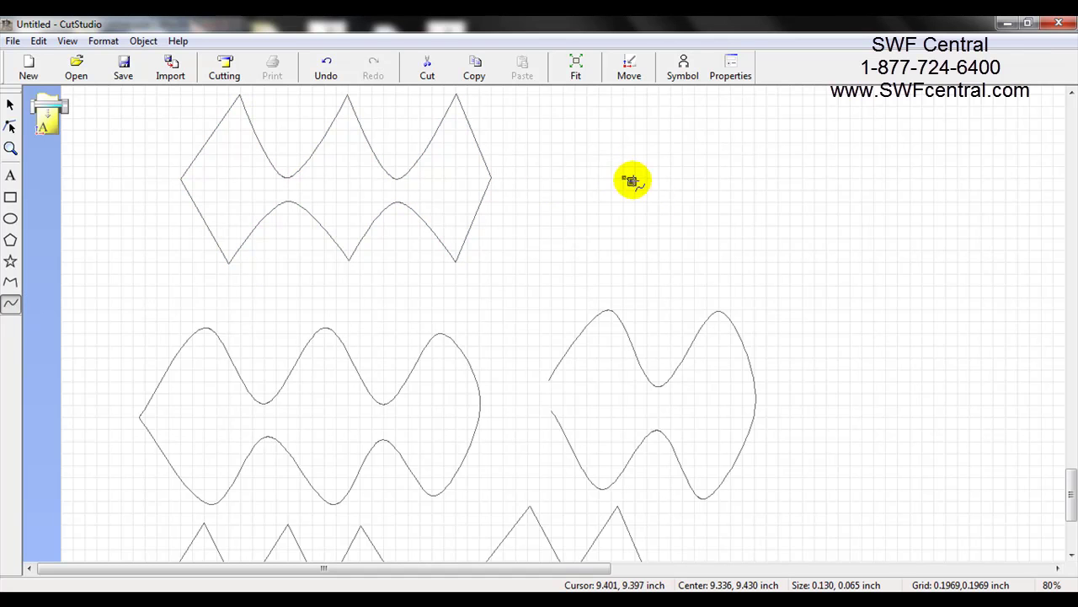
click(685, 95)
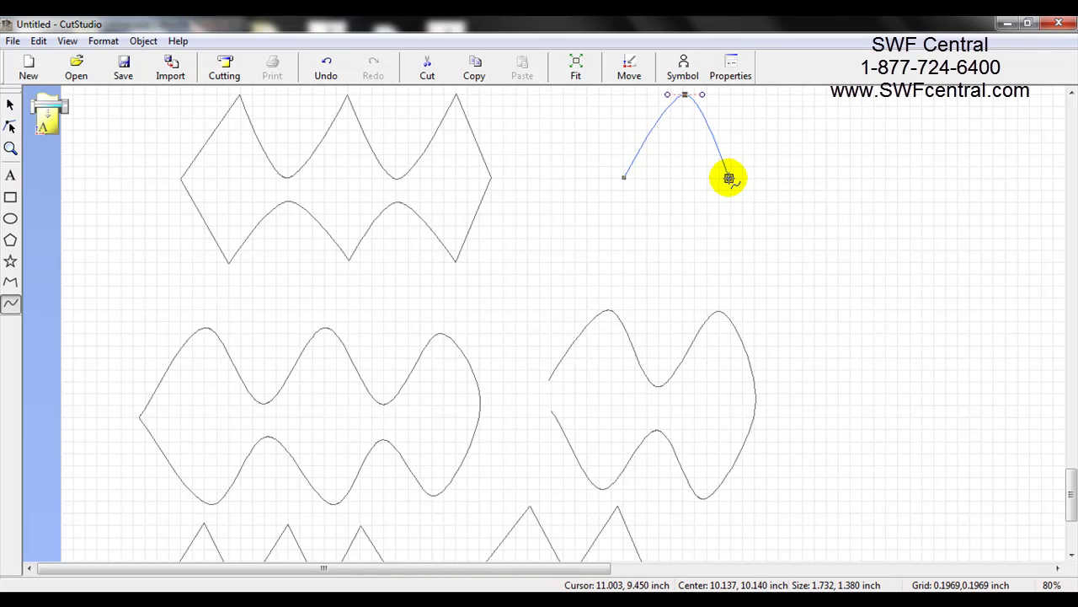
click(730, 177)
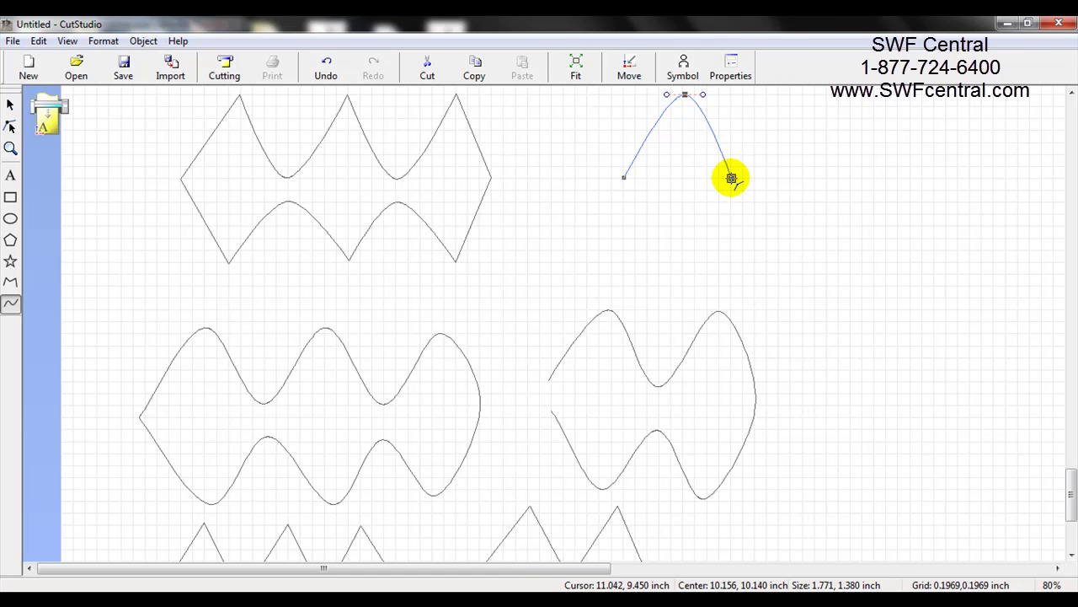
click(731, 178)
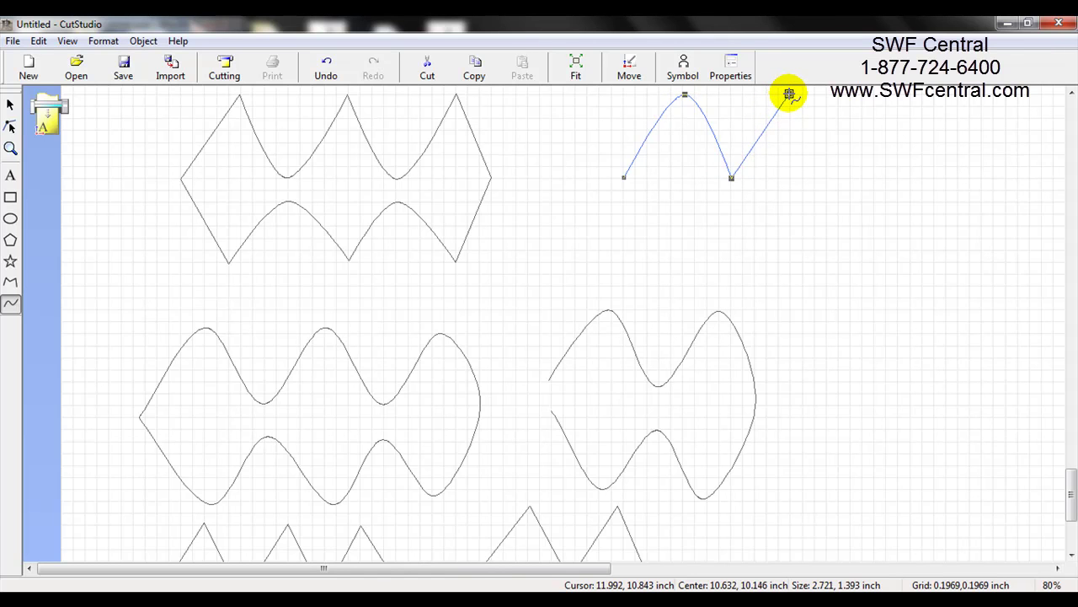
click(789, 93)
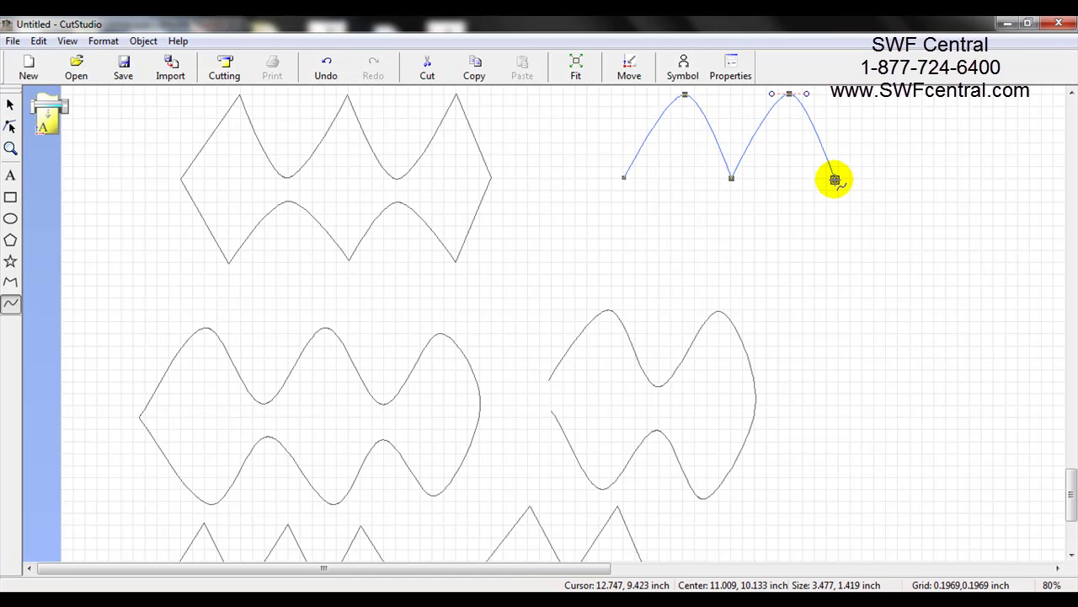
click(835, 177)
drag(889, 96, 933, 177)
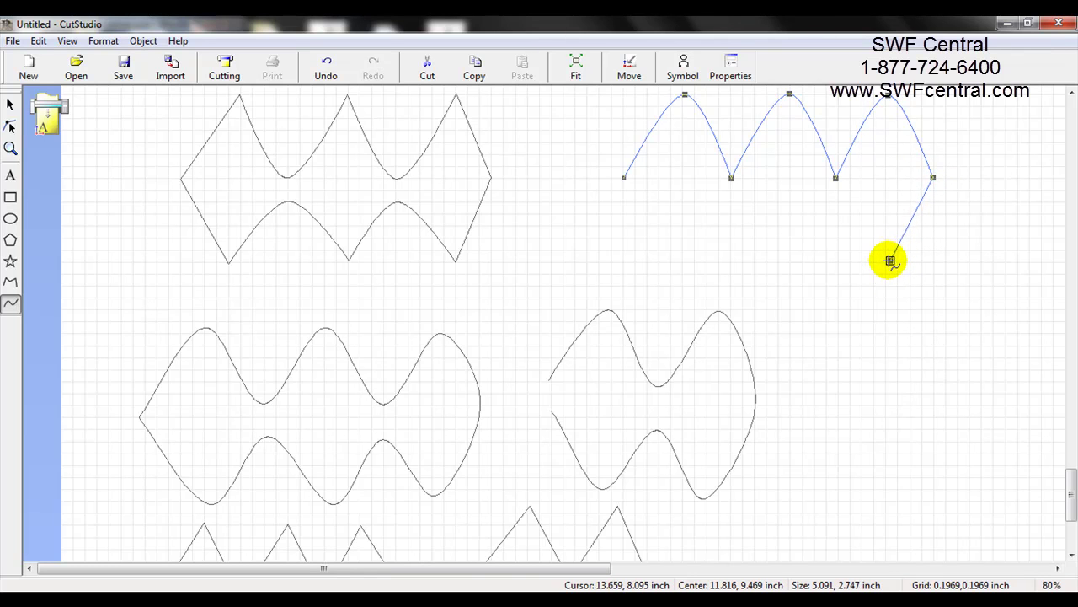
Step: Continue the second mixed path back with three rounded lower bulges and two sharp points, closing it at its start, about 2.79 inches high overall
drag(889, 263, 874, 267)
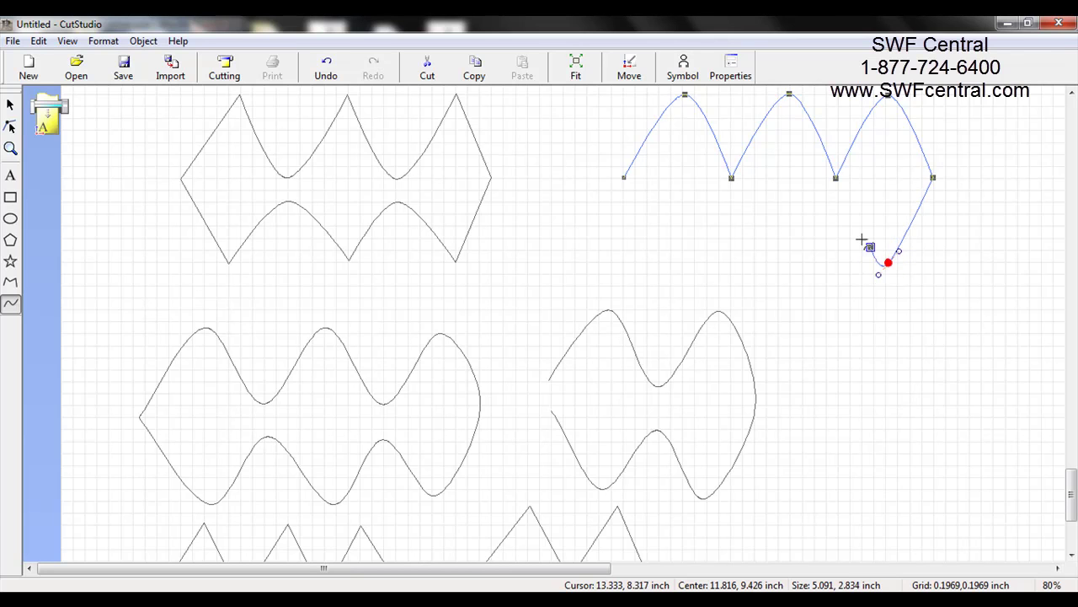
click(839, 202)
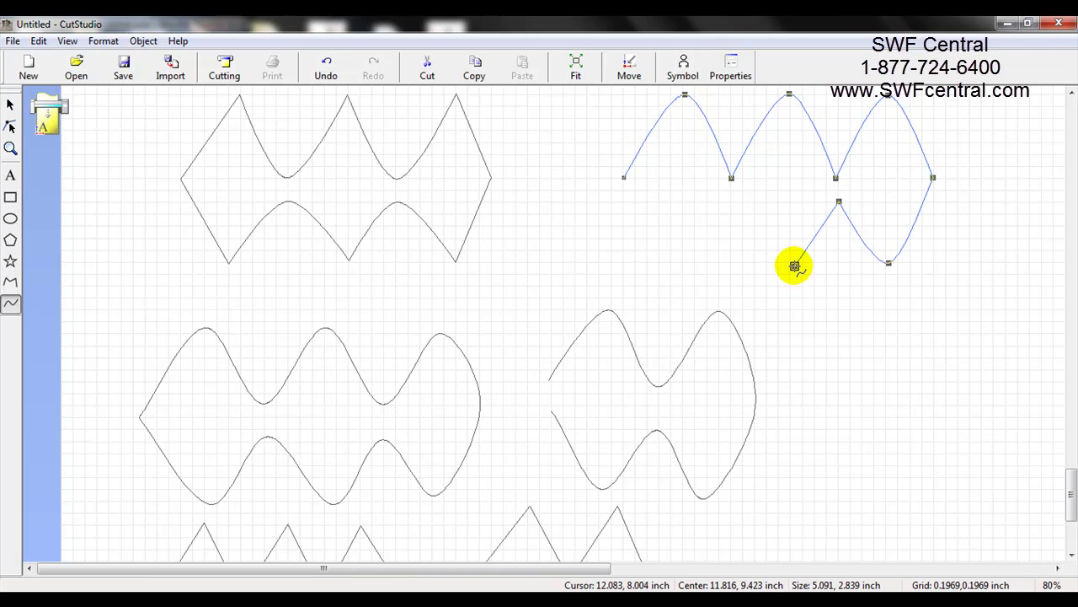
drag(790, 263, 751, 222)
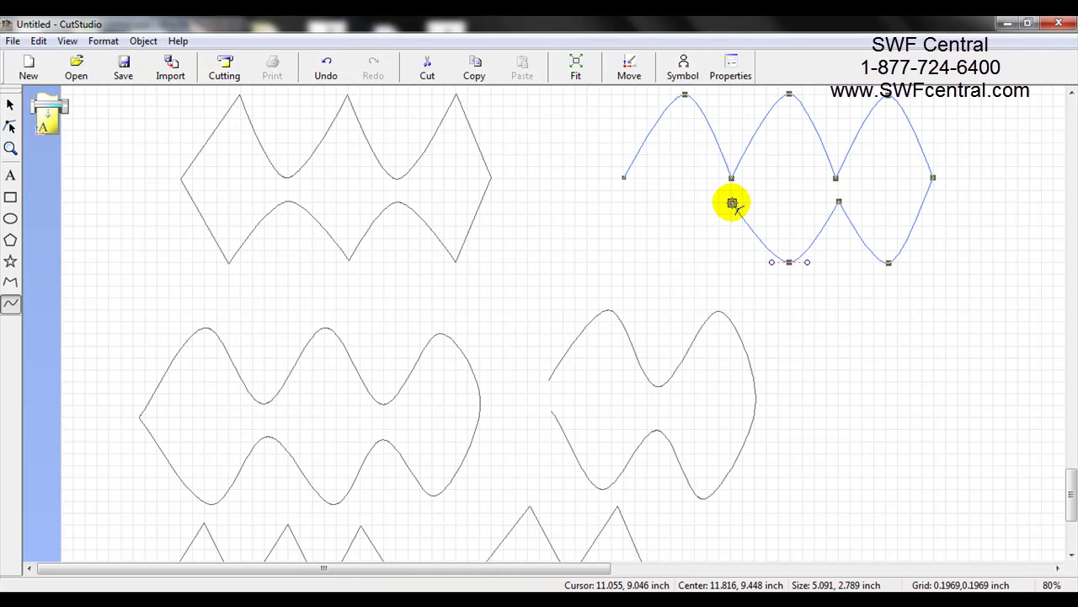
click(733, 202)
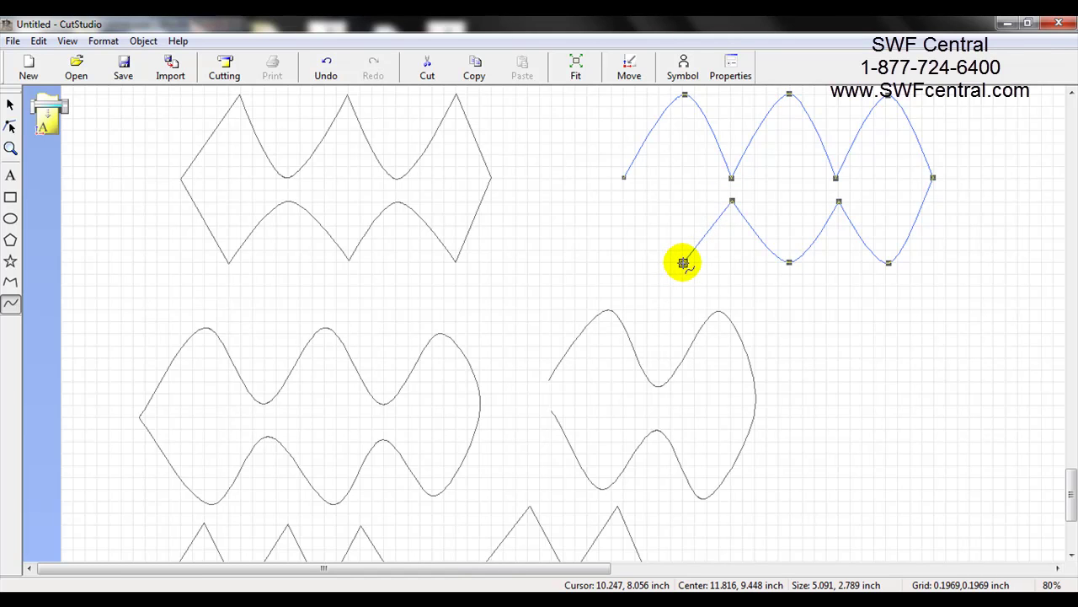
click(683, 263)
click(625, 178)
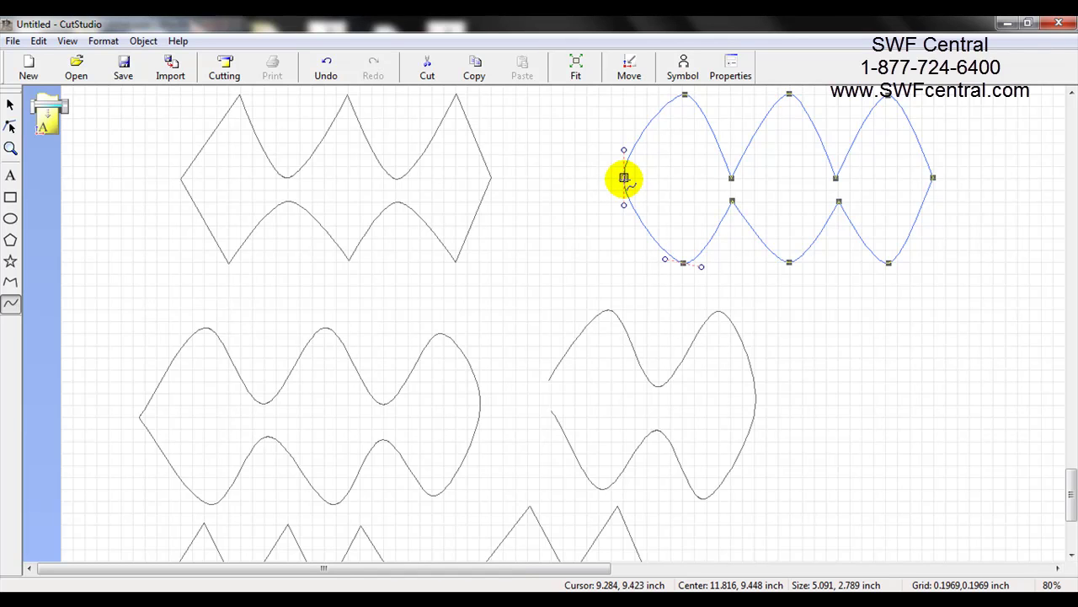
click(624, 178)
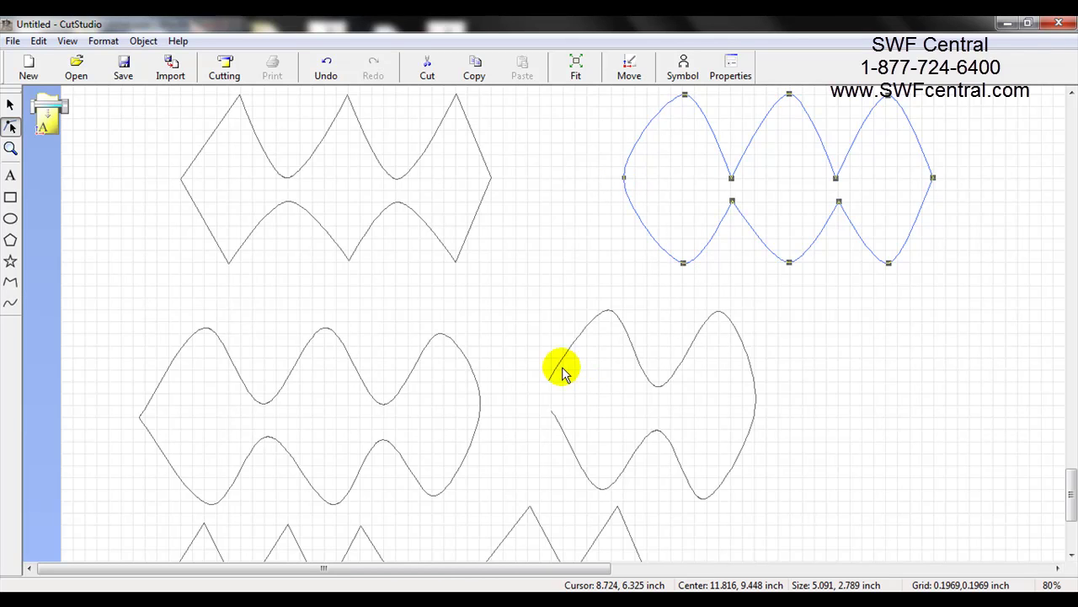
Step: Deselect the finished shape and start a new blank drawing without saving the current one
click(10, 104)
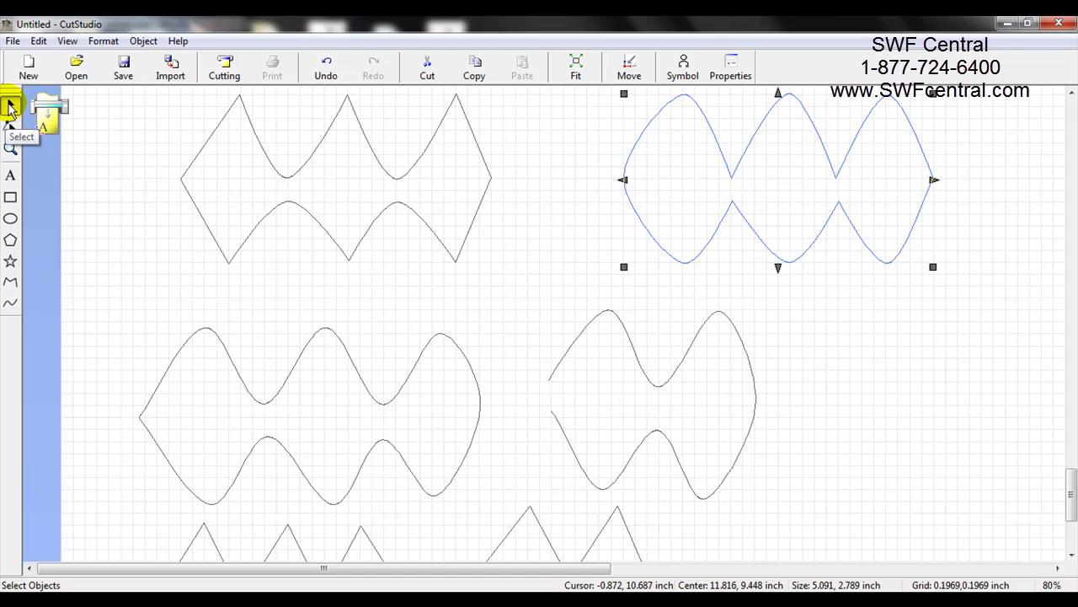
click(942, 425)
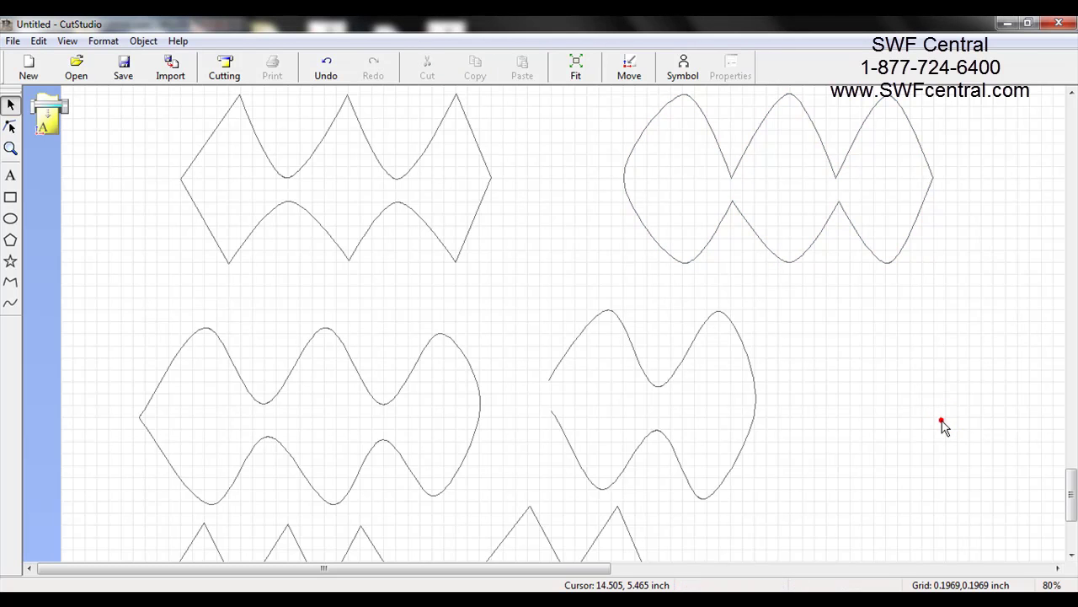
click(28, 76)
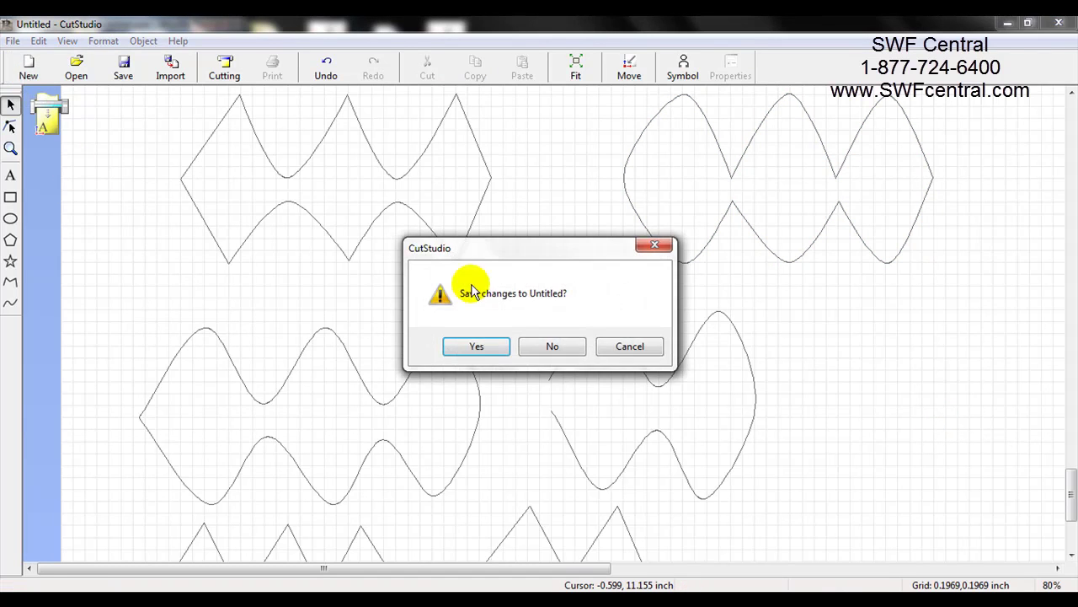
click(564, 352)
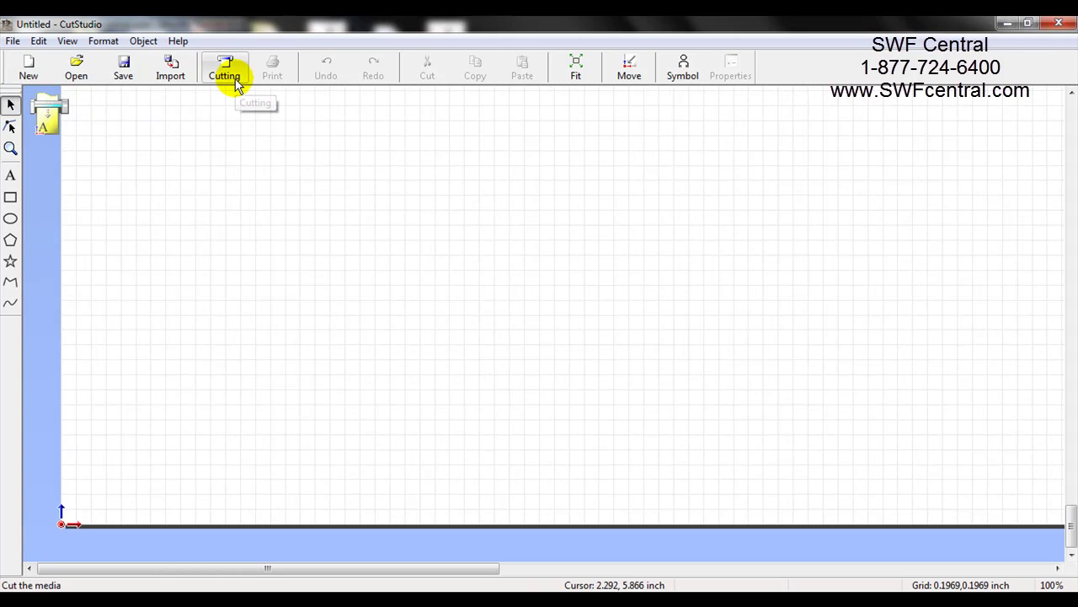
Step: Import the picture BONUSmushroom.jpg from the My Artwork folder
click(171, 66)
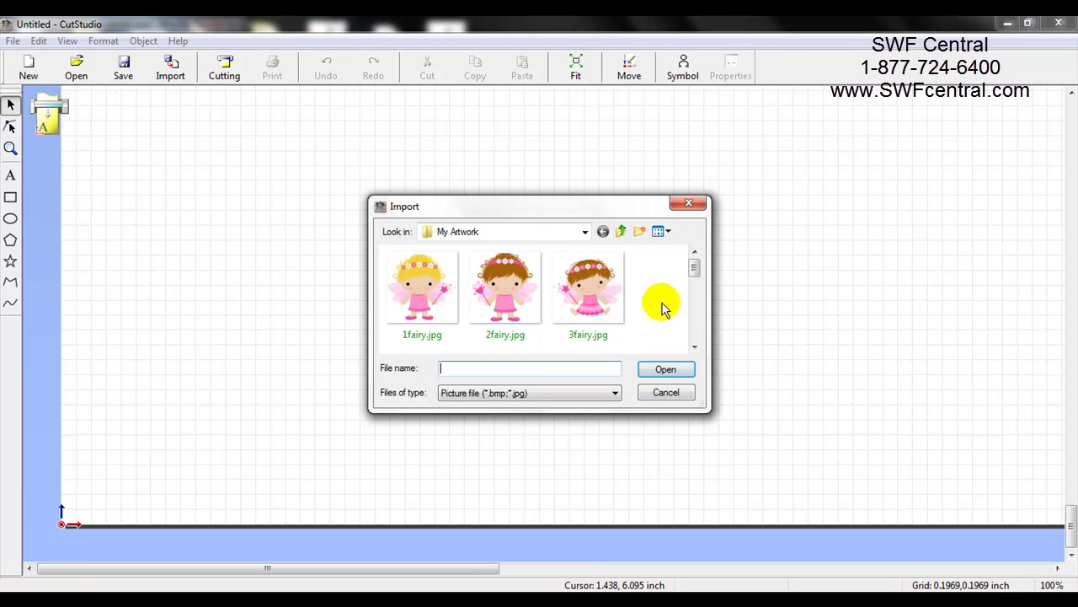
drag(695, 264, 698, 309)
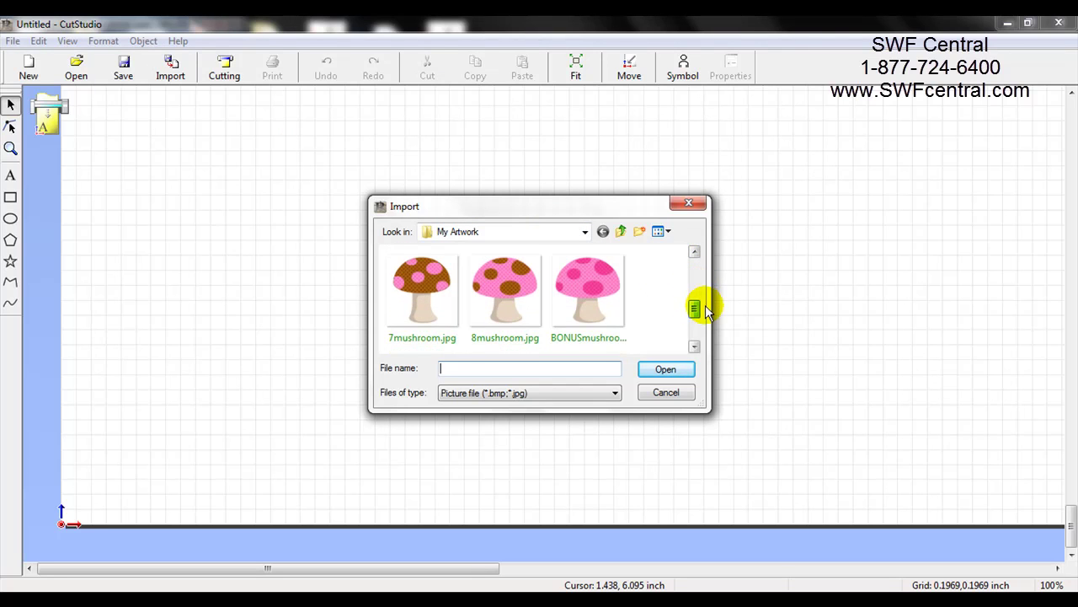
click(574, 298)
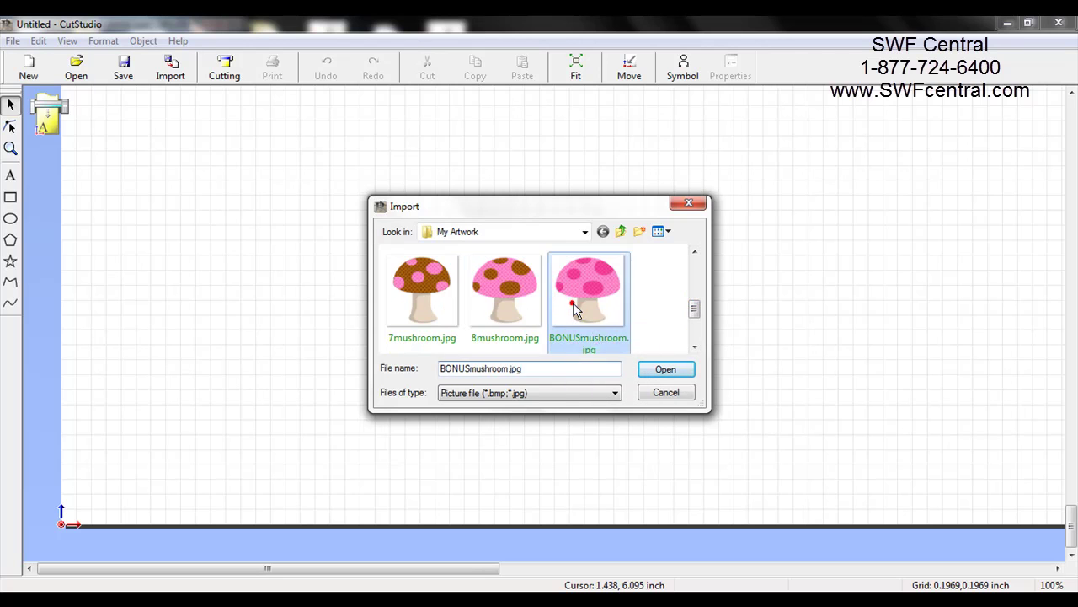
click(680, 371)
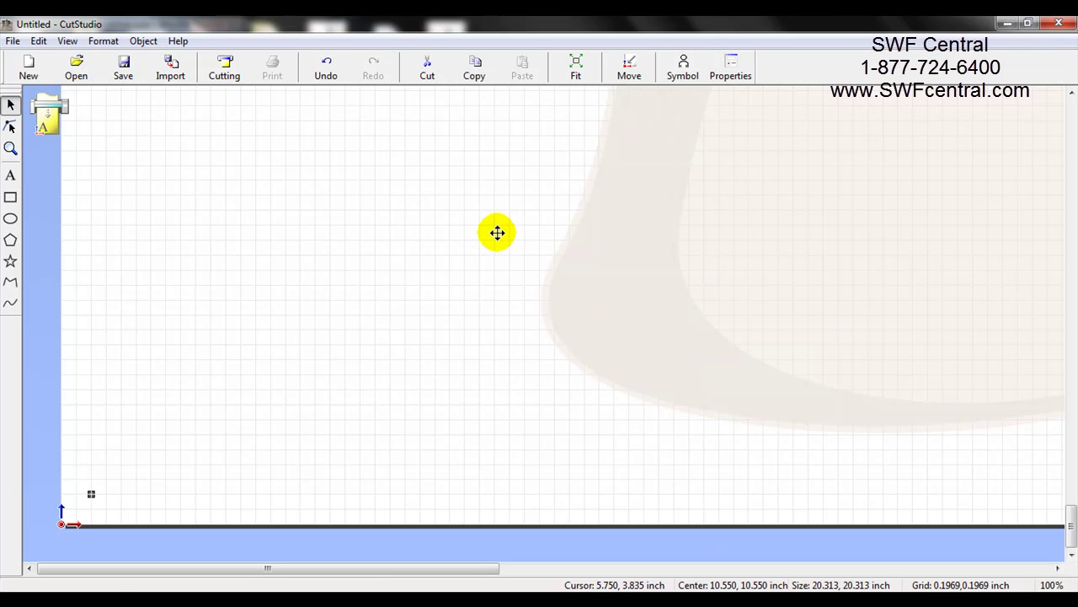
Step: Resize the imported mushroom picture to 6 inches wide, keeping its aspect ratio
click(575, 75)
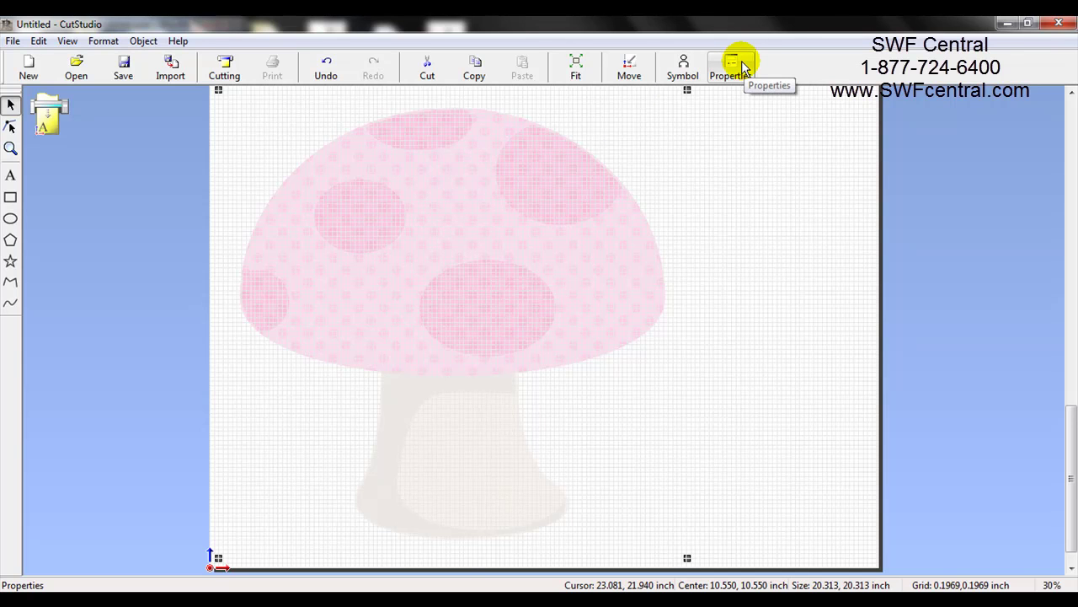
click(143, 40)
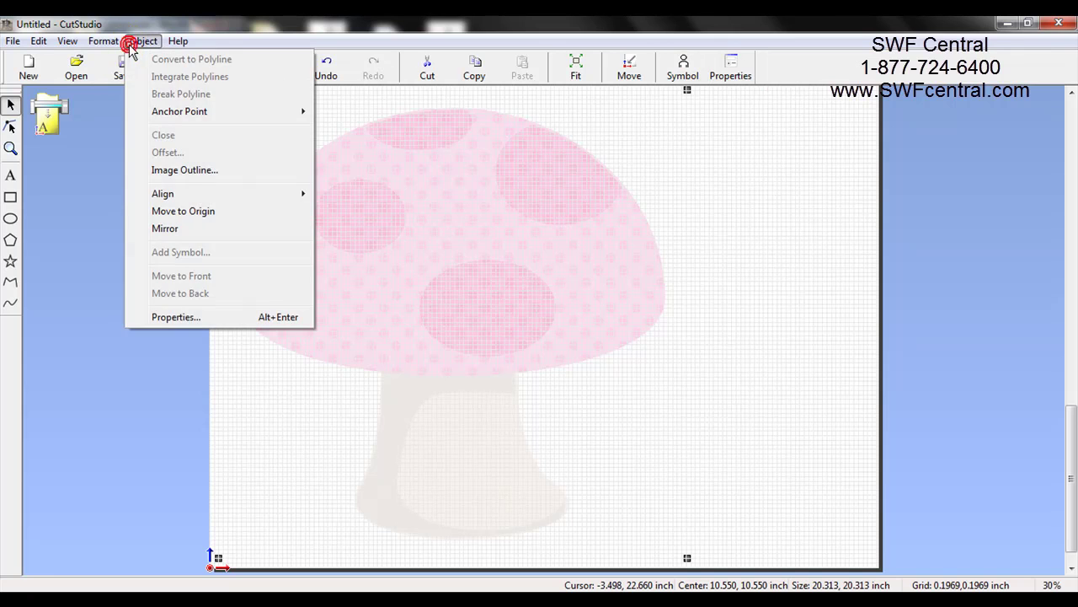
click(187, 318)
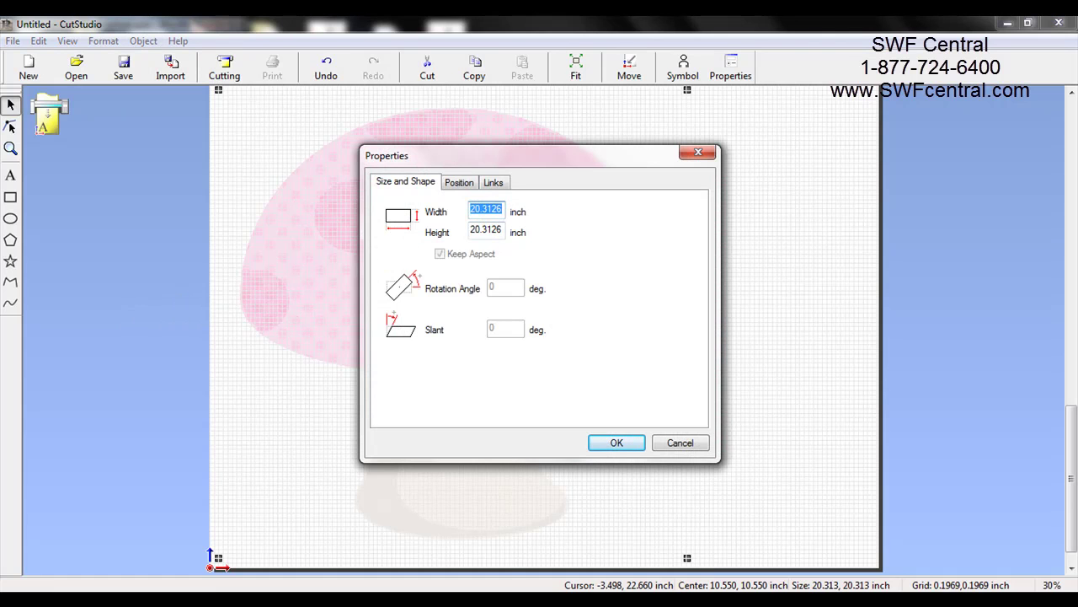
text(6)
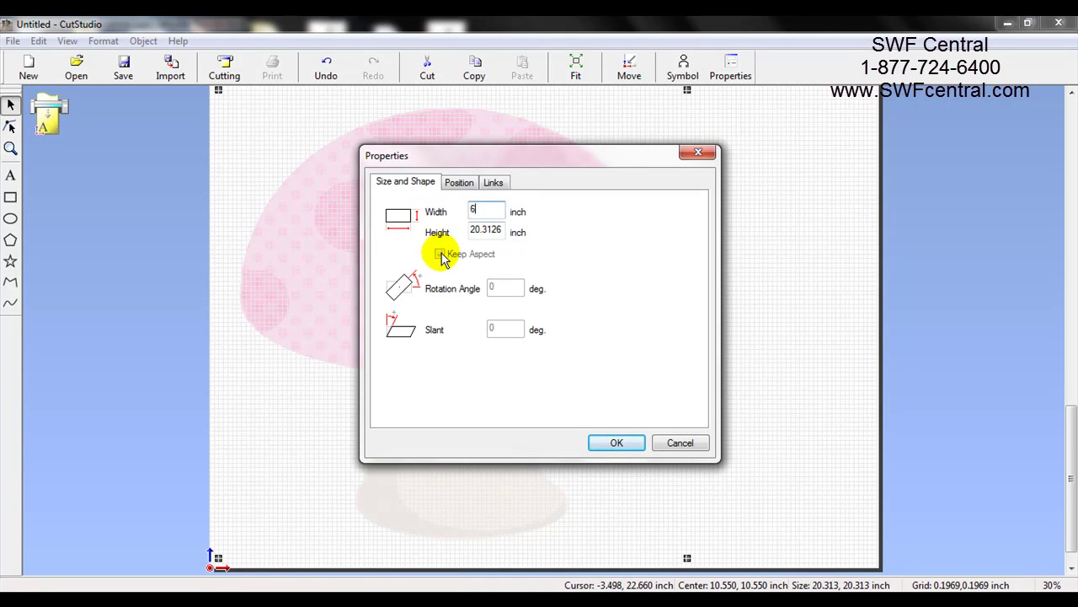
key(Tab)
click(620, 444)
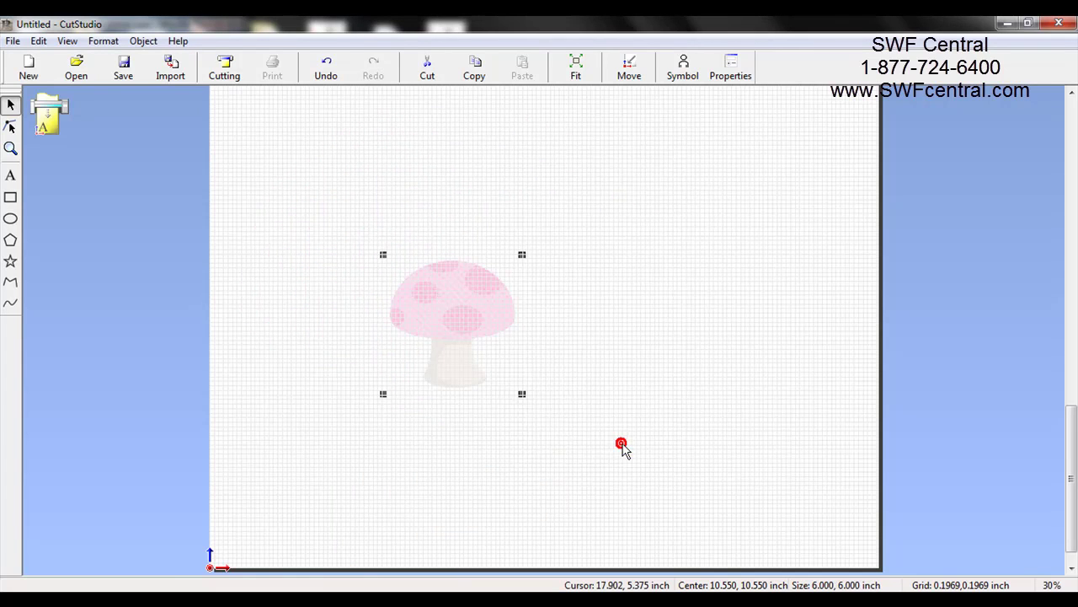
Step: Move the mushroom picture near the page origin, centred at about 3.31, 3.49 inches, and deselect it
drag(469, 295, 301, 457)
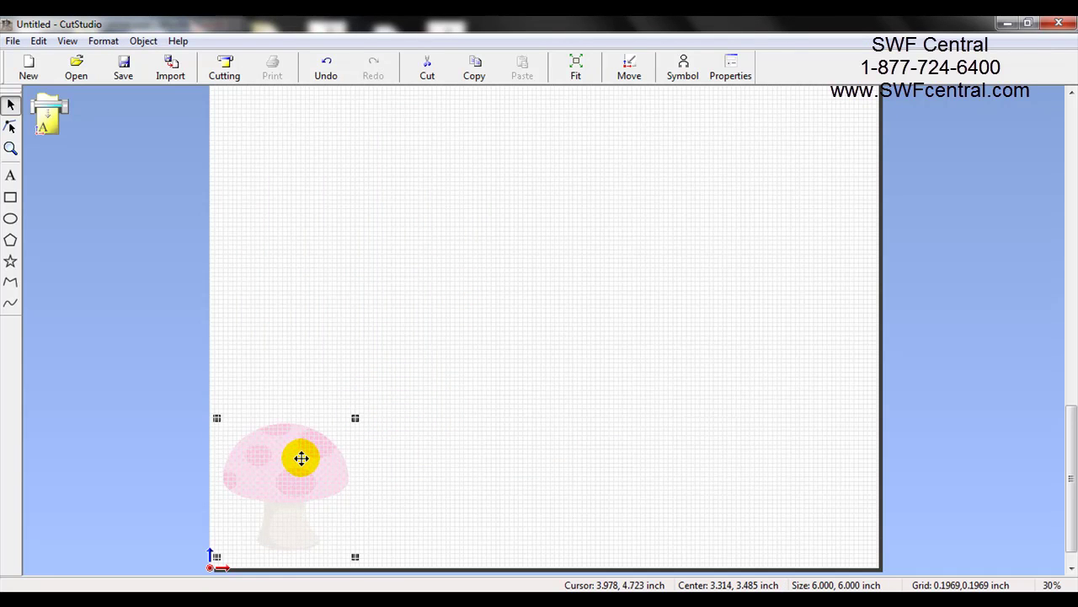
click(582, 68)
click(780, 285)
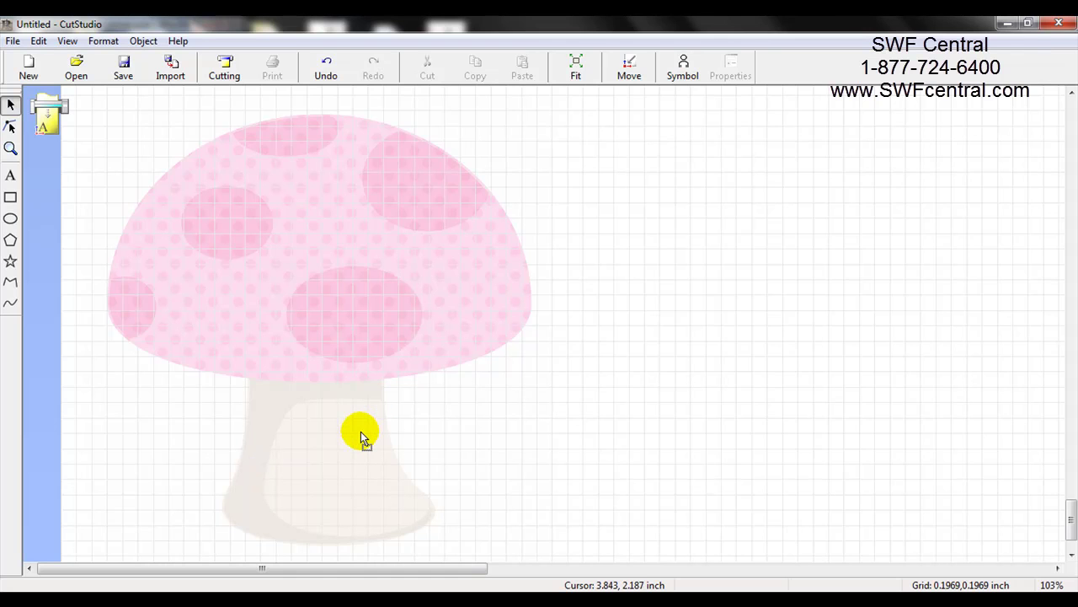
Step: Draw an ellipse about 1.16 by 0.94 inches over the cap's upper-left spot, adjusting its position and size to match
click(11, 220)
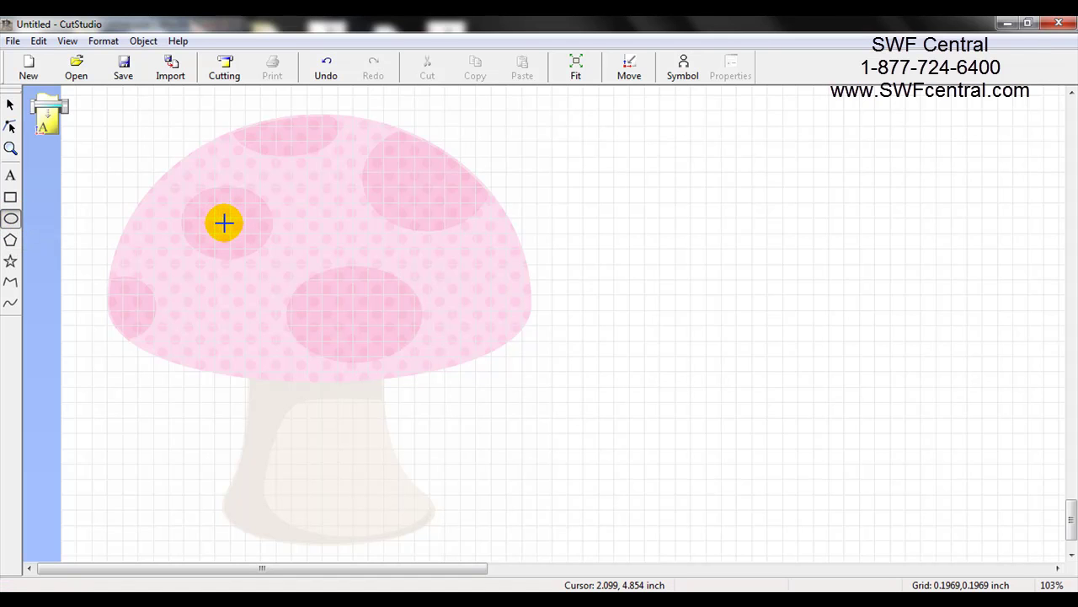
mouse_move(221, 220)
mouse_down()
mouse_move(241, 216)
mouse_move(267, 184)
mouse_up()
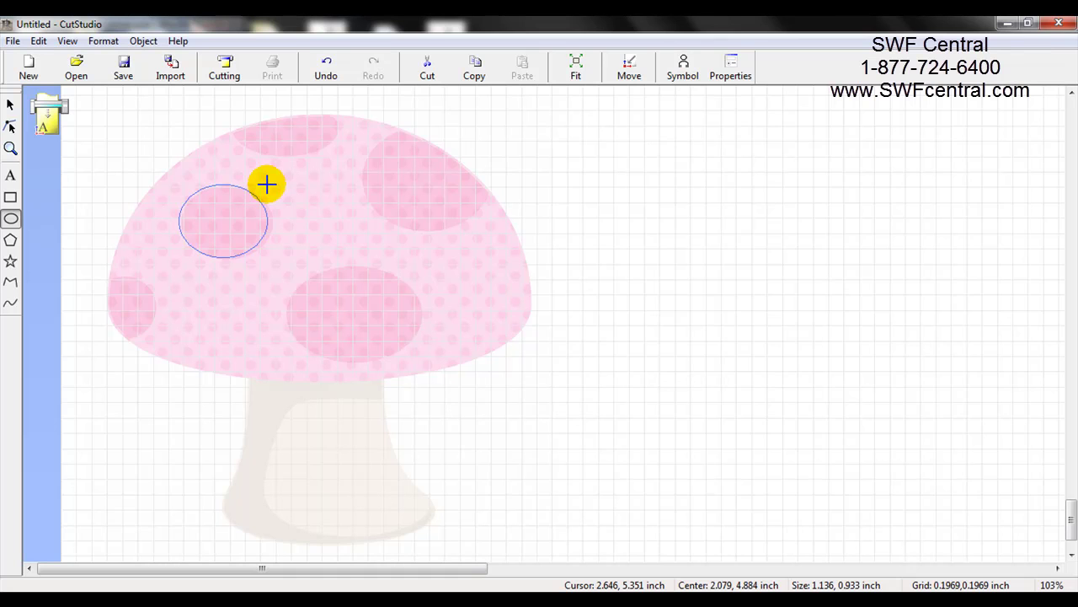
drag(266, 183, 266, 184)
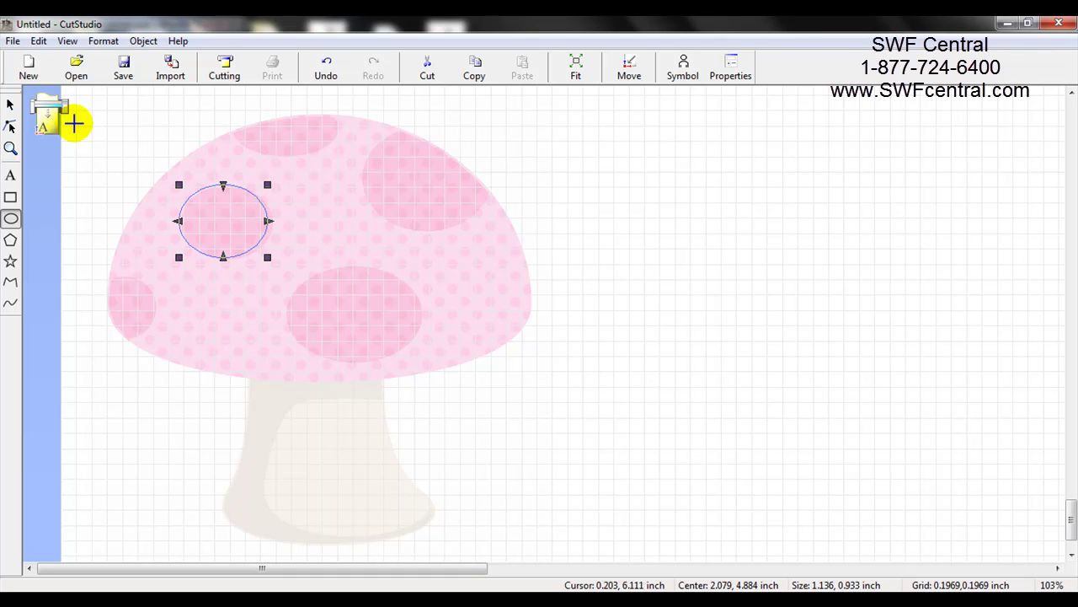
click(10, 108)
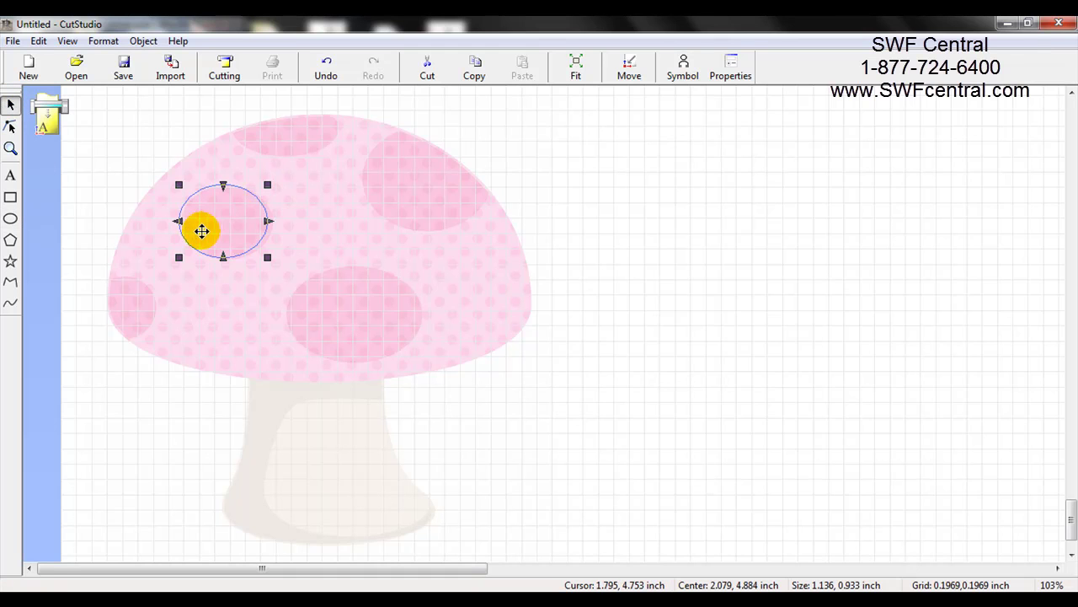
drag(203, 222, 212, 222)
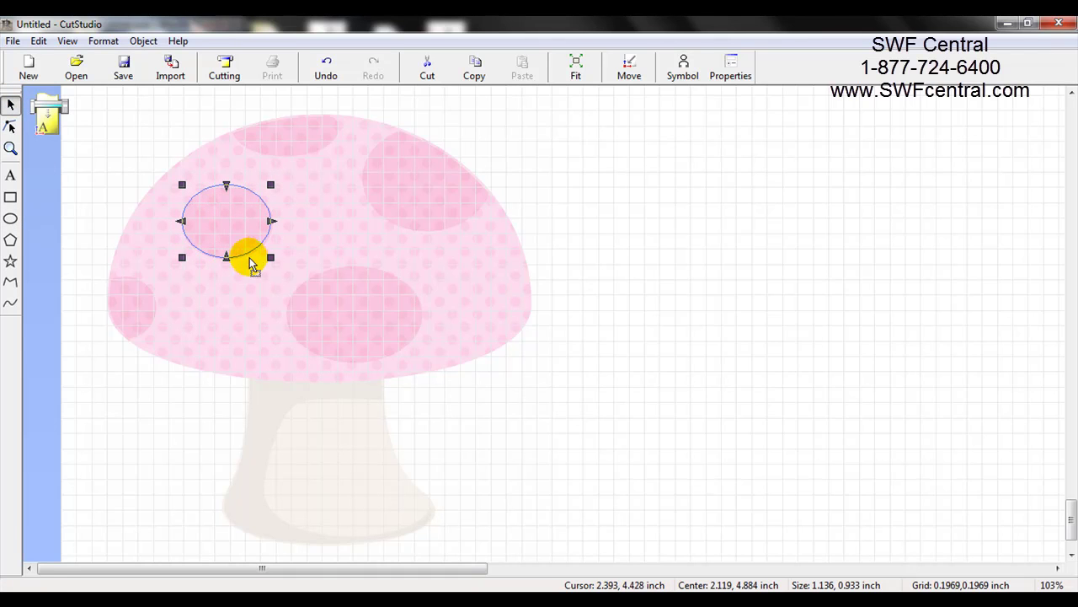
drag(268, 256, 270, 259)
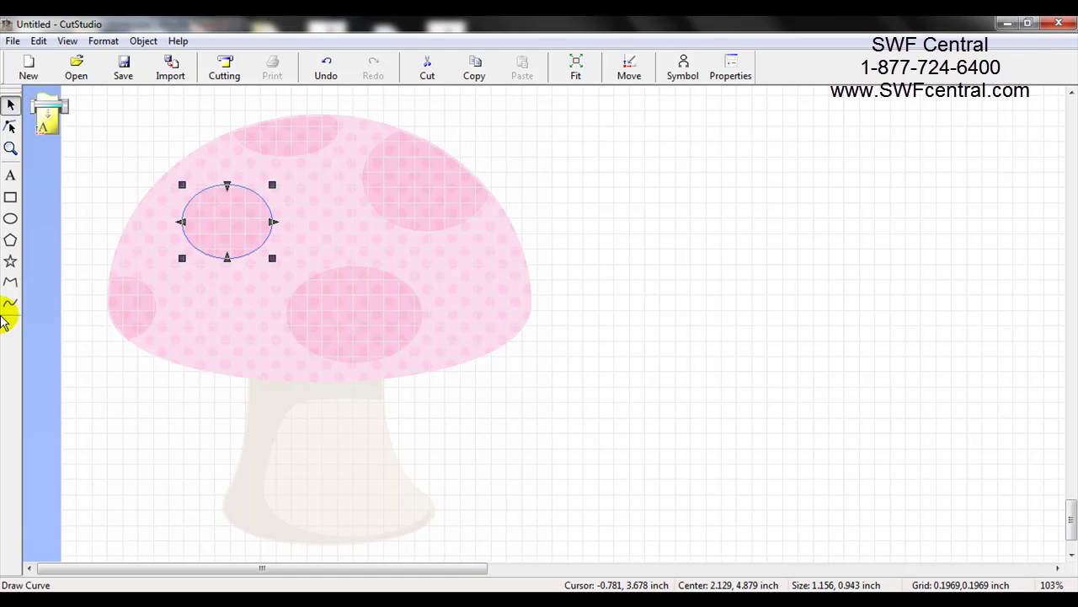
Step: Draw an ellipse about 1.74 by 1.22 inches over the large spot low in the cap's middle and align it
click(11, 220)
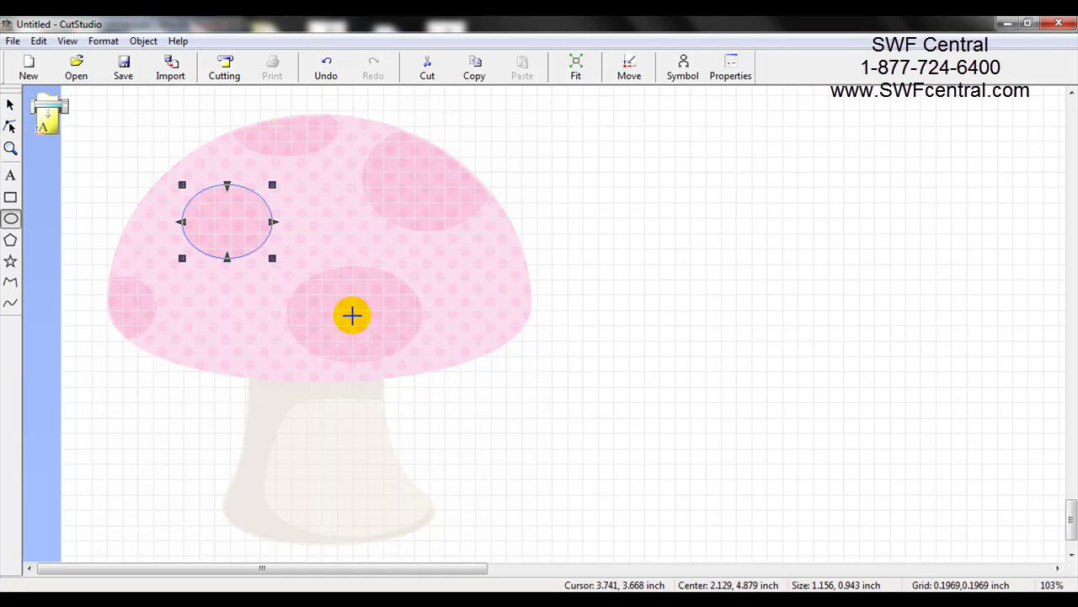
drag(351, 314, 420, 266)
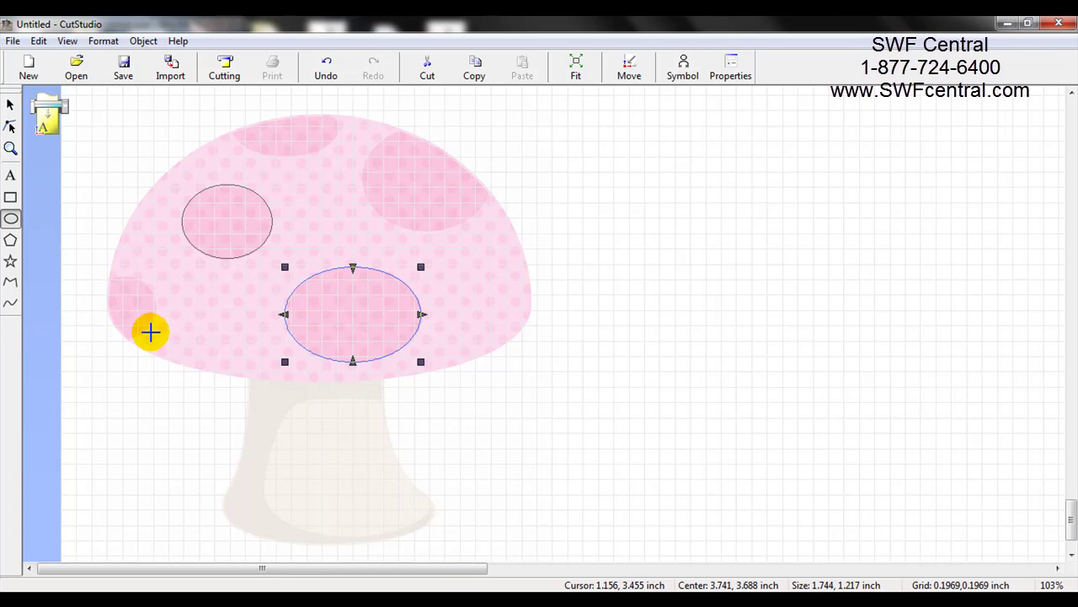
click(12, 105)
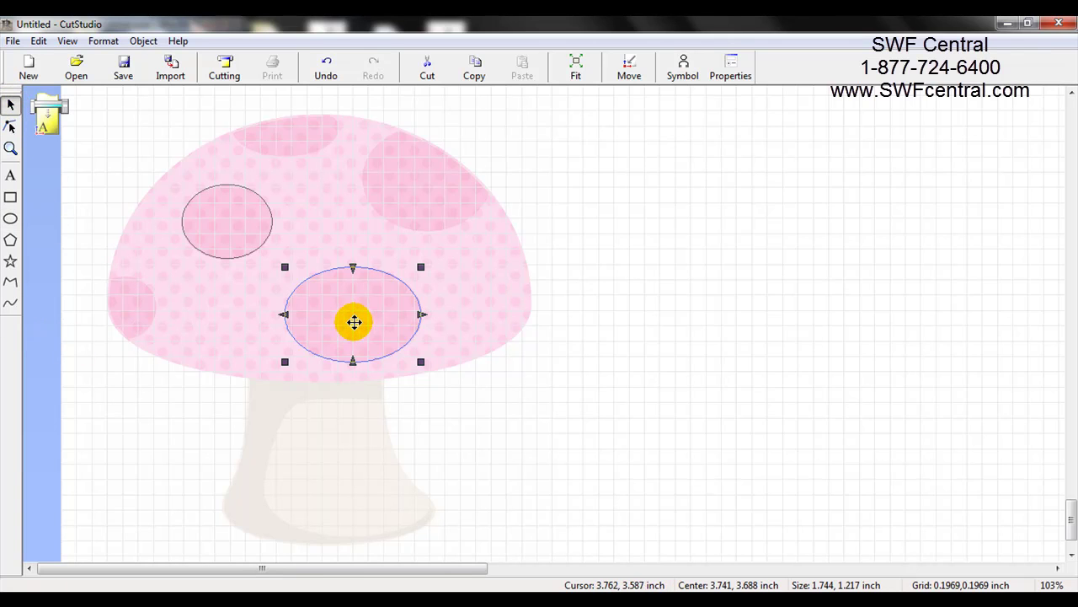
drag(353, 320, 355, 320)
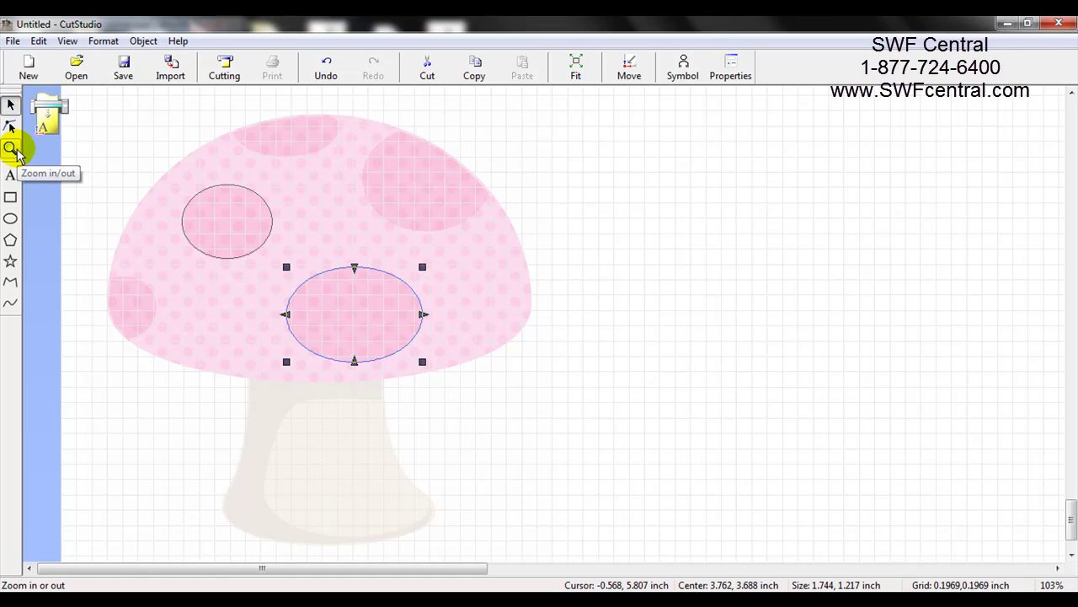
Step: Trace the rounded right side of the partial spot at the cap's left edge with a curve, ending in a sharp lower corner
click(10, 149)
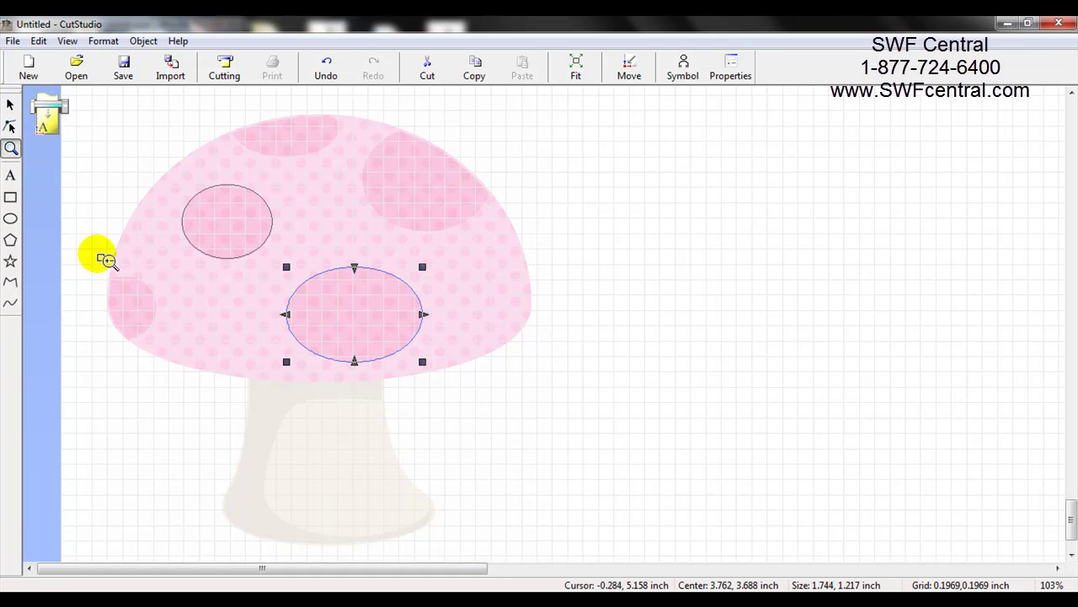
drag(85, 254, 178, 364)
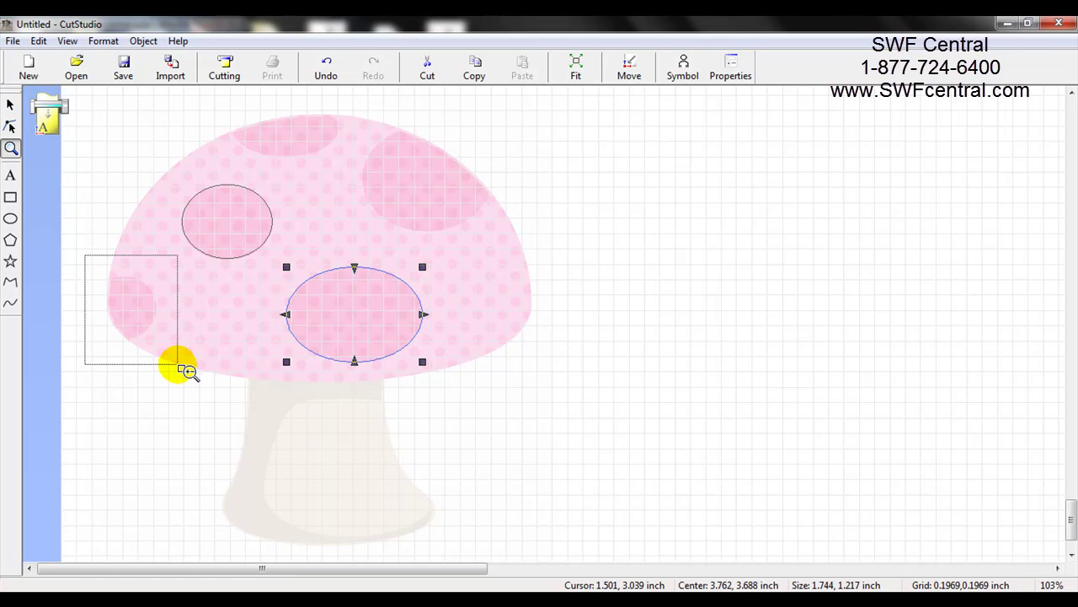
drag(177, 365, 181, 367)
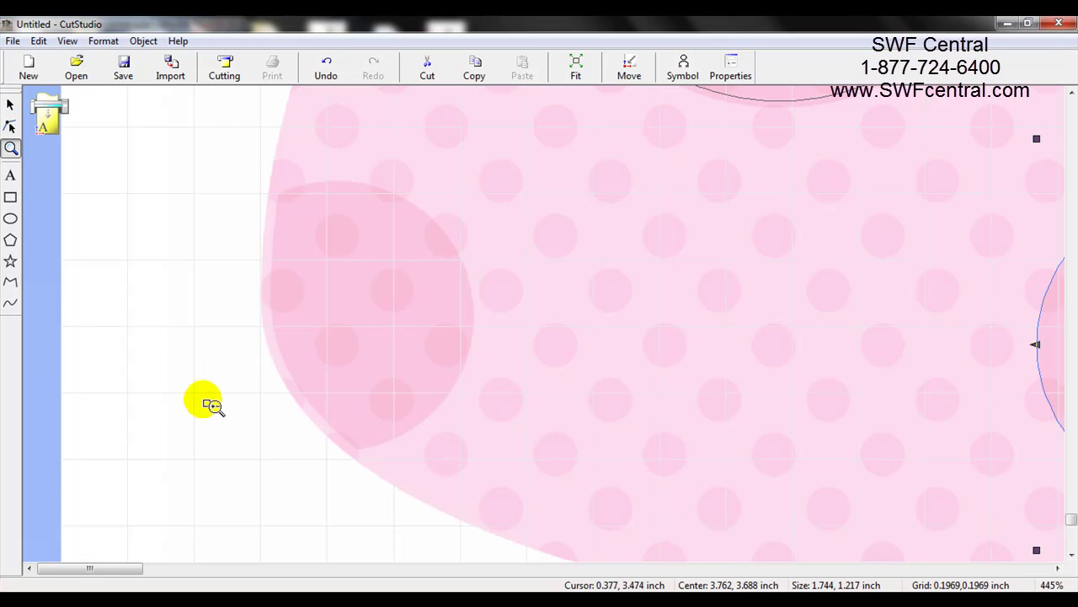
click(13, 308)
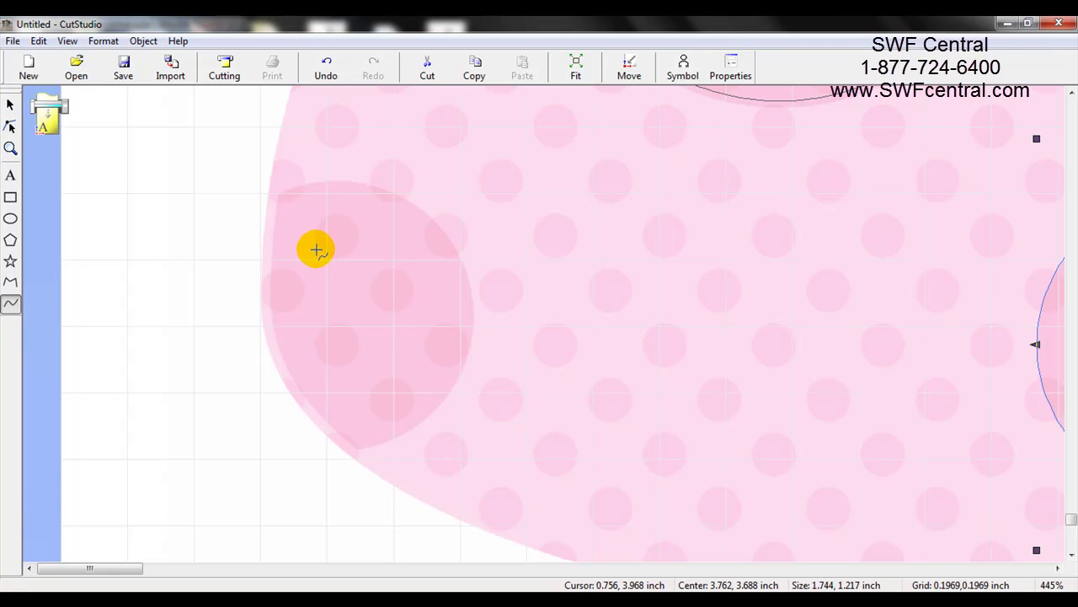
click(278, 194)
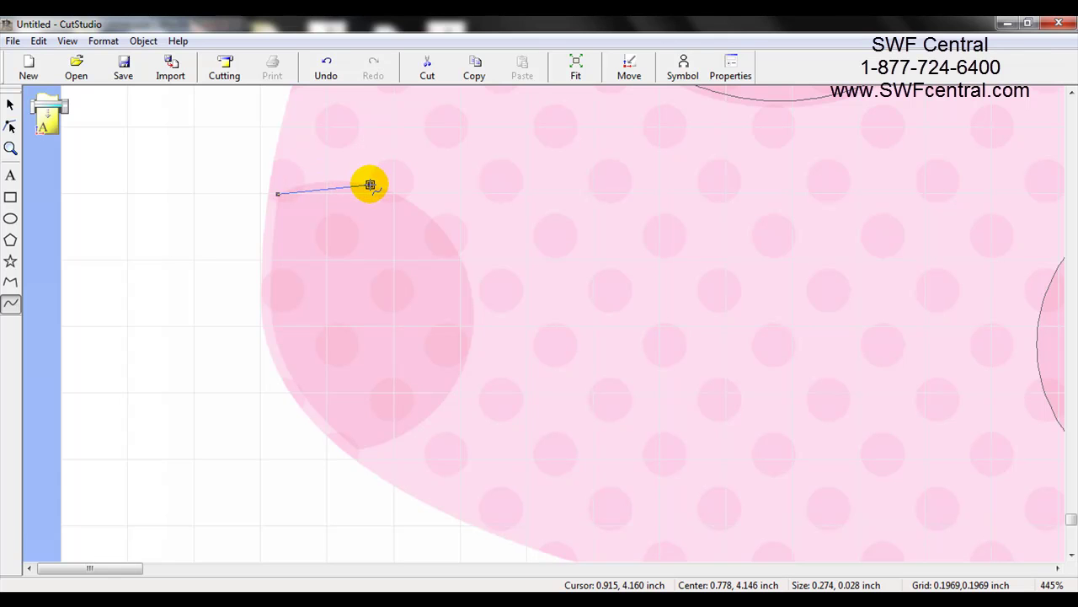
drag(369, 185, 361, 448)
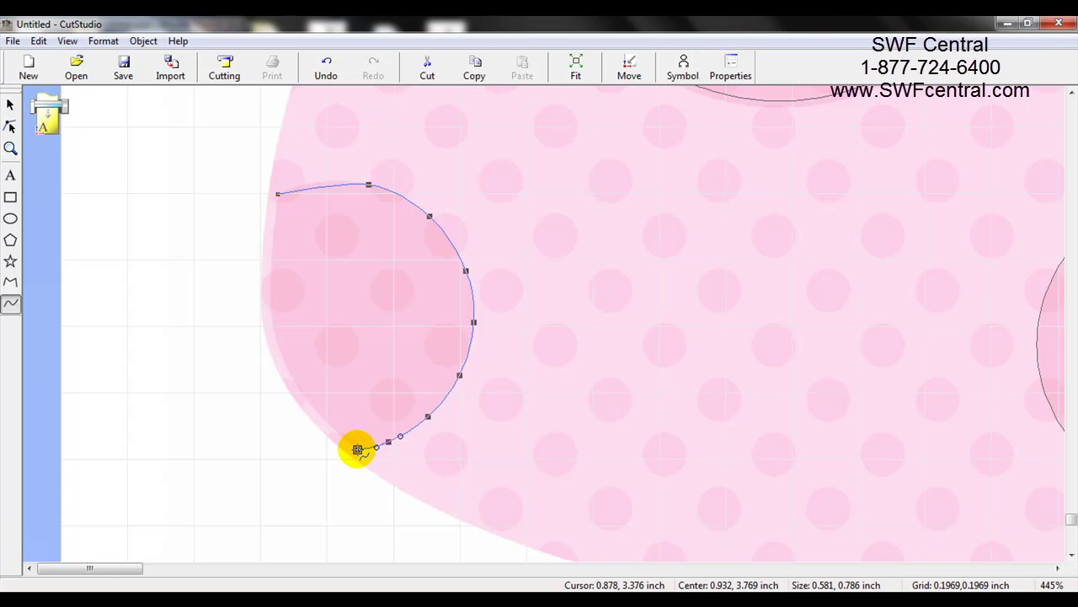
drag(357, 450, 356, 448)
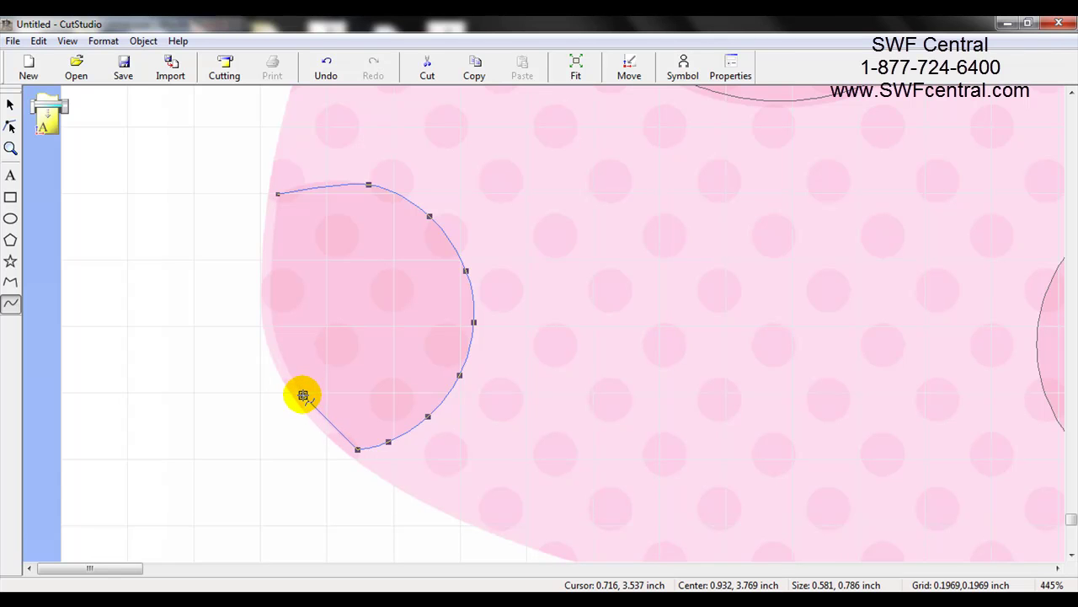
Step: Continue the curve up the partial spot's left side, close it at its start, about 0.60 by 0.79 inches overall, and deselect it
drag(304, 396, 289, 374)
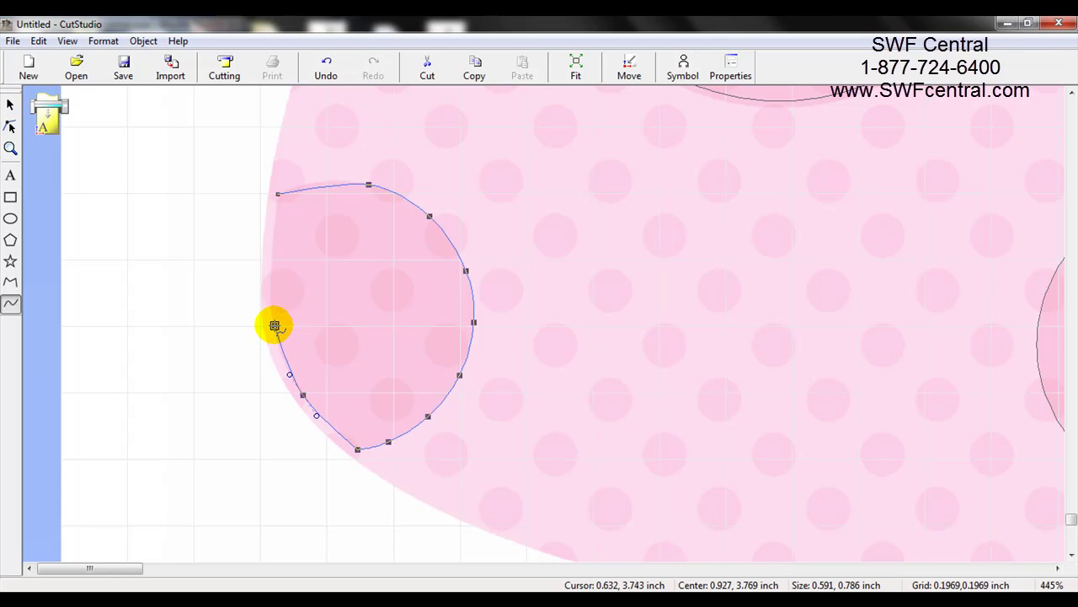
drag(273, 328, 268, 302)
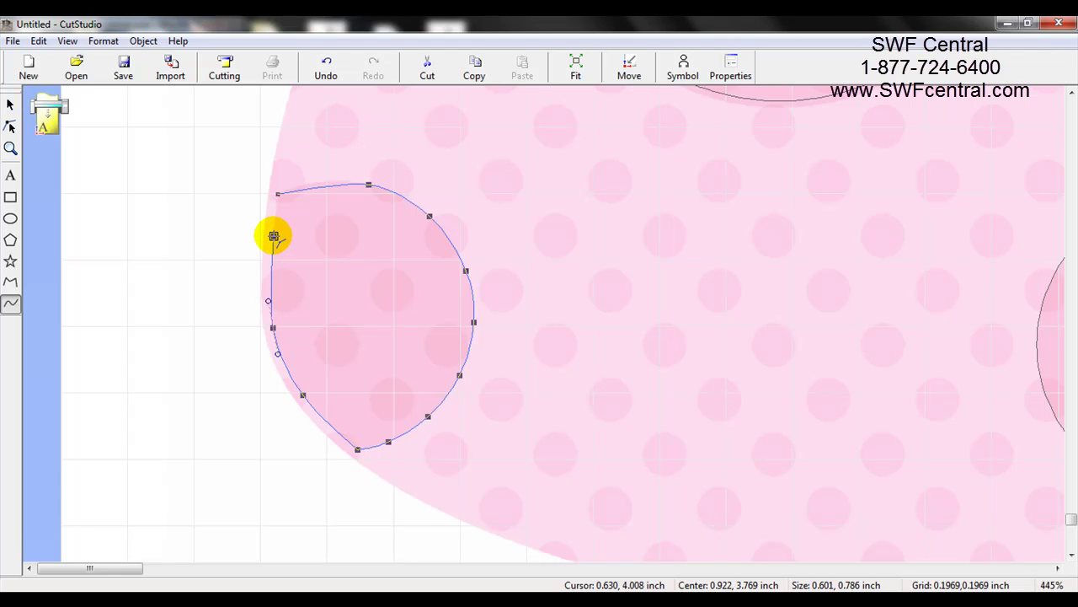
click(274, 236)
click(279, 194)
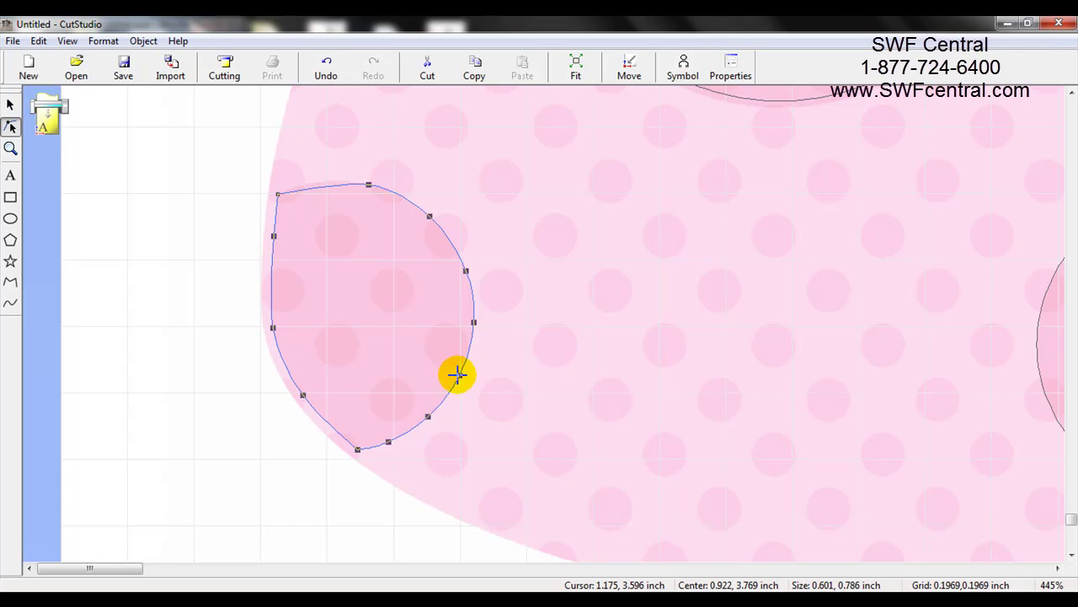
click(365, 184)
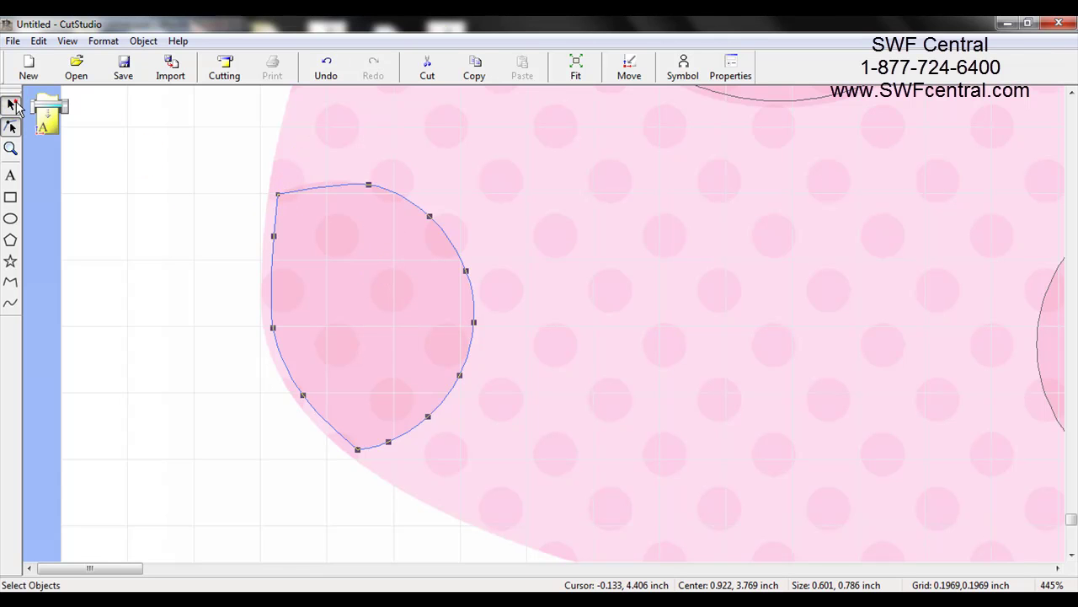
click(14, 103)
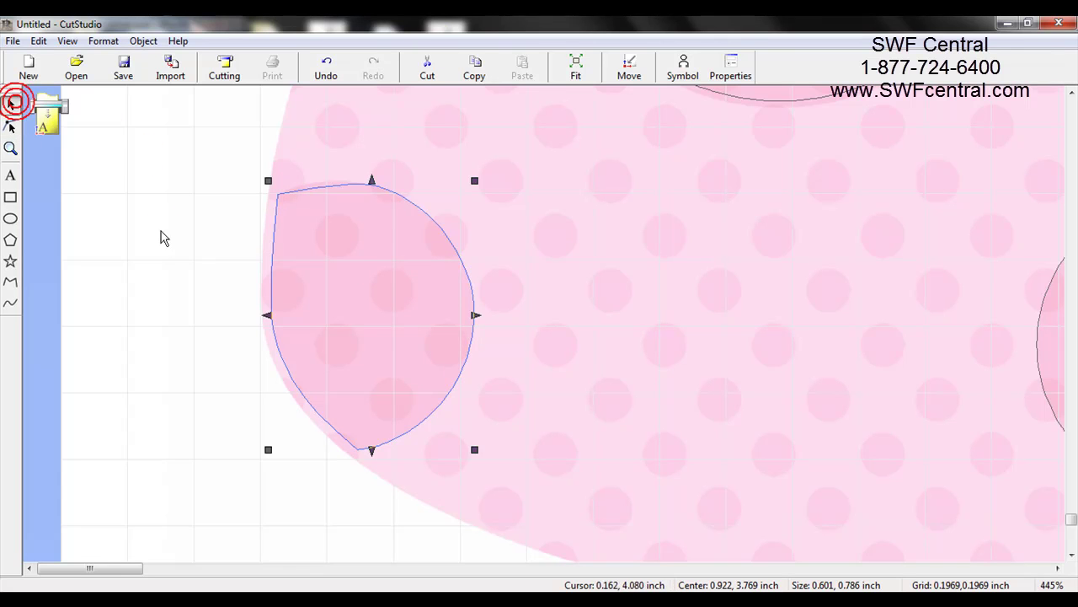
click(120, 199)
Step: Trace the cap's lower-left edge with a curve, starting at the stem's left side and rounding up to the cap's leftmost point
click(560, 68)
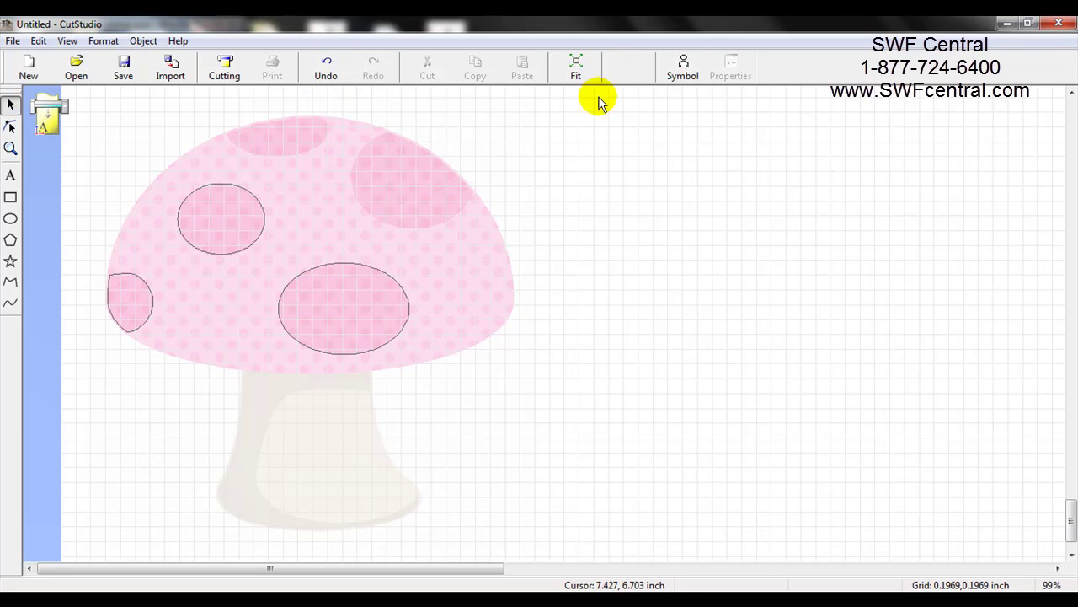
click(10, 148)
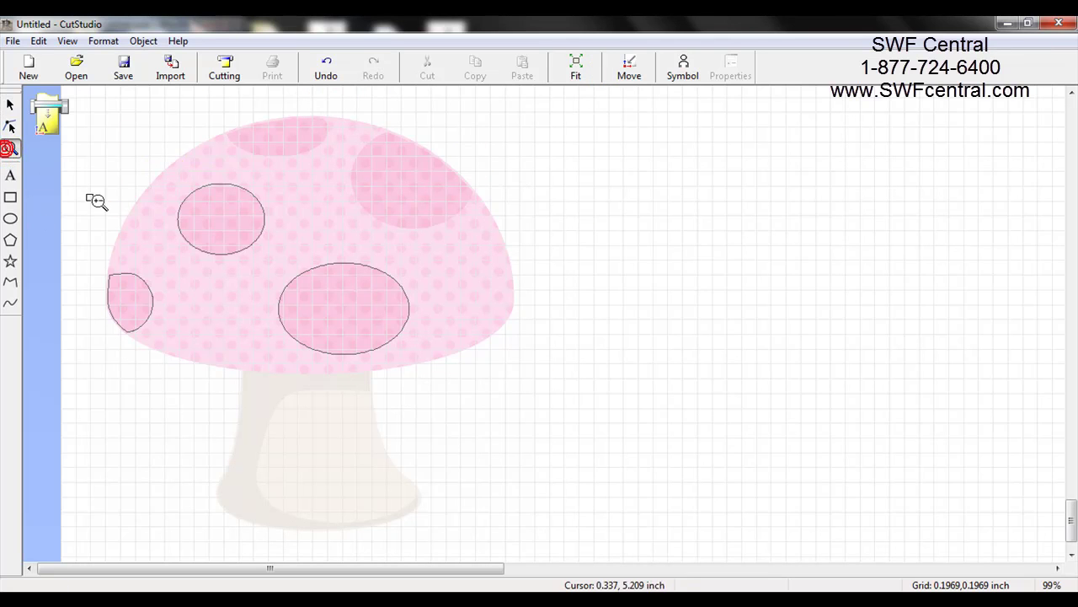
drag(56, 202, 340, 407)
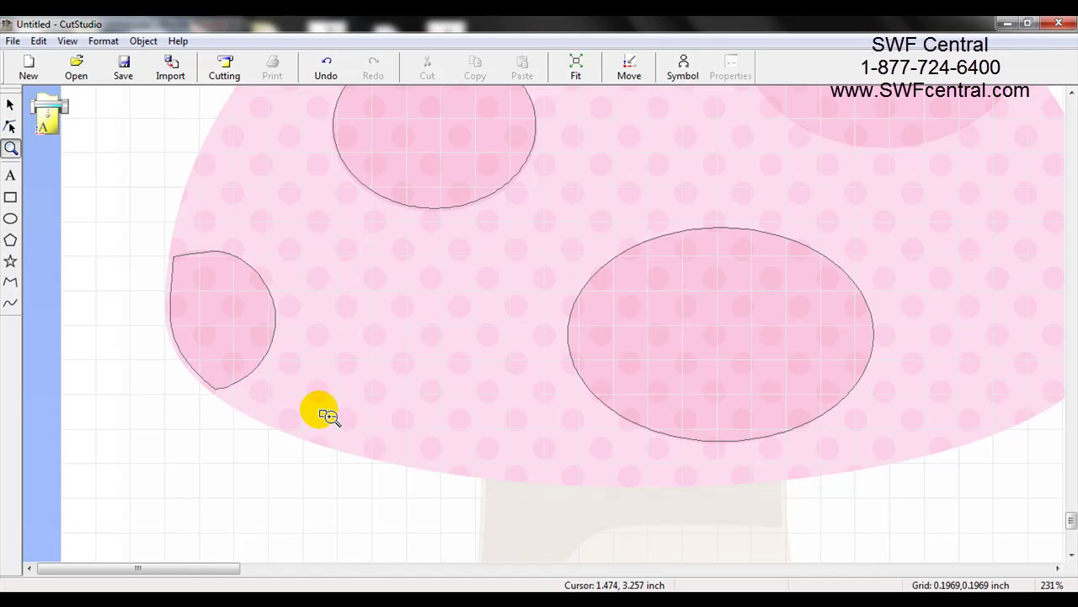
click(11, 308)
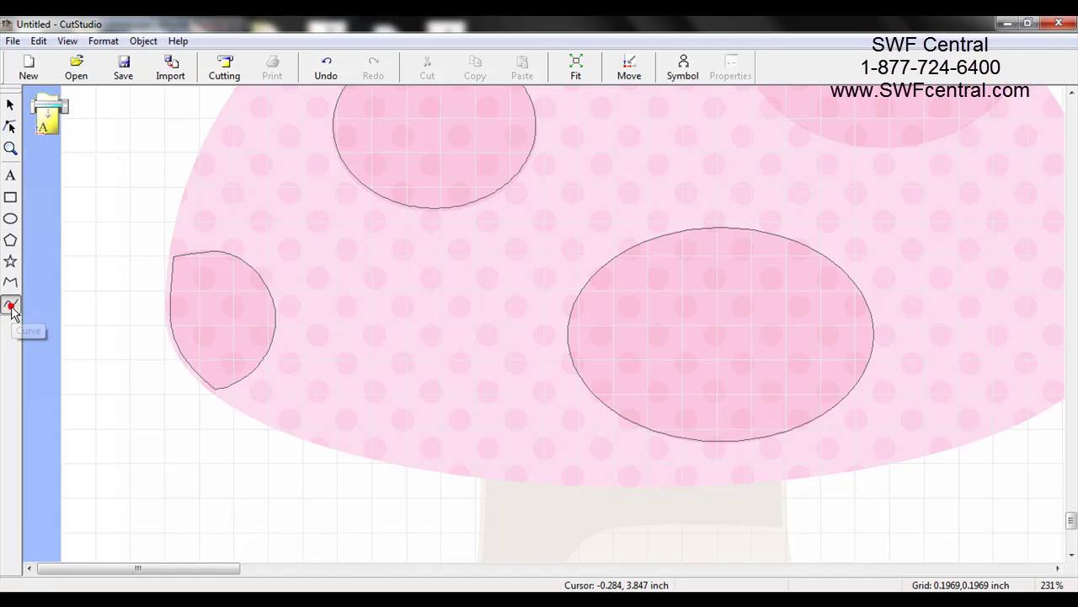
click(481, 478)
double_click(413, 469)
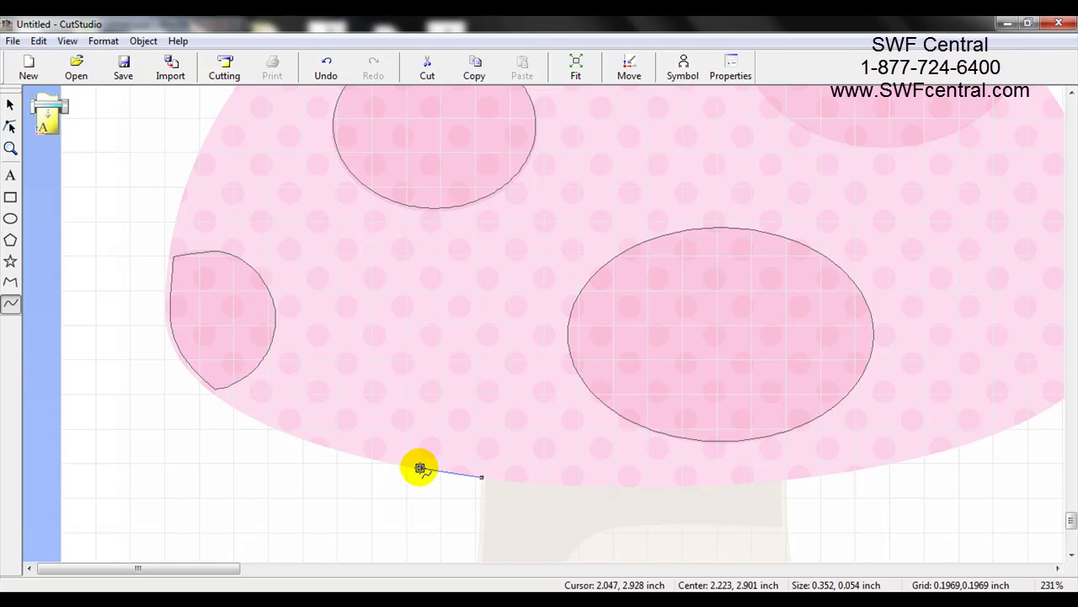
click(333, 448)
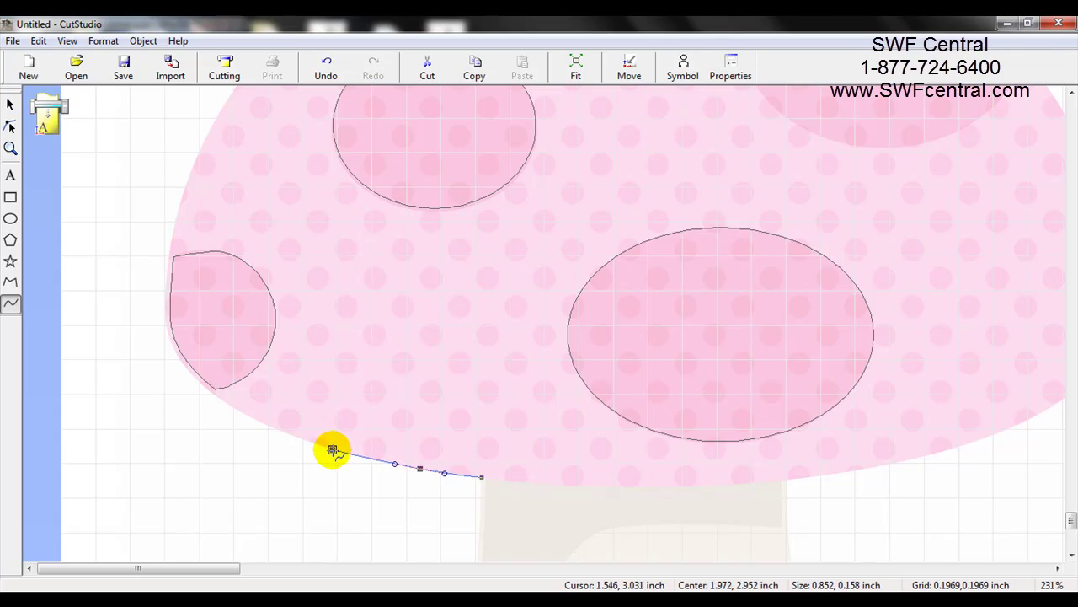
double_click(269, 425)
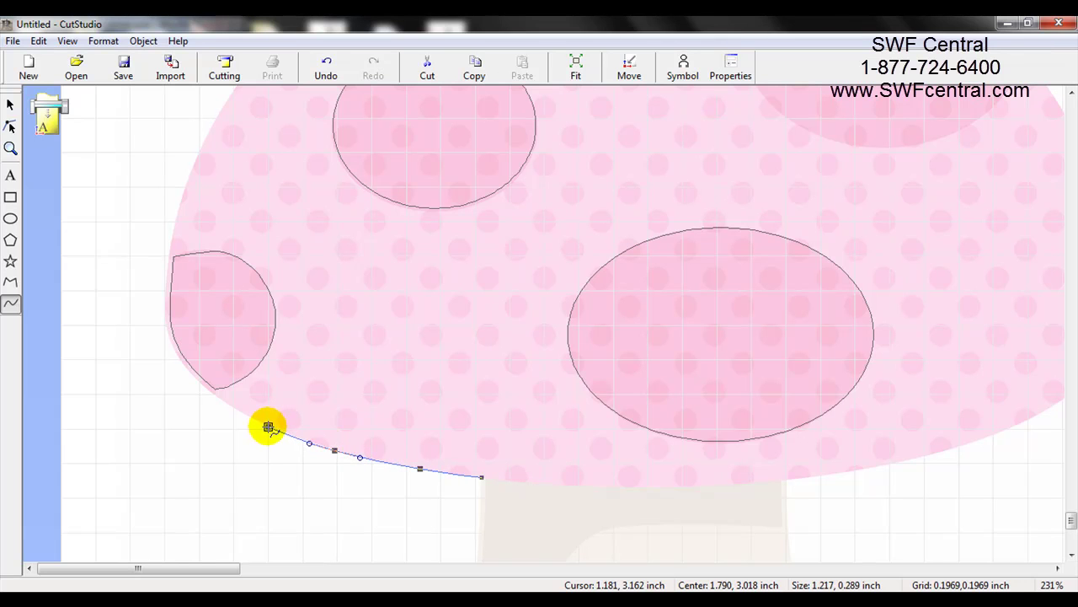
double_click(208, 394)
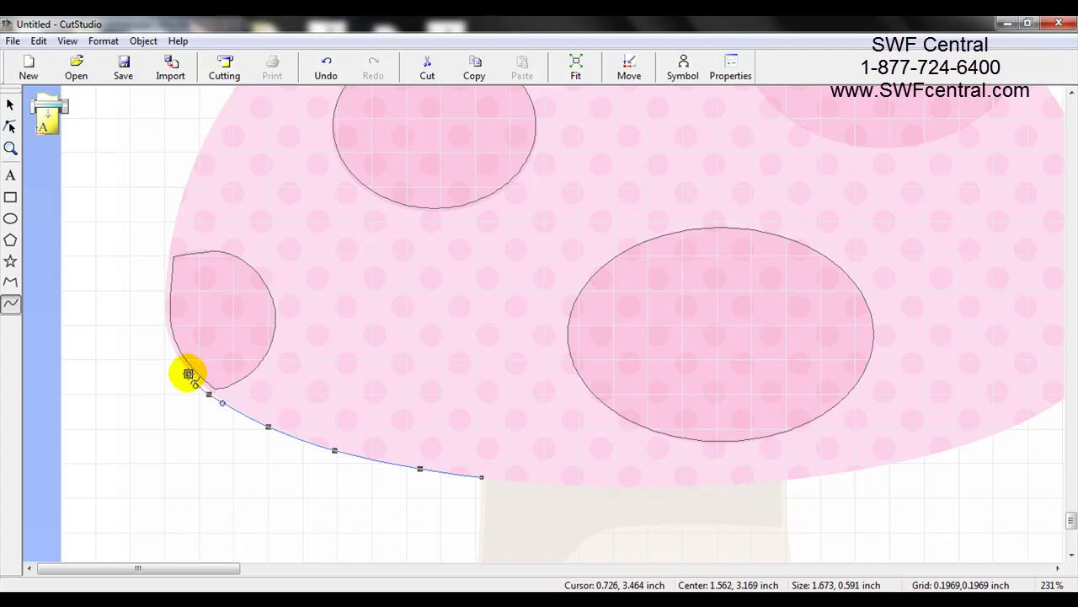
click(179, 362)
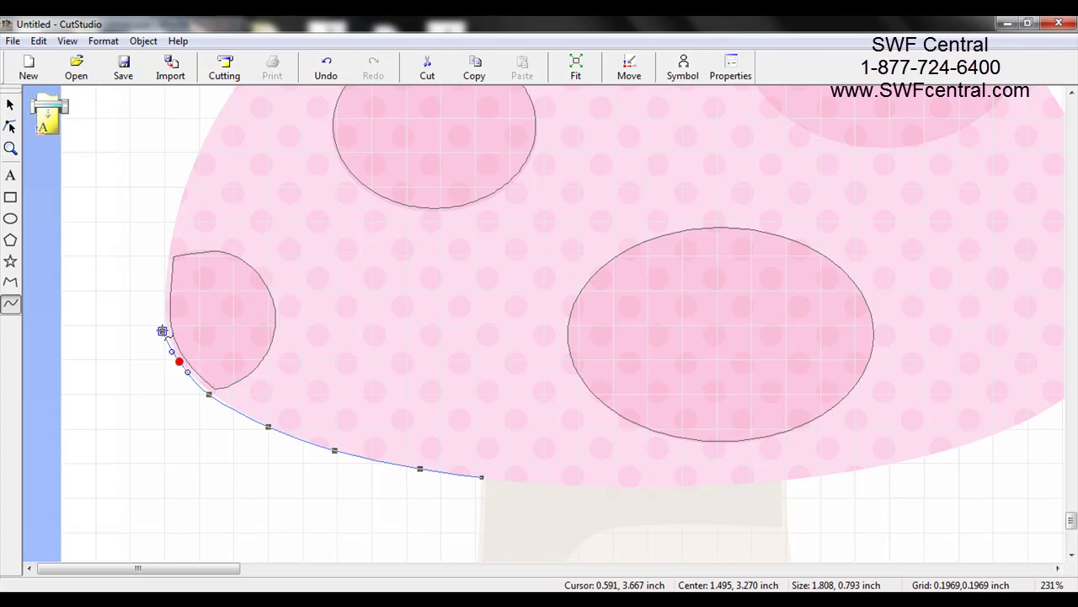
click(165, 330)
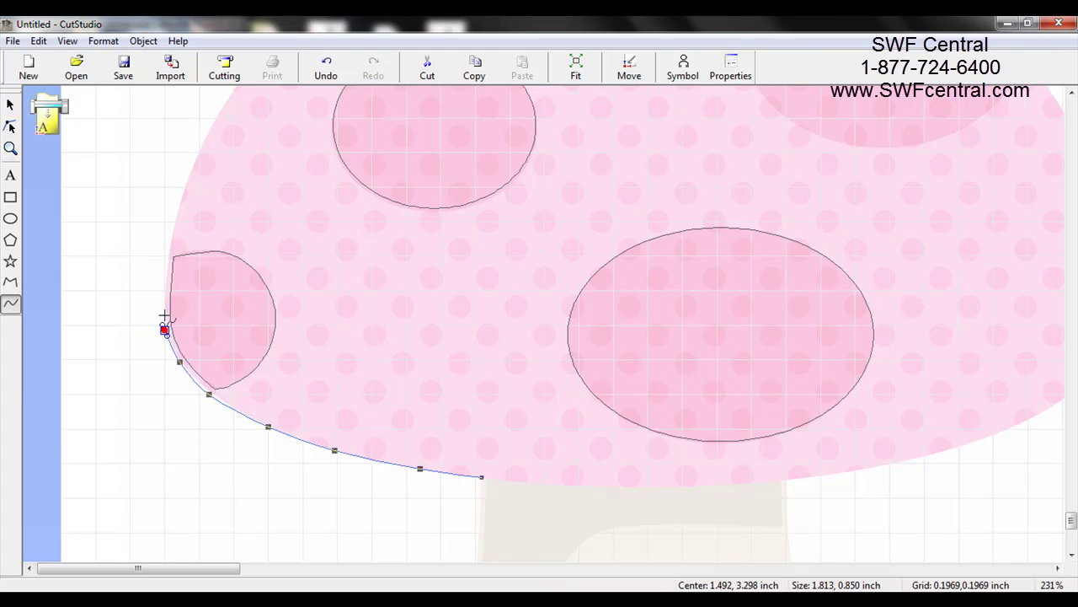
Step: Continue the cap outline curve up the cap's left side, past the partial spot, to the upper-left shoulder
click(167, 265)
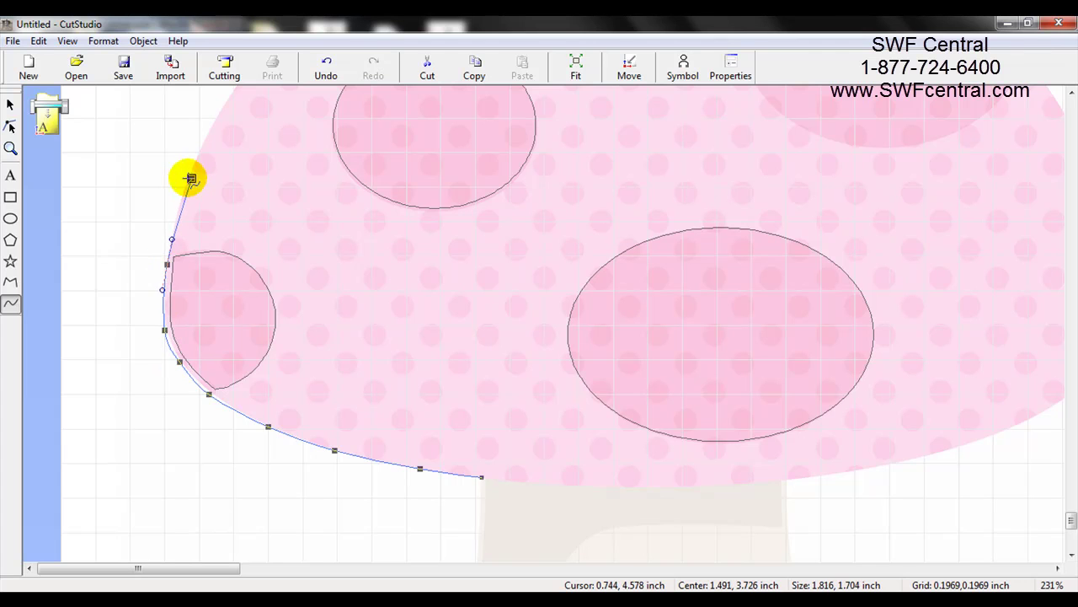
click(186, 186)
mouse_move(211, 150)
mouse_down()
mouse_move(219, 108)
mouse_move(206, 142)
mouse_up()
click(204, 141)
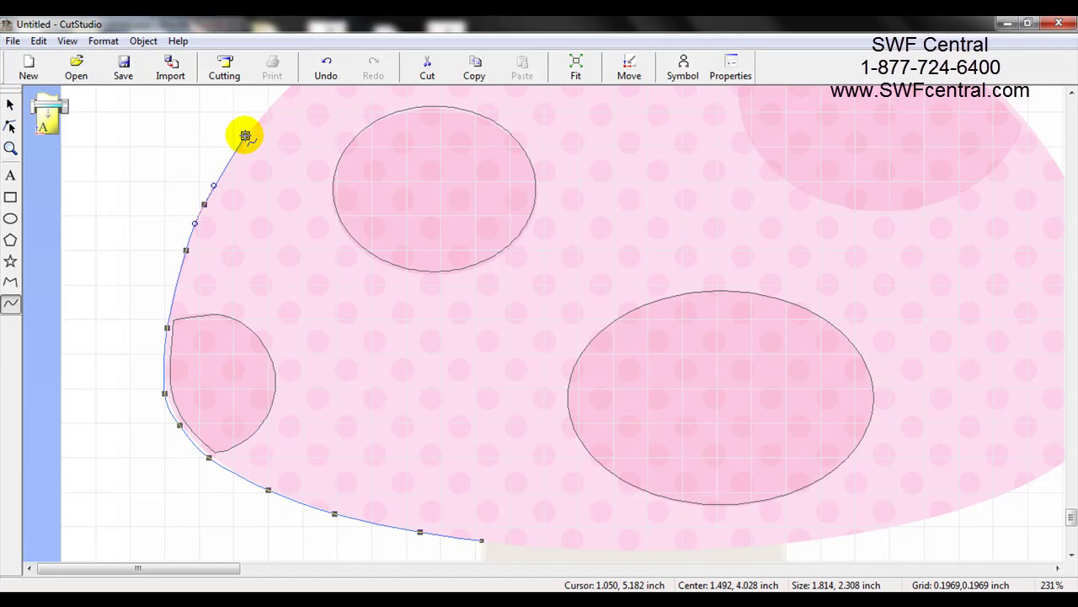
click(245, 137)
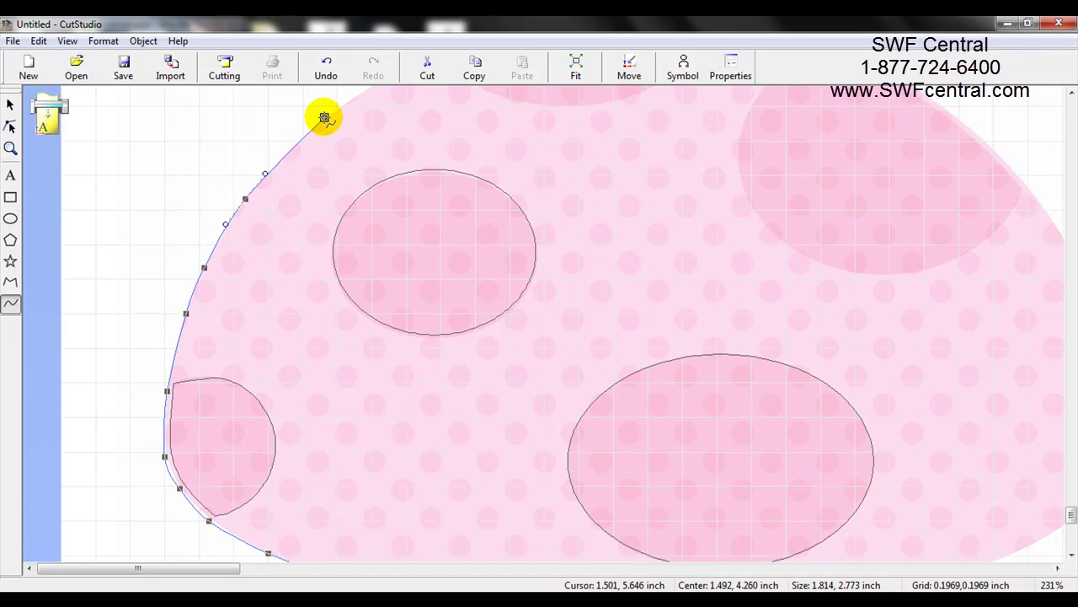
click(320, 122)
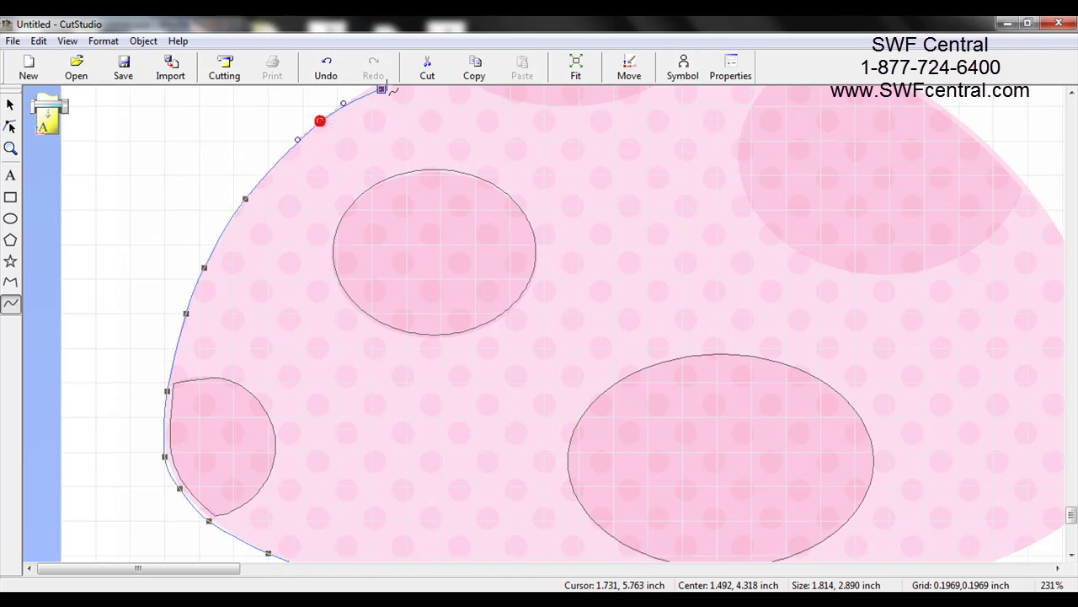
Step: Extend the cap outline curve over the top of the cap and down to the large upper-right spot's outer edge
click(439, 162)
click(547, 133)
click(649, 122)
click(762, 139)
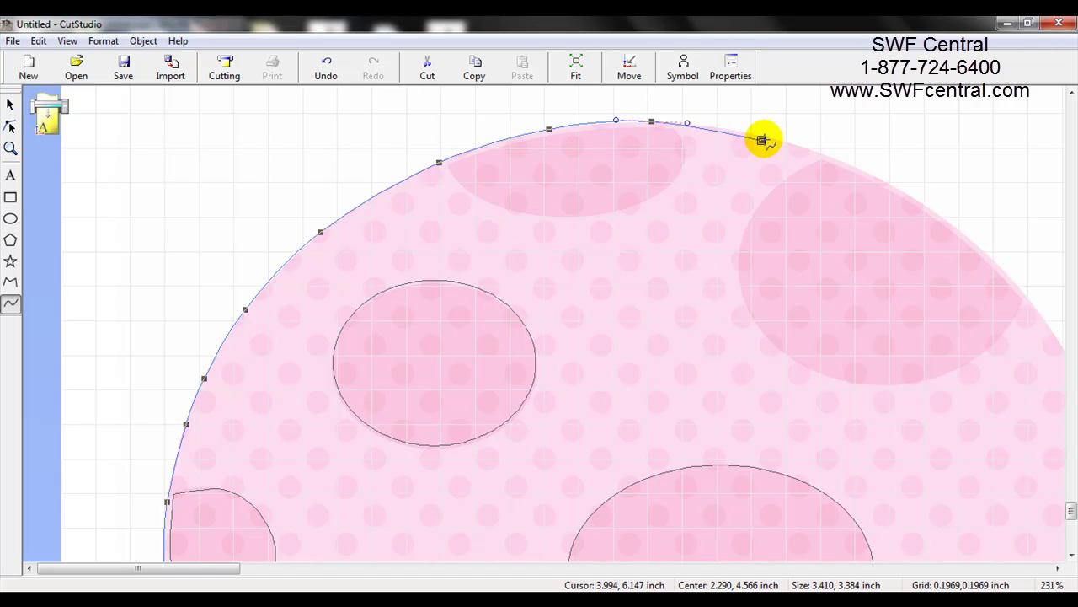
click(765, 137)
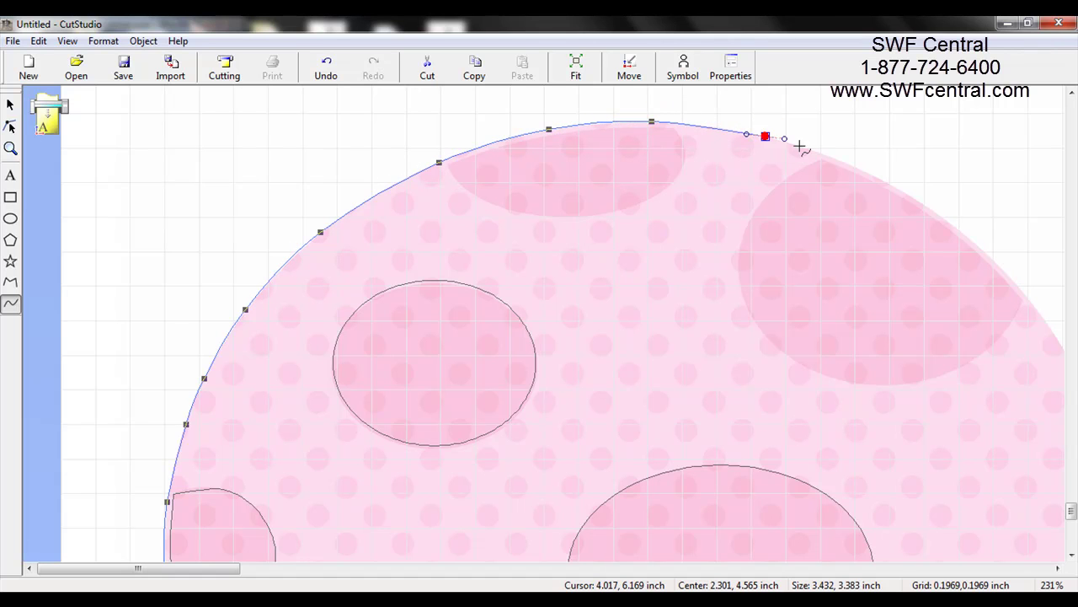
click(873, 174)
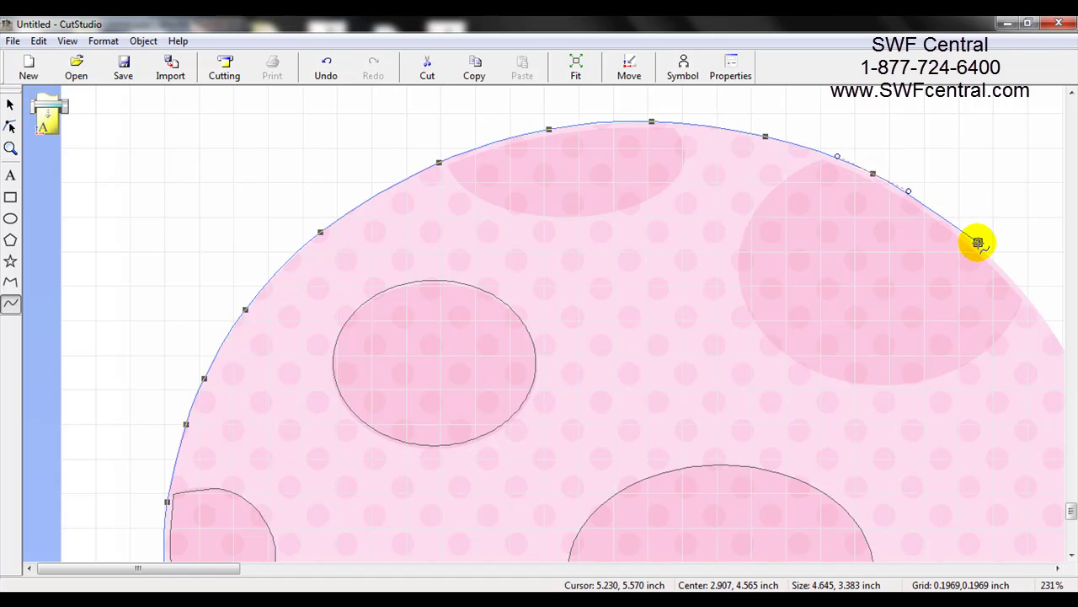
click(978, 242)
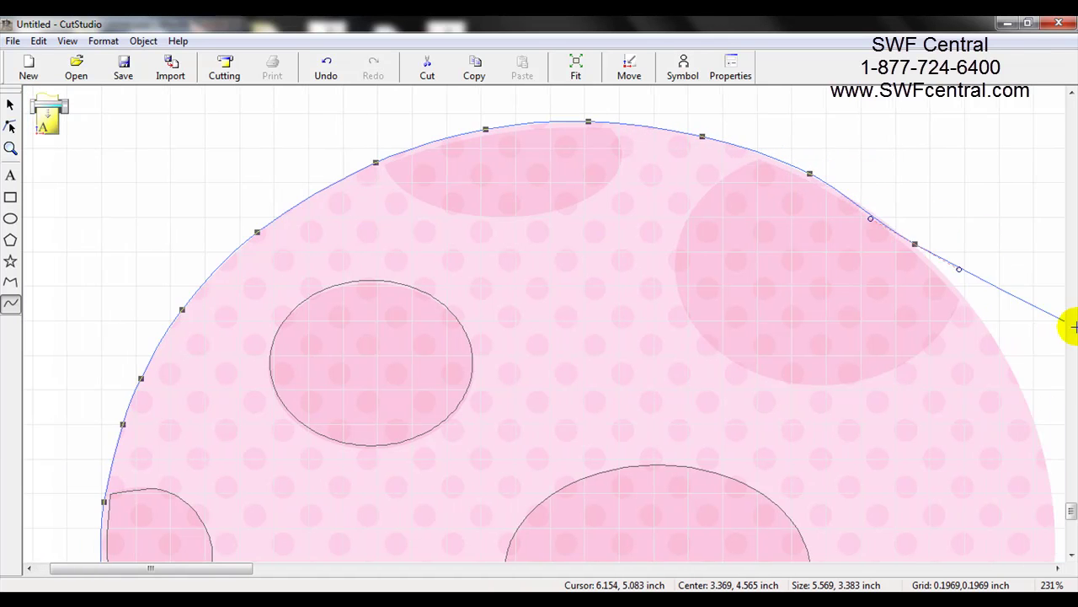
Step: Continue the cap outline curve down the cap's right side and around its rounded lower-right corner
click(990, 331)
click(1030, 409)
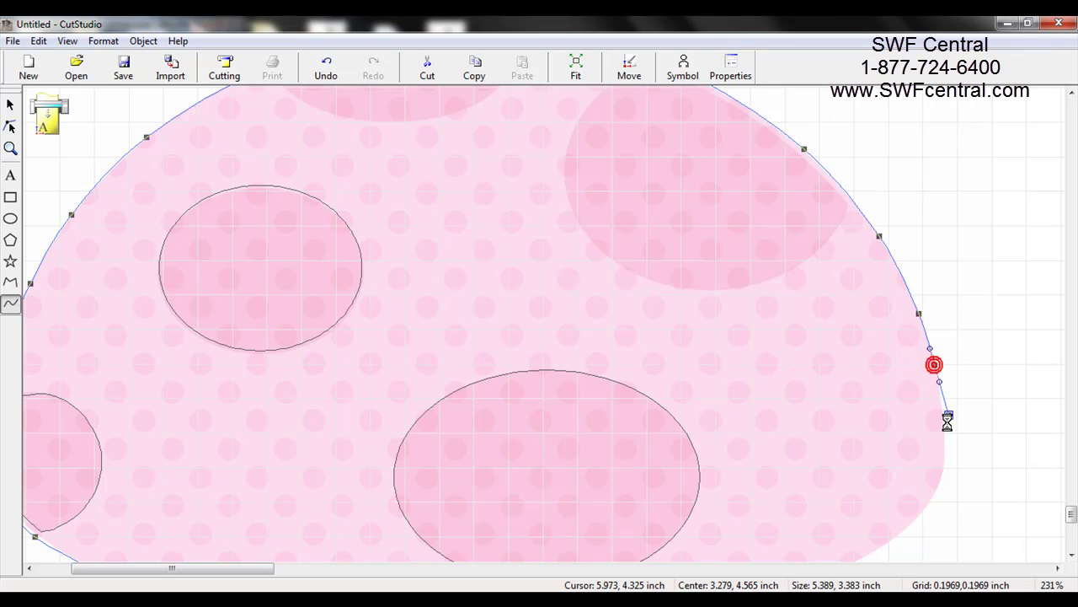
click(945, 426)
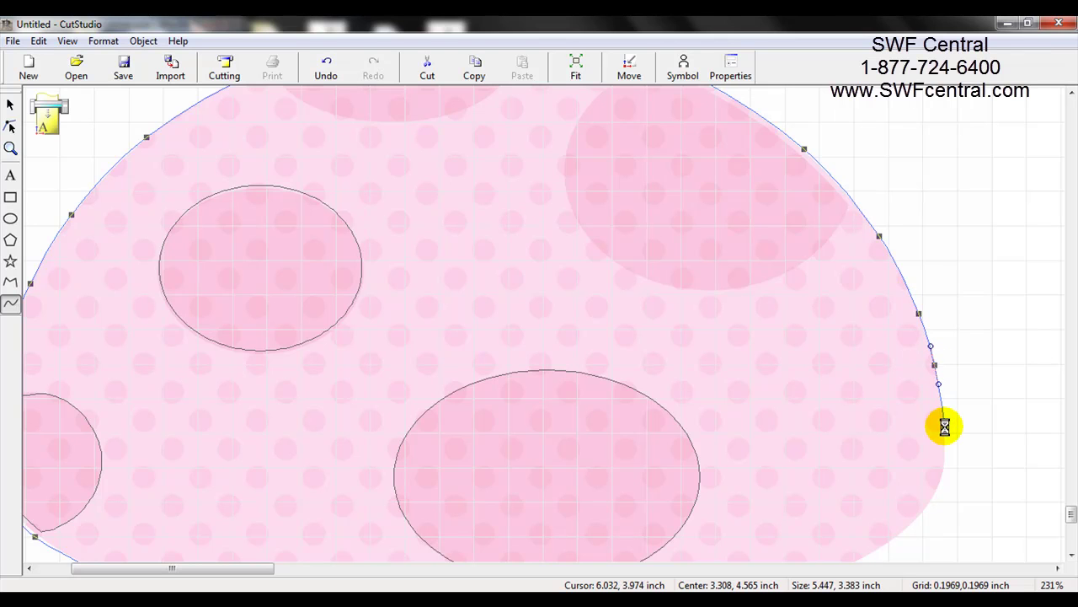
click(942, 472)
click(935, 492)
click(913, 526)
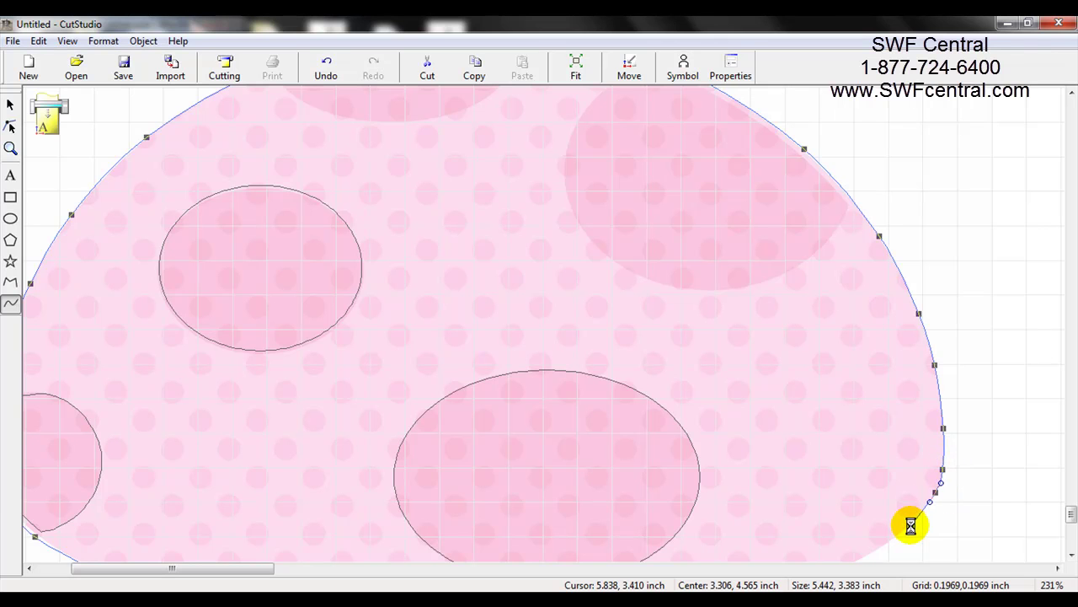
Step: Trace the cap's lower-right edge with the outline curve toward the stem's right side
scroll(910, 525, down, 2)
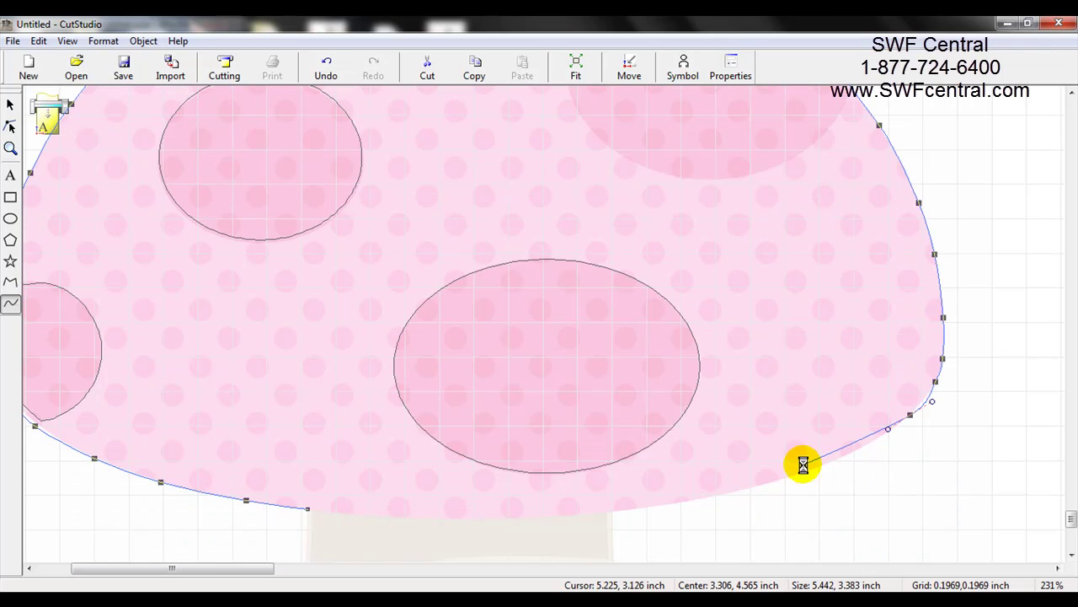
click(856, 450)
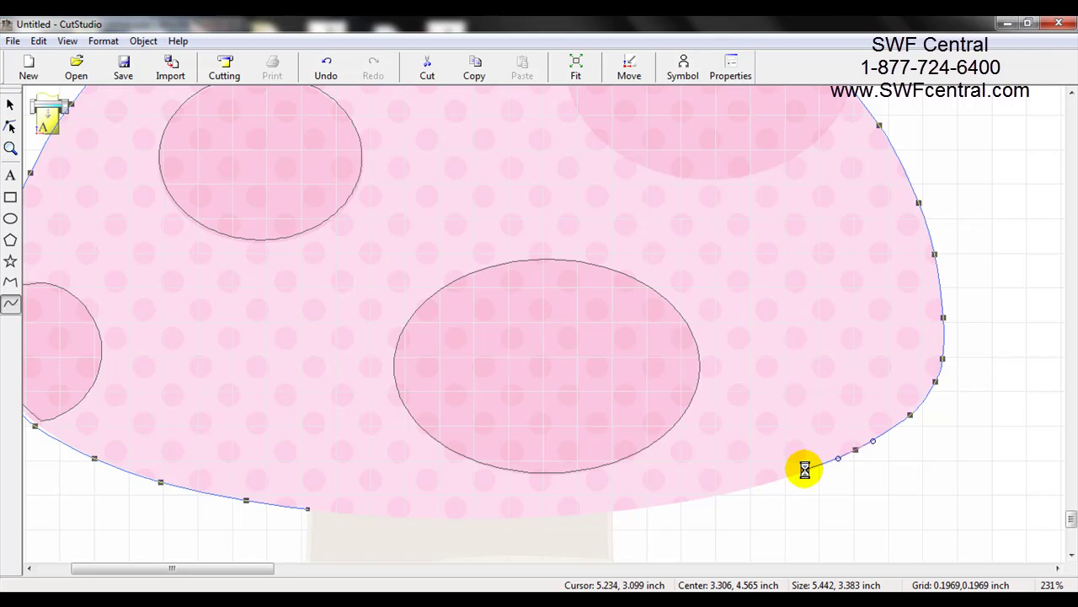
click(804, 470)
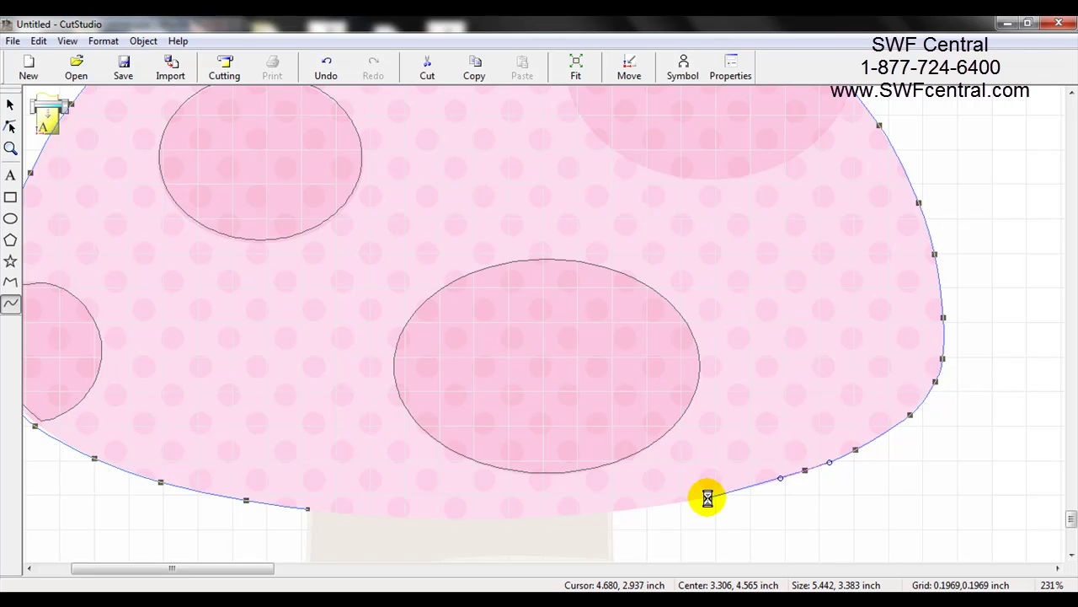
click(748, 487)
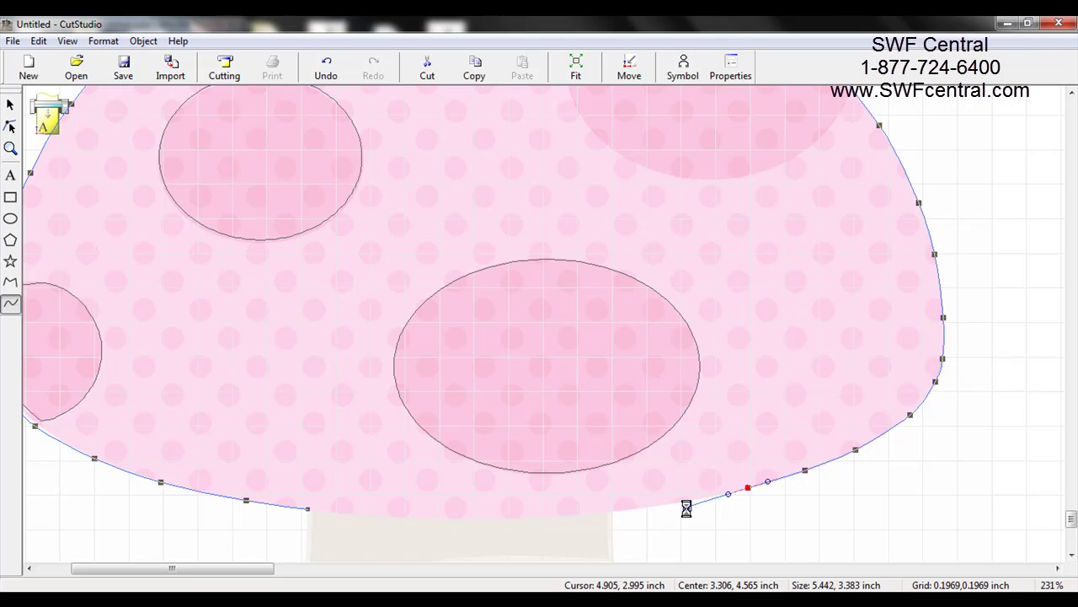
click(664, 503)
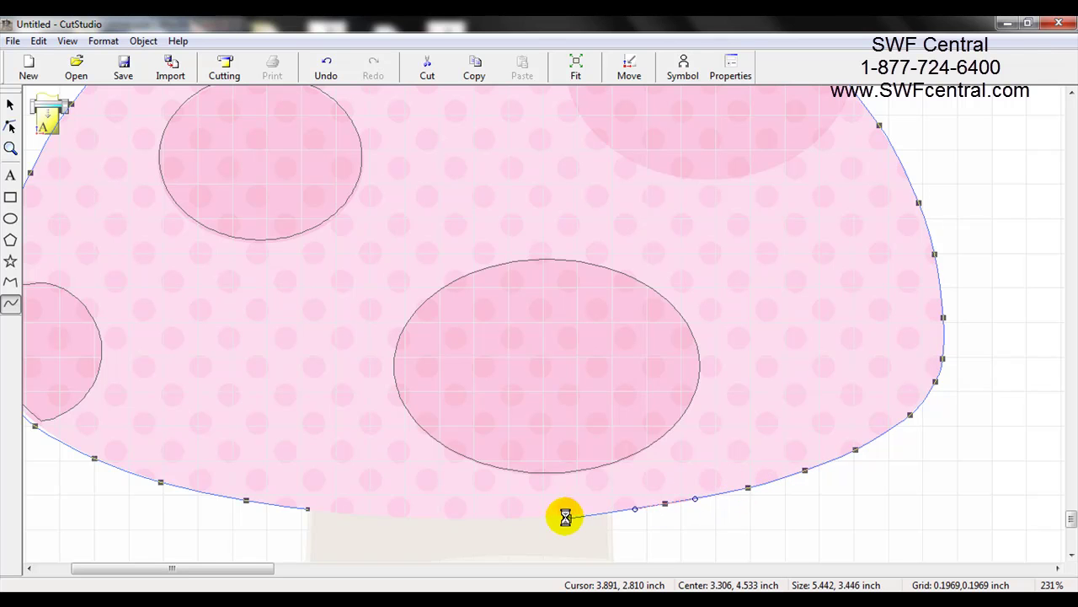
Step: Carry the cap curve across the stem's top, close it at its start, about 5.44 by 3.44 inches overall, and deselect it
click(564, 515)
click(462, 518)
click(367, 516)
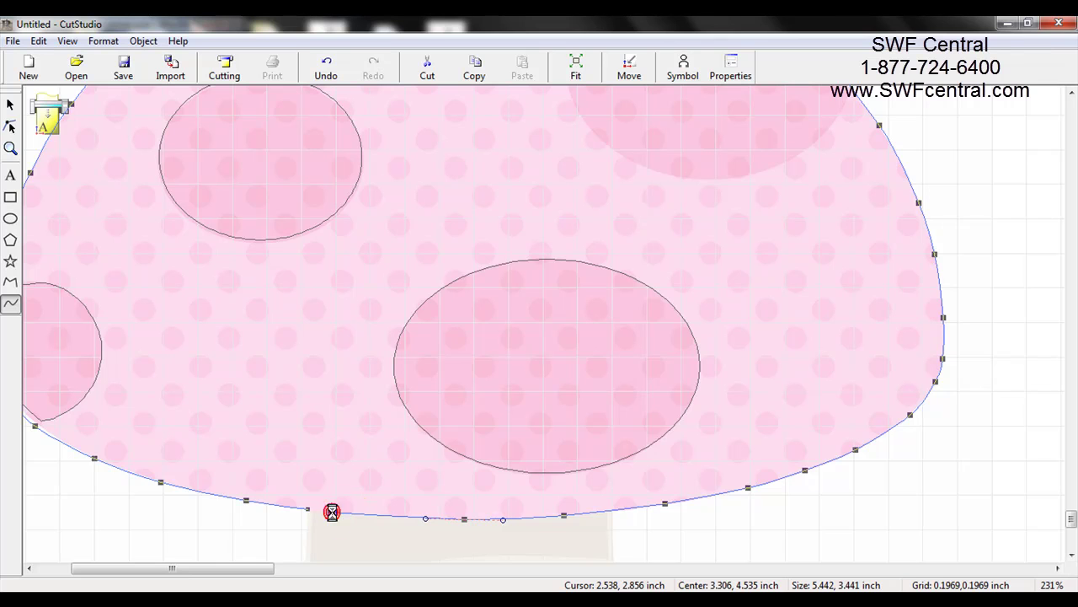
click(332, 512)
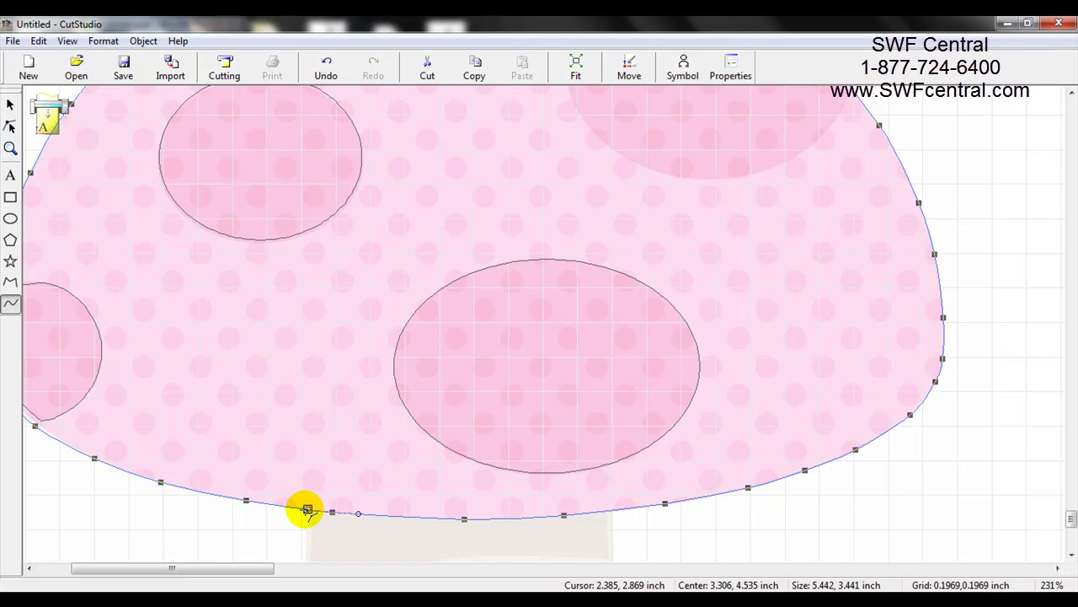
double_click(308, 510)
scroll(547, 498, down, 1)
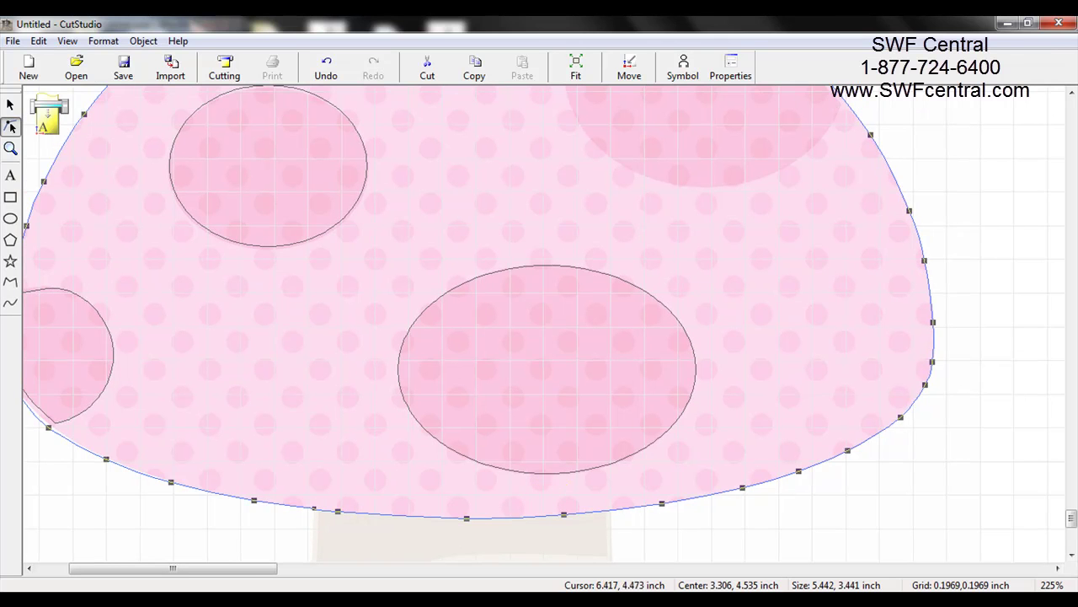
click(10, 105)
click(1030, 119)
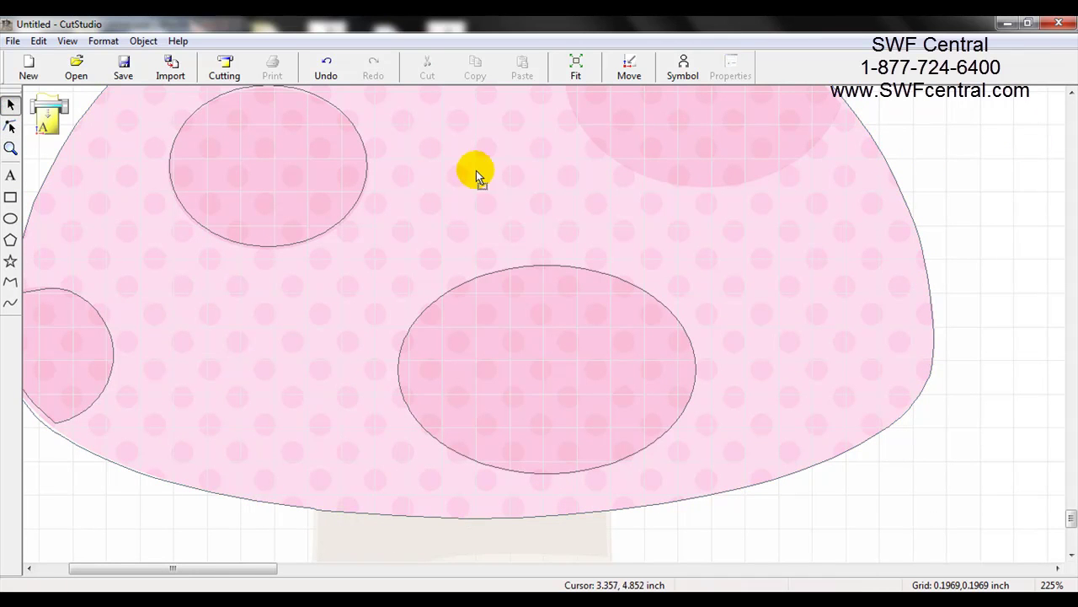
Step: Start a polyline outline of the stem at its upper-left corner under the cap and trace curved segments down its left side
click(576, 74)
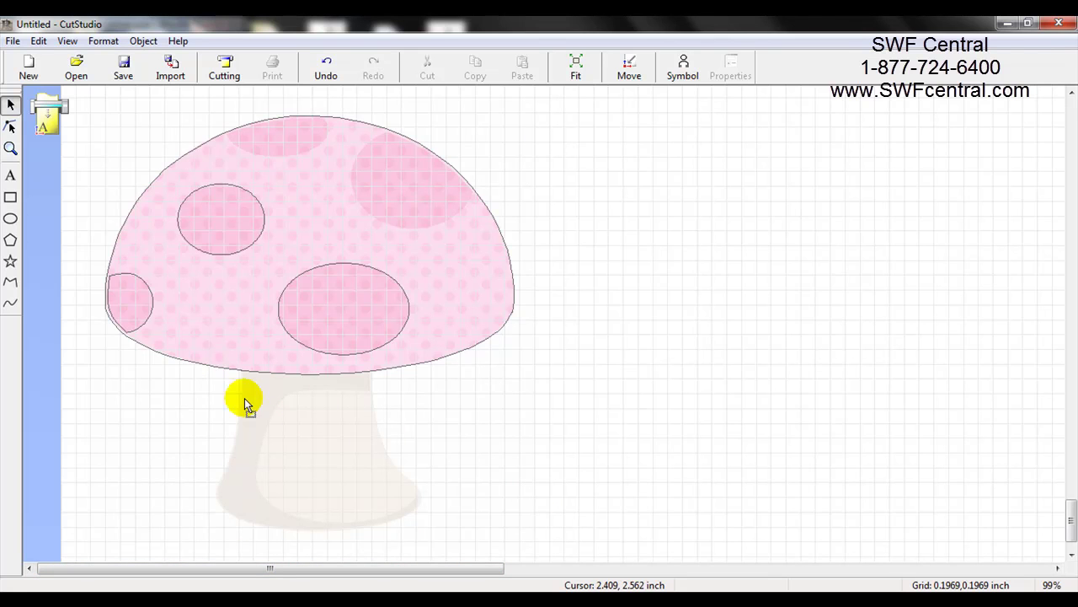
click(368, 419)
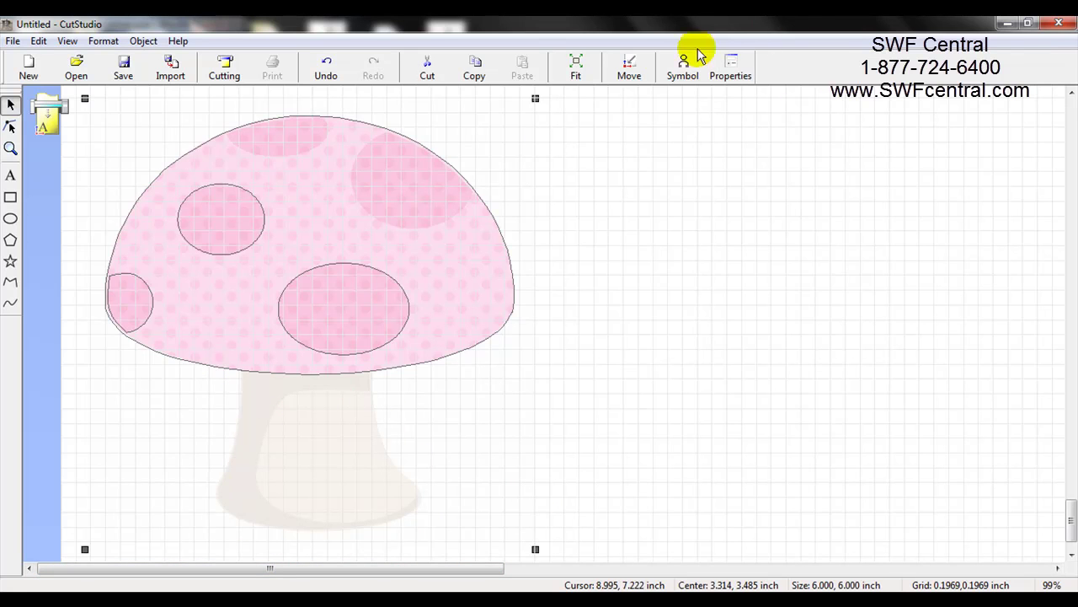
click(13, 284)
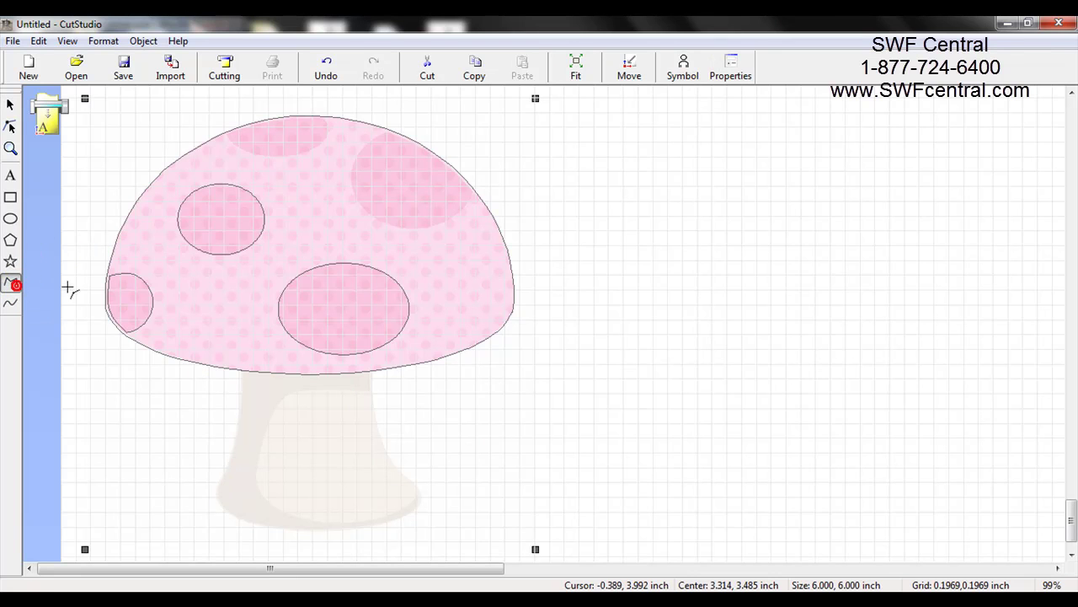
click(10, 149)
drag(174, 351, 287, 511)
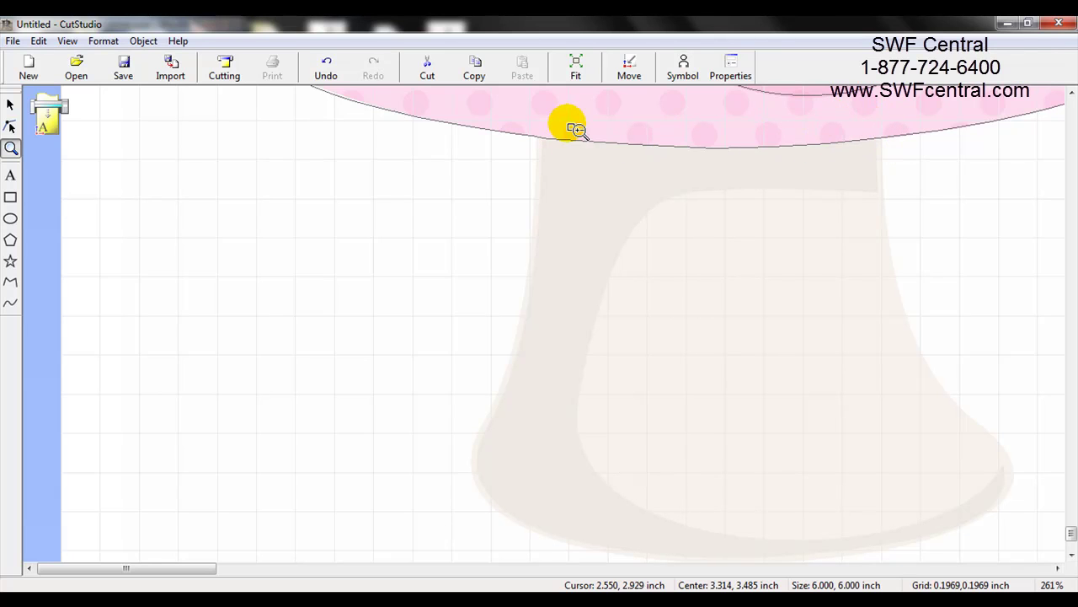
click(10, 286)
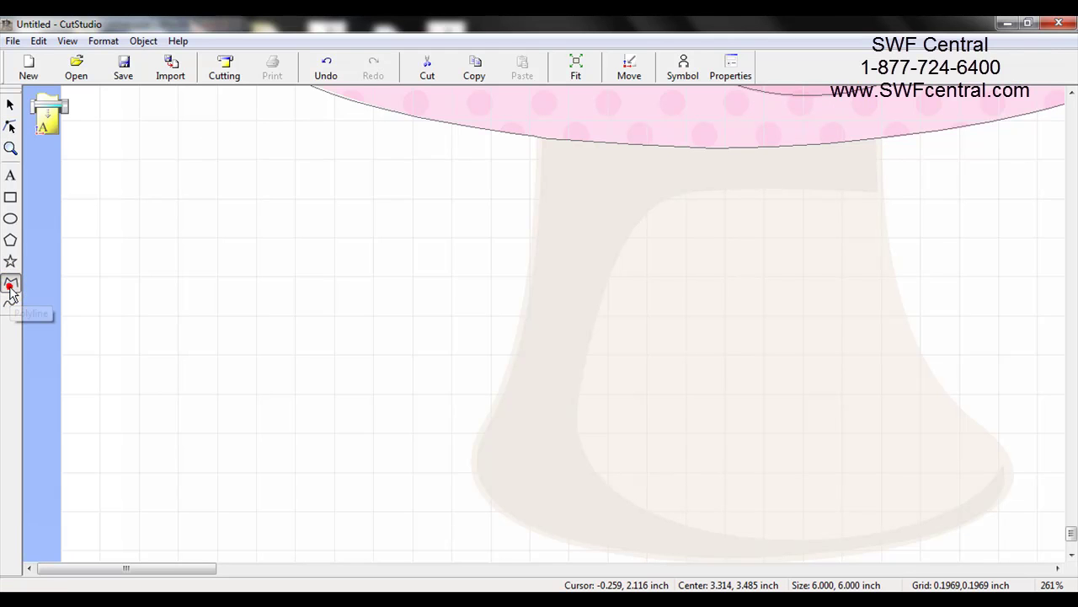
click(536, 135)
drag(536, 135, 534, 202)
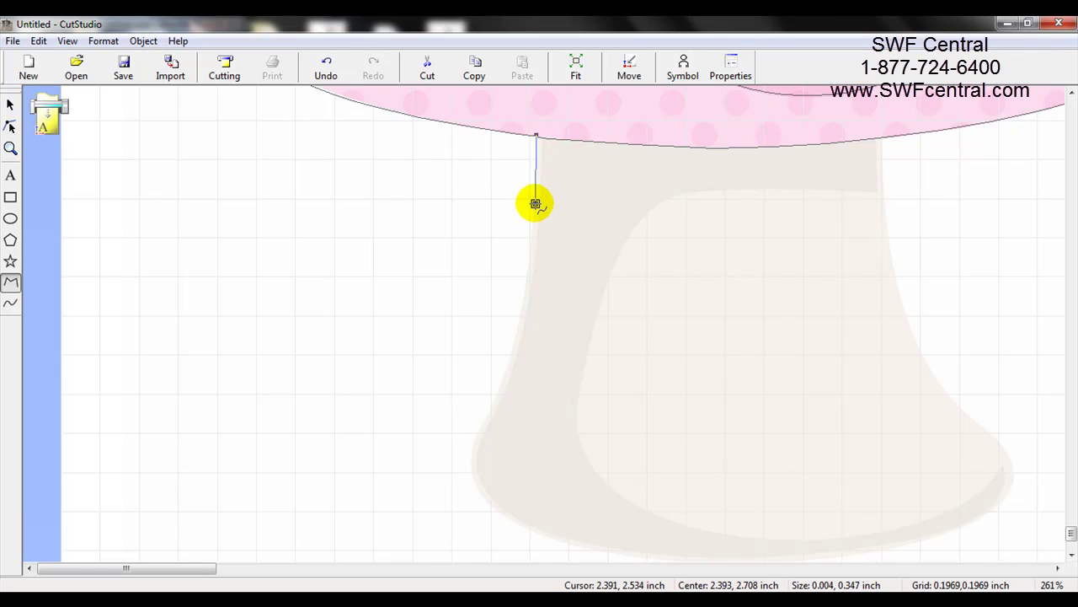
click(534, 205)
click(523, 300)
click(506, 373)
click(480, 427)
click(469, 461)
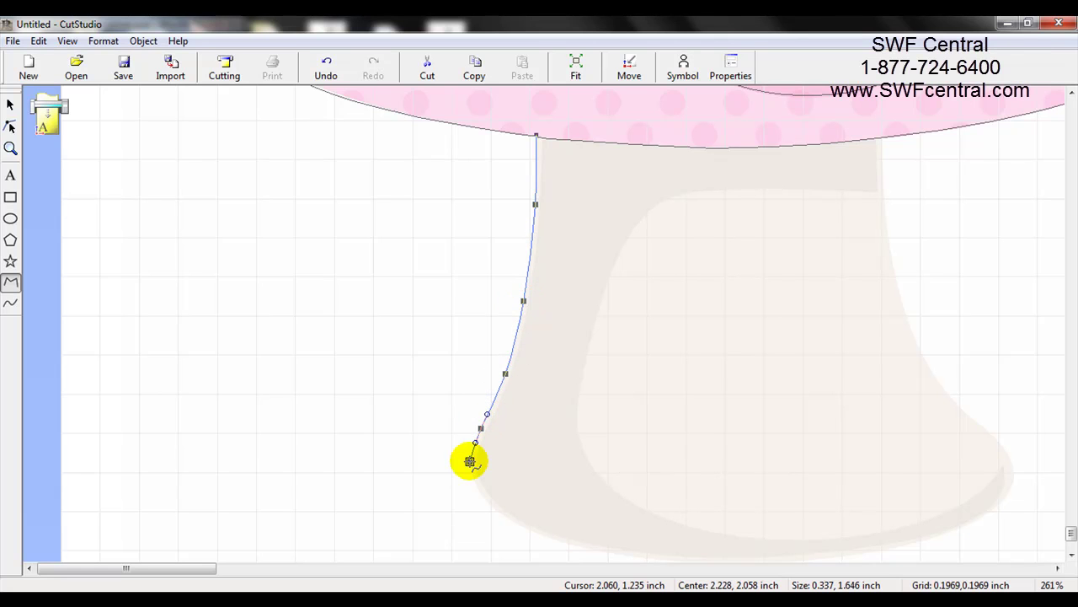
Step: Continue the stem outline around the rounded lower-left corner and onto the left part of the base
click(486, 504)
click(485, 504)
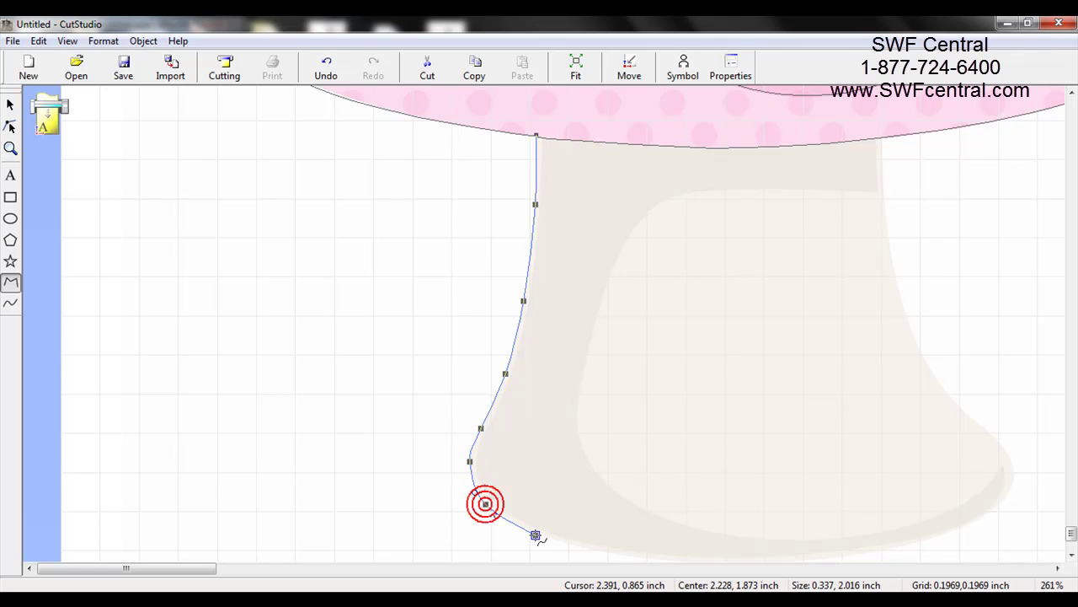
click(541, 535)
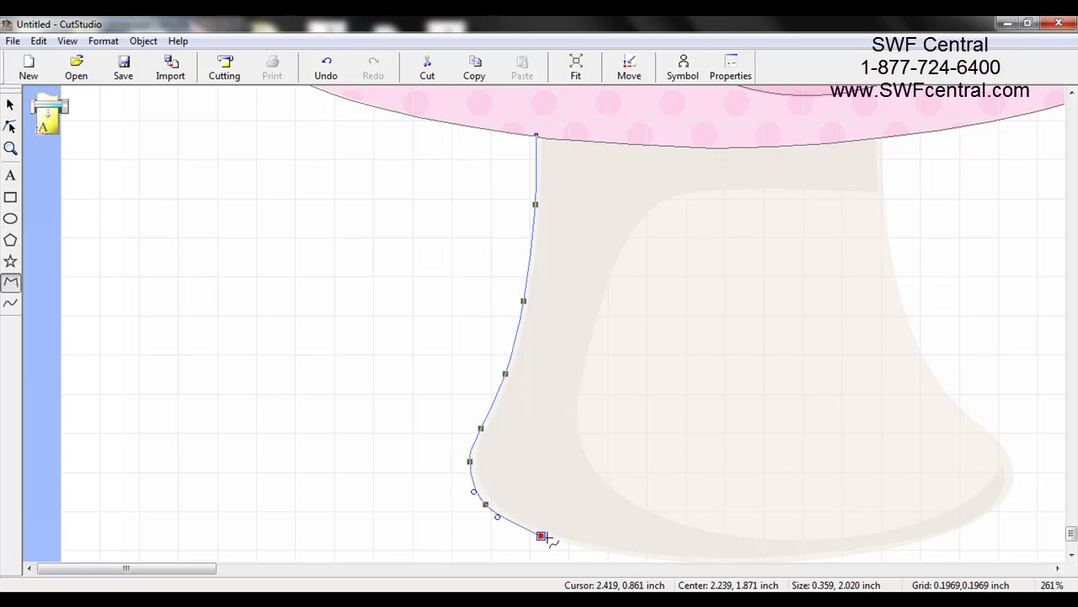
click(600, 551)
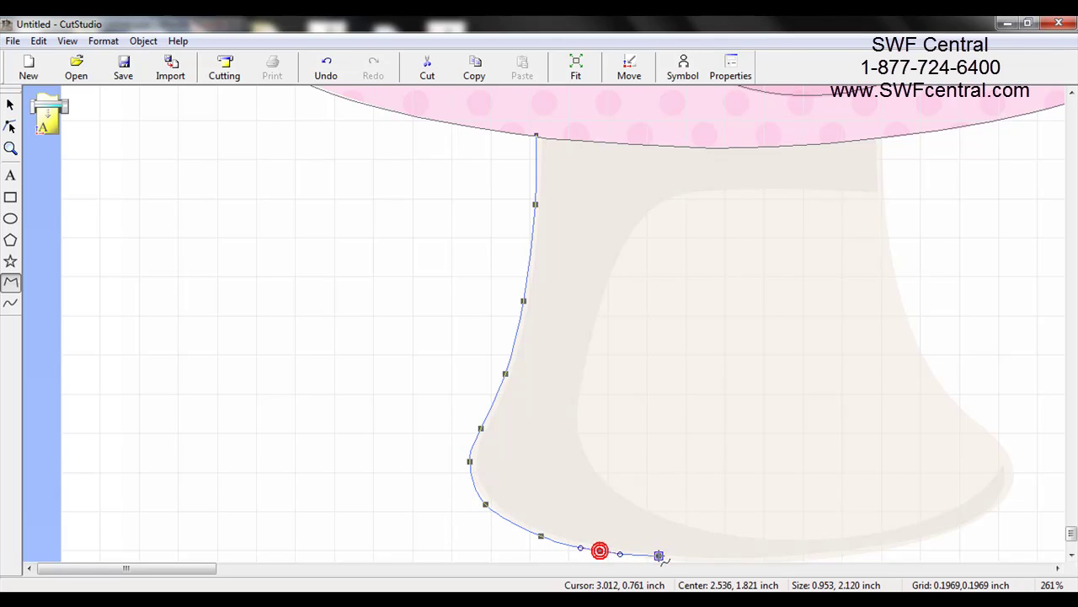
click(664, 556)
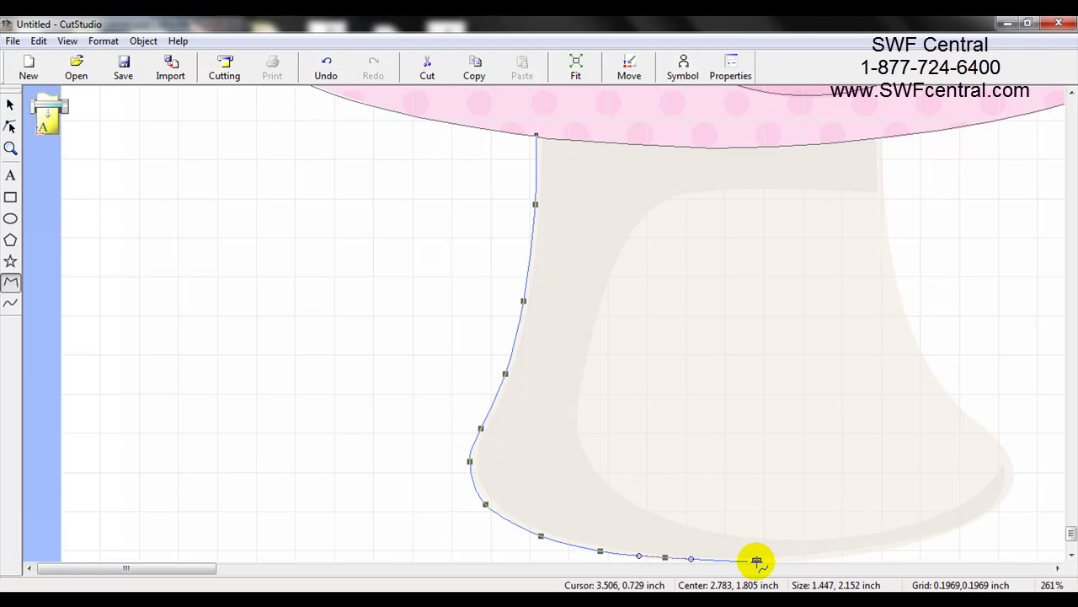
scroll(753, 559, down, 3)
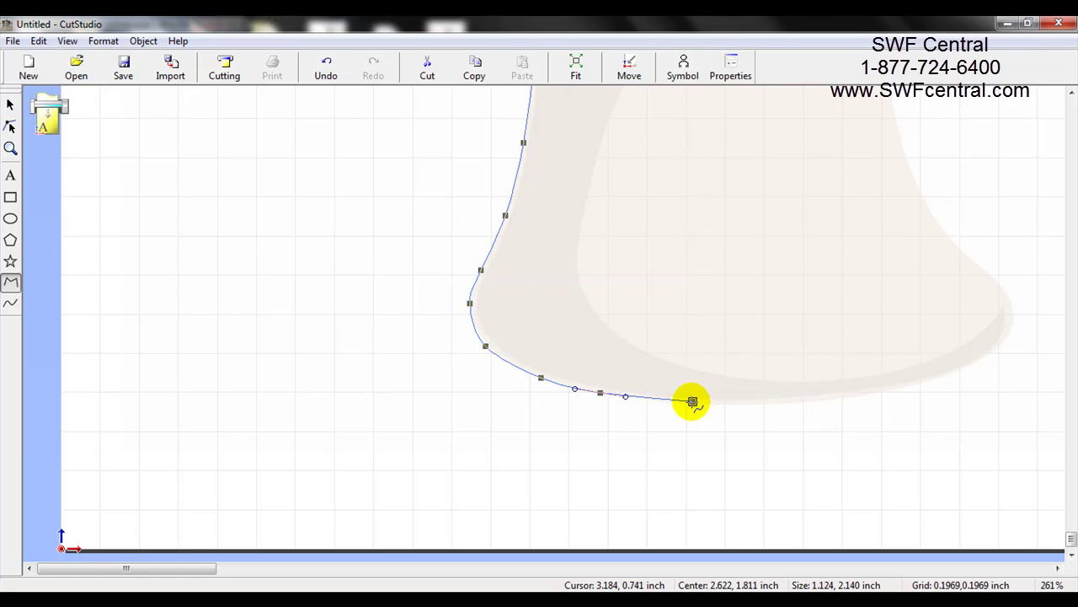
Step: Trace the stem's bottom edge with the outline across to the lower-right corner
click(690, 403)
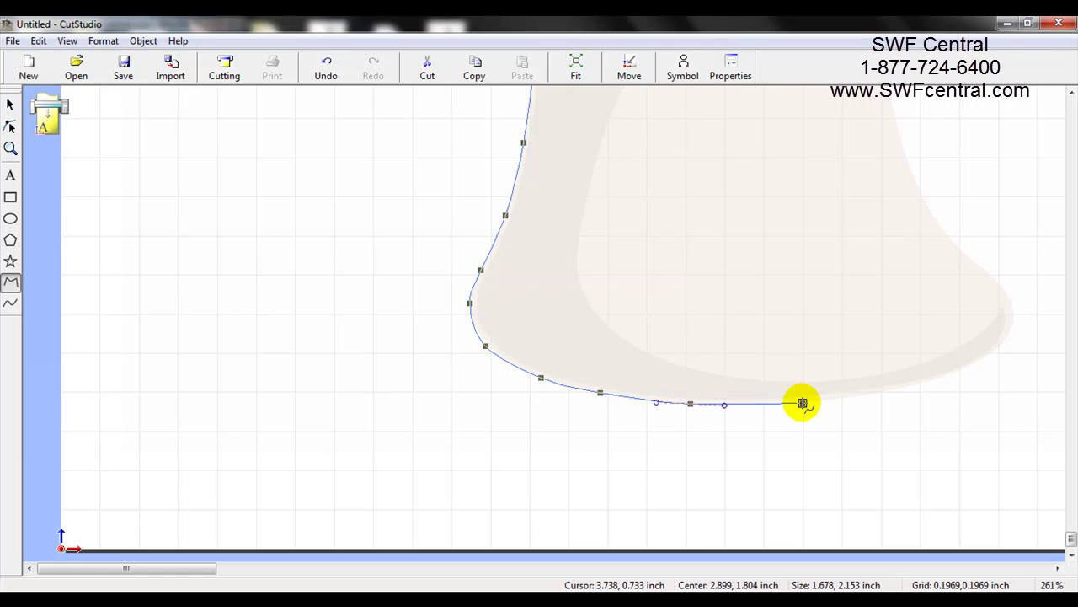
click(804, 403)
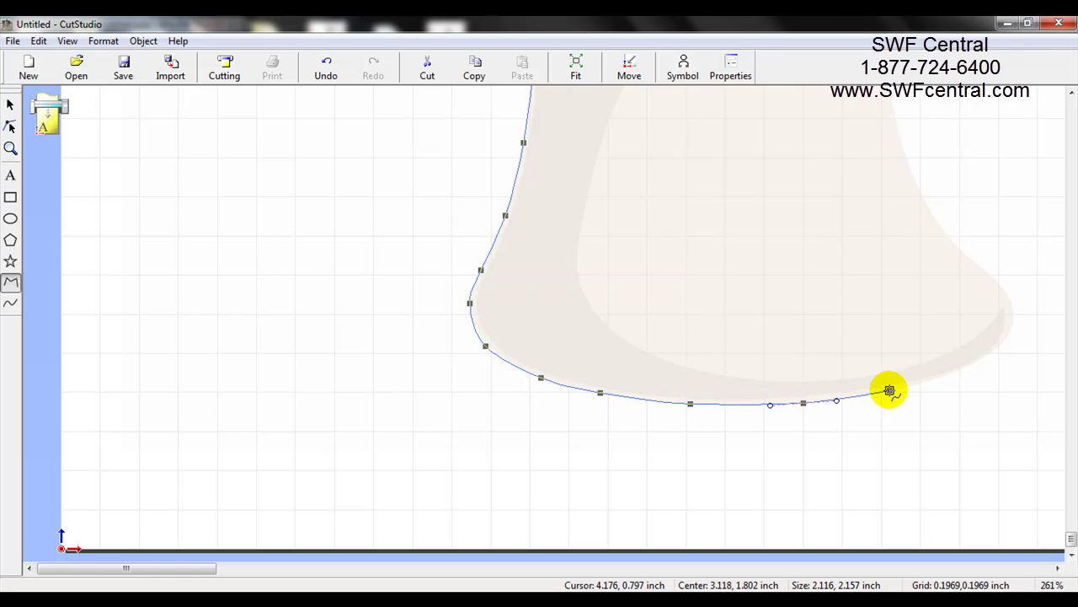
click(894, 390)
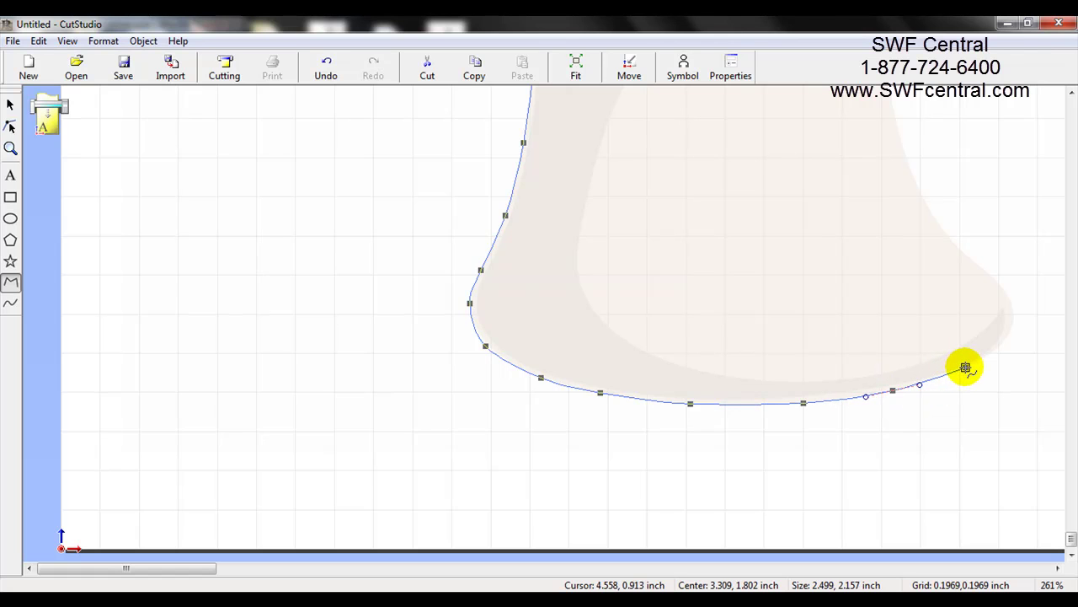
click(967, 367)
click(1005, 340)
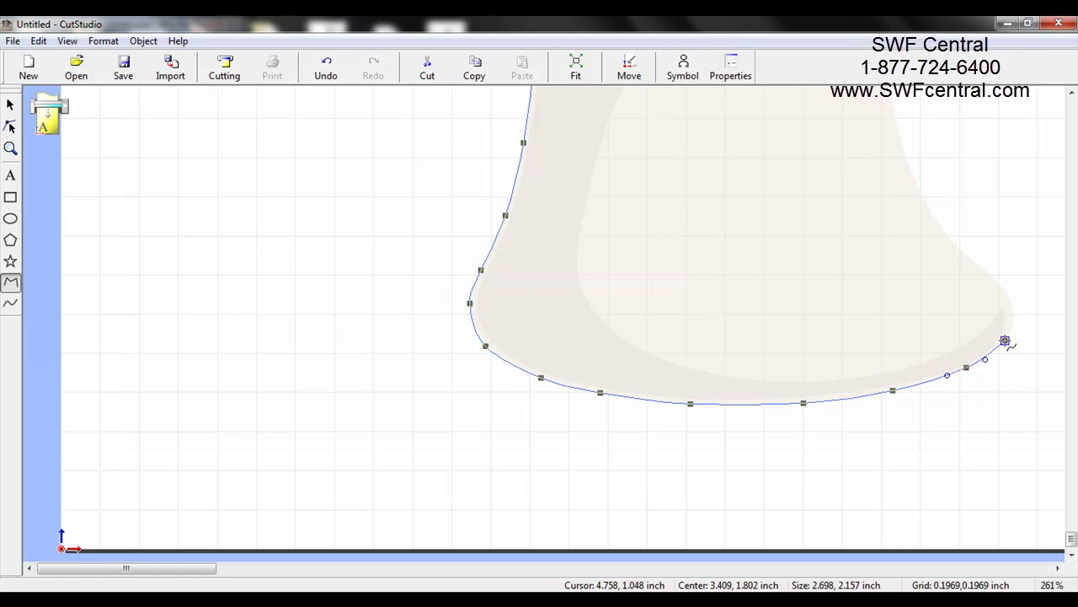
Step: Carry the stem outline around the lower-right corner and up the flared part of the right side
click(1012, 323)
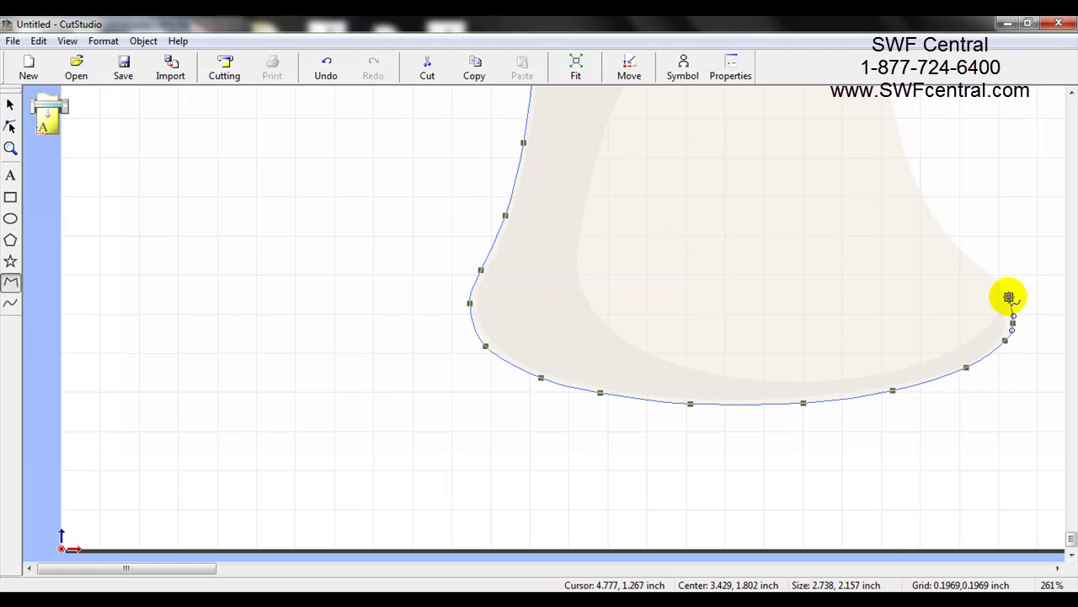
click(1010, 294)
click(988, 271)
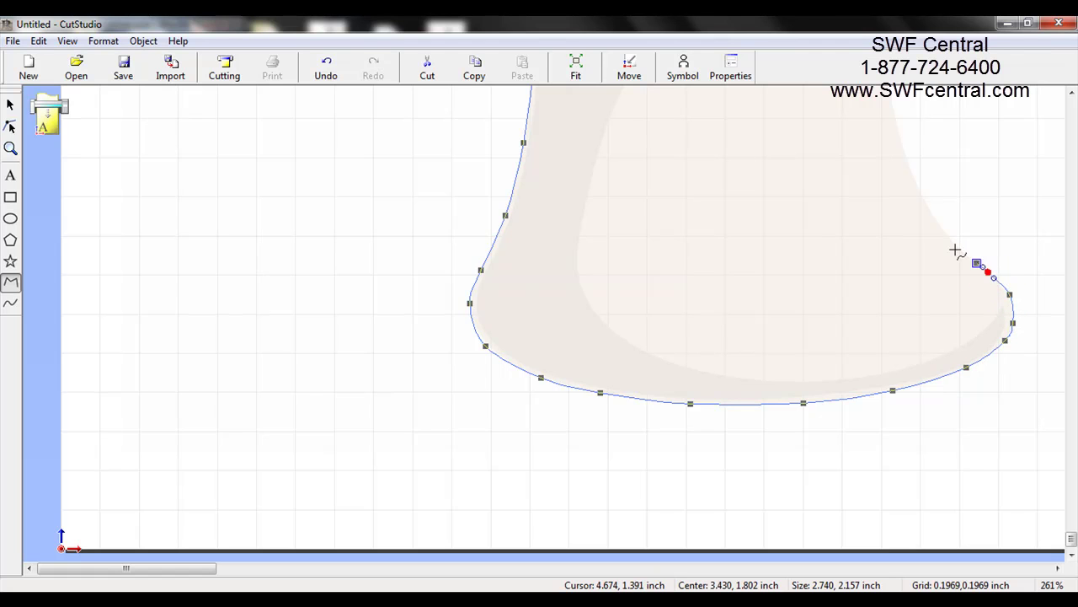
click(951, 241)
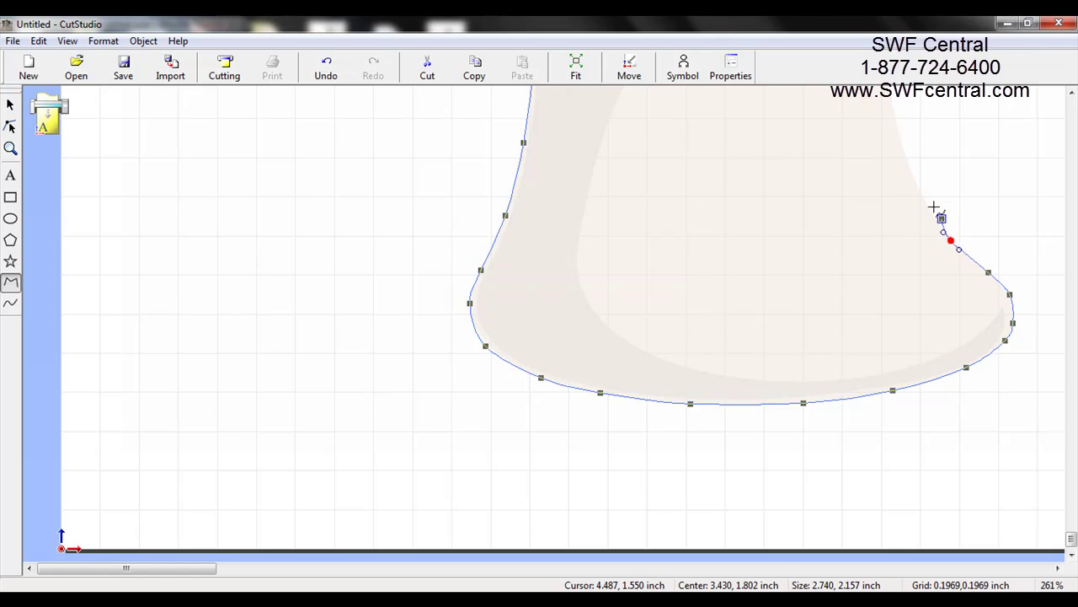
click(927, 205)
click(902, 140)
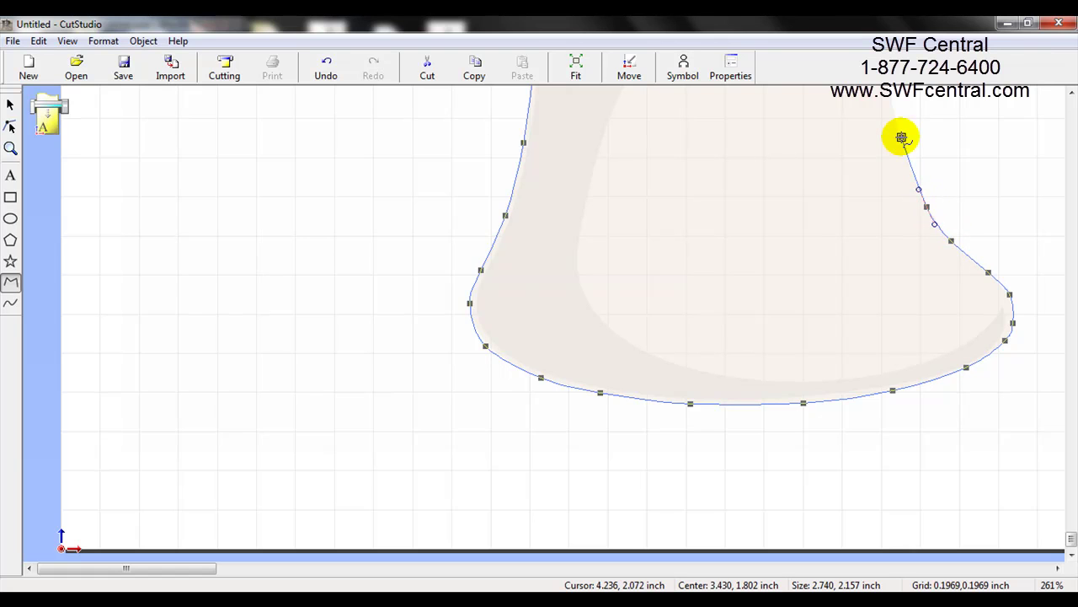
Step: Extend the stem outline up the rest of the right side and place its corner point on the cap's lower edge
scroll(895, 87, up, 3)
click(918, 322)
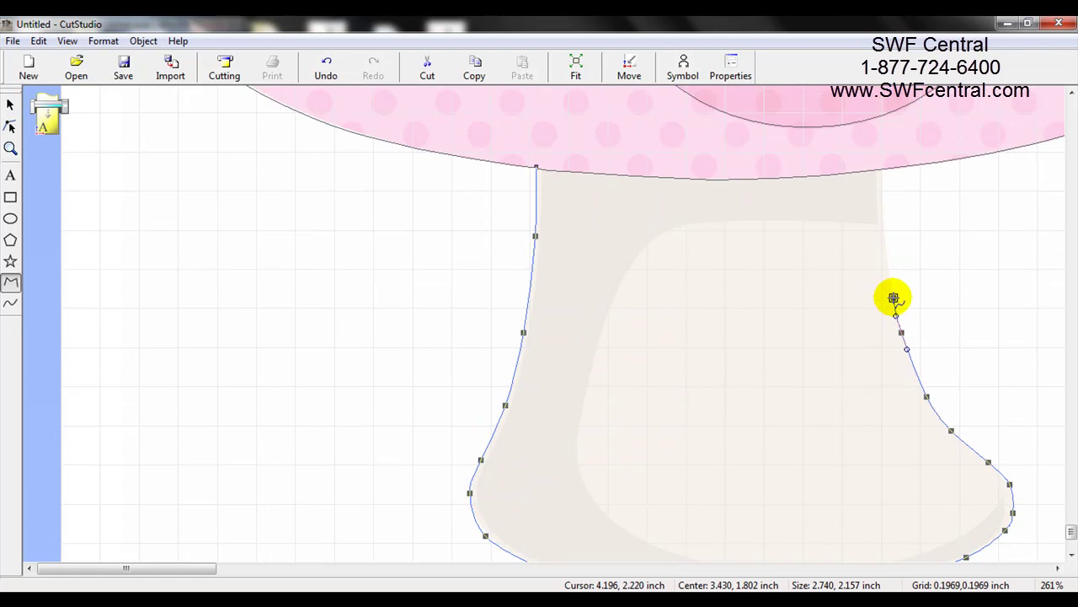
click(894, 298)
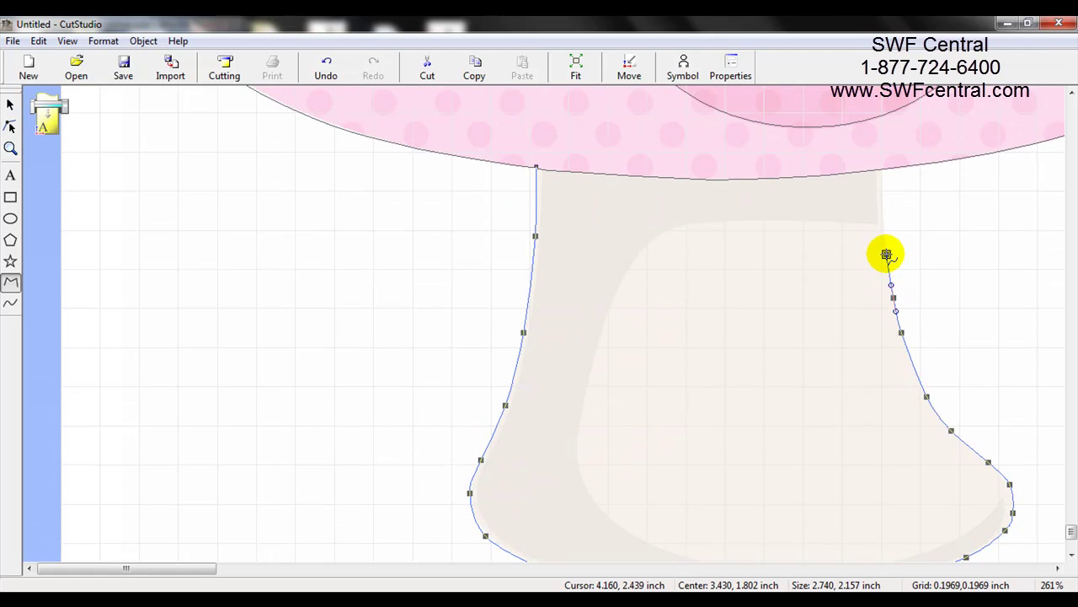
click(886, 253)
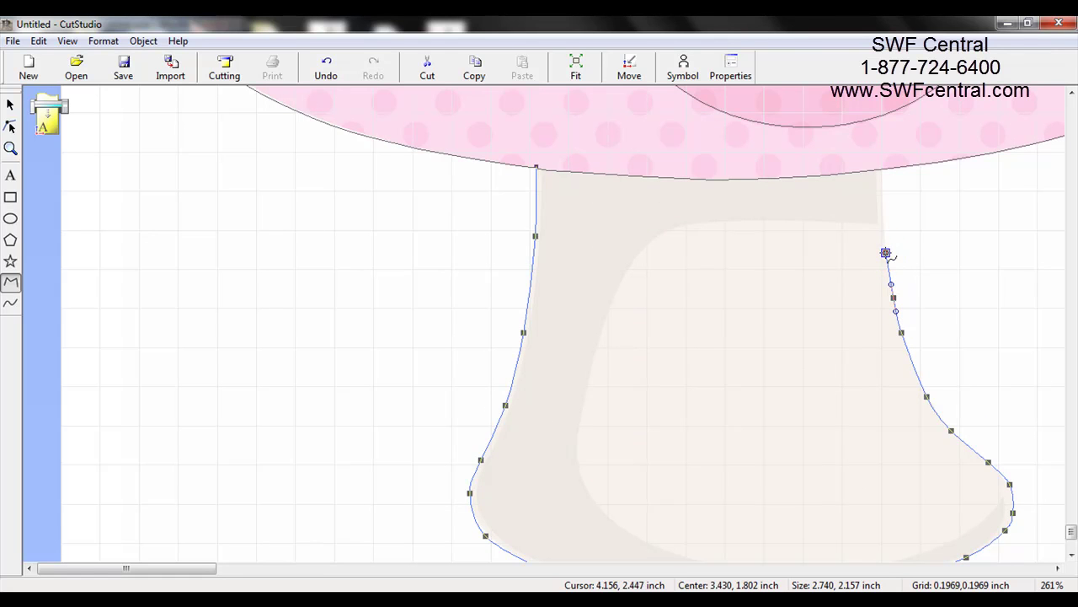
click(883, 212)
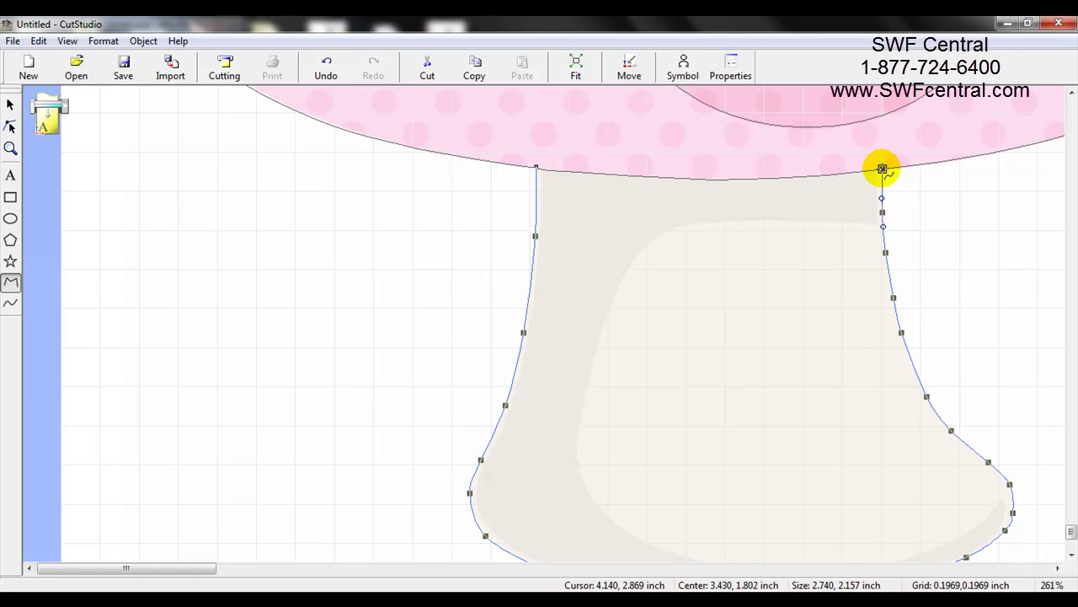
click(882, 168)
click(882, 169)
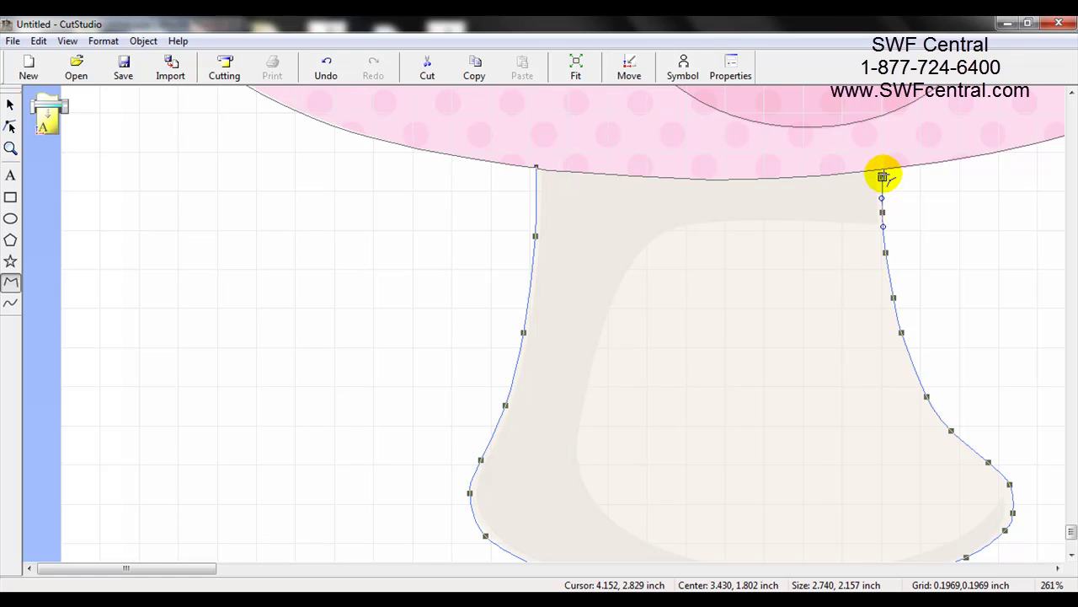
mouse_move(880, 167)
mouse_down()
mouse_move(730, 179)
mouse_move(527, 168)
mouse_move(882, 170)
mouse_up()
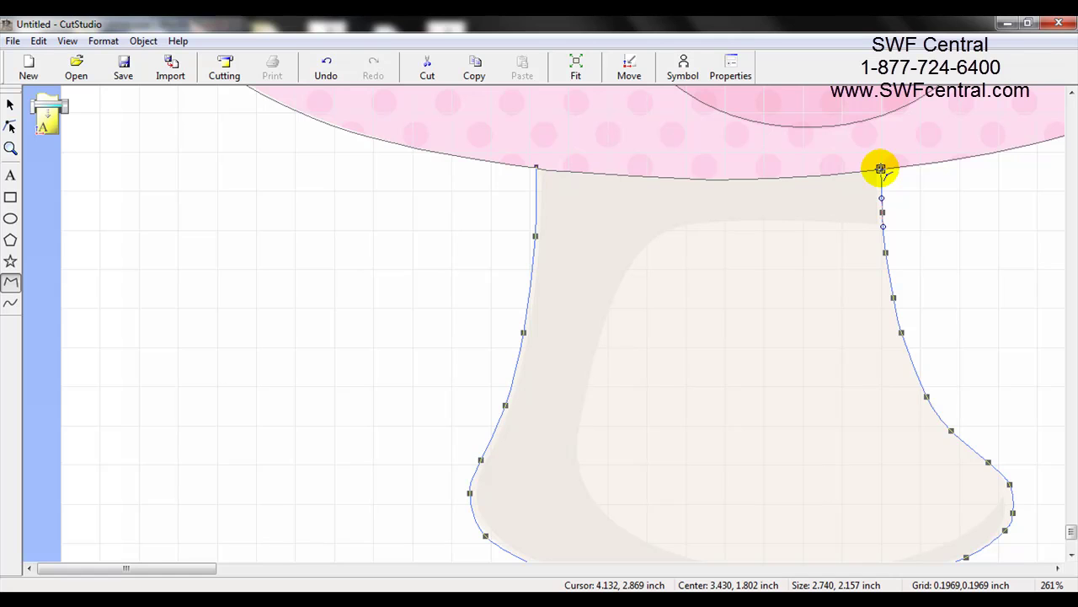
Step: Trace the stem outline along the cap's lower edge, close it at its start, about 2.74 by 2.16 inches overall, and leave node editing
drag(882, 169, 773, 179)
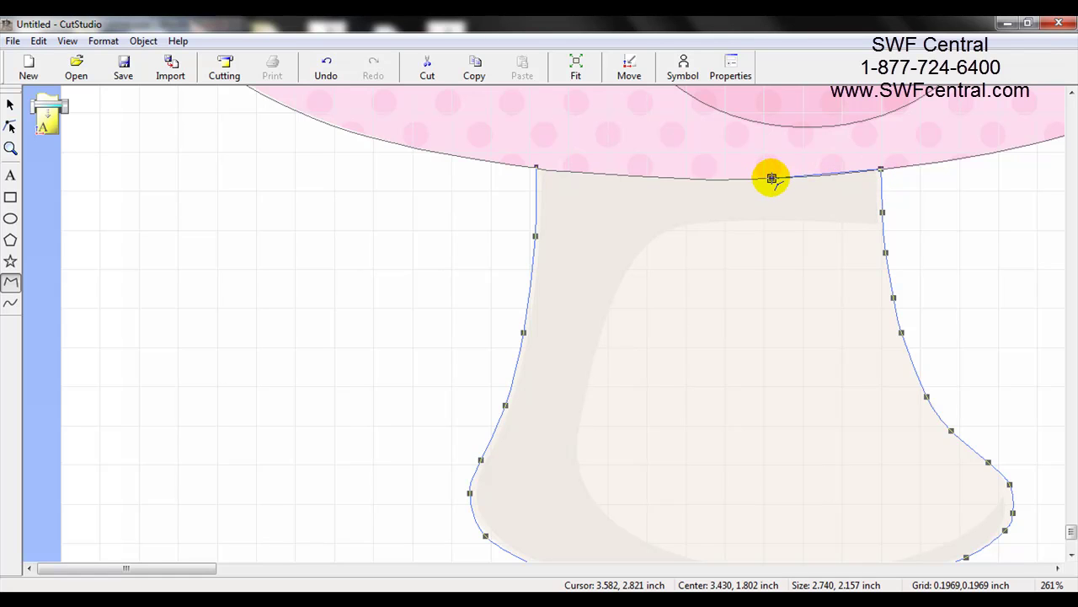
click(772, 178)
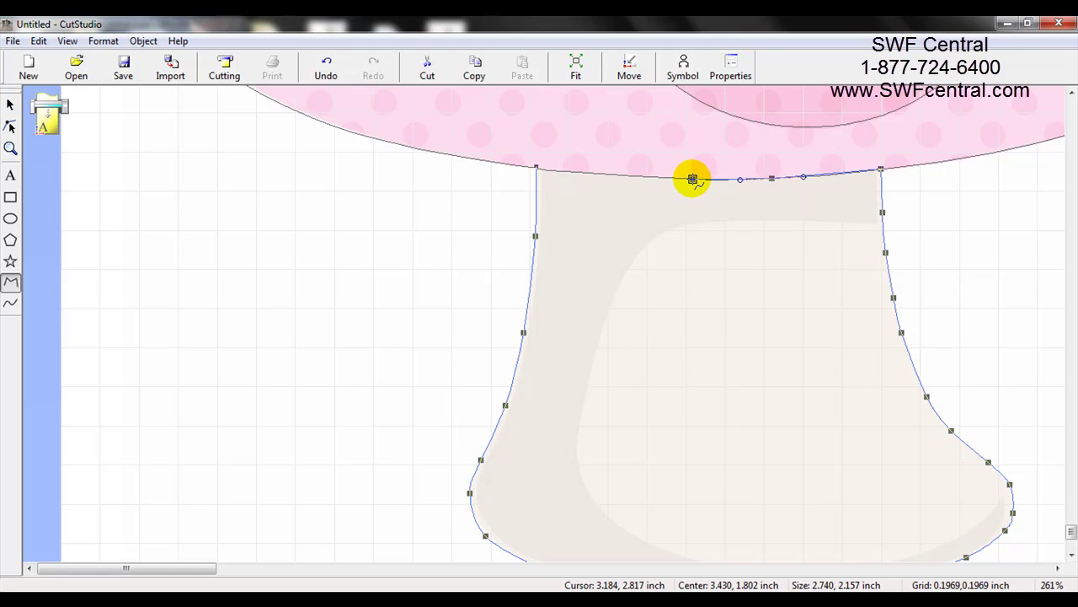
click(693, 179)
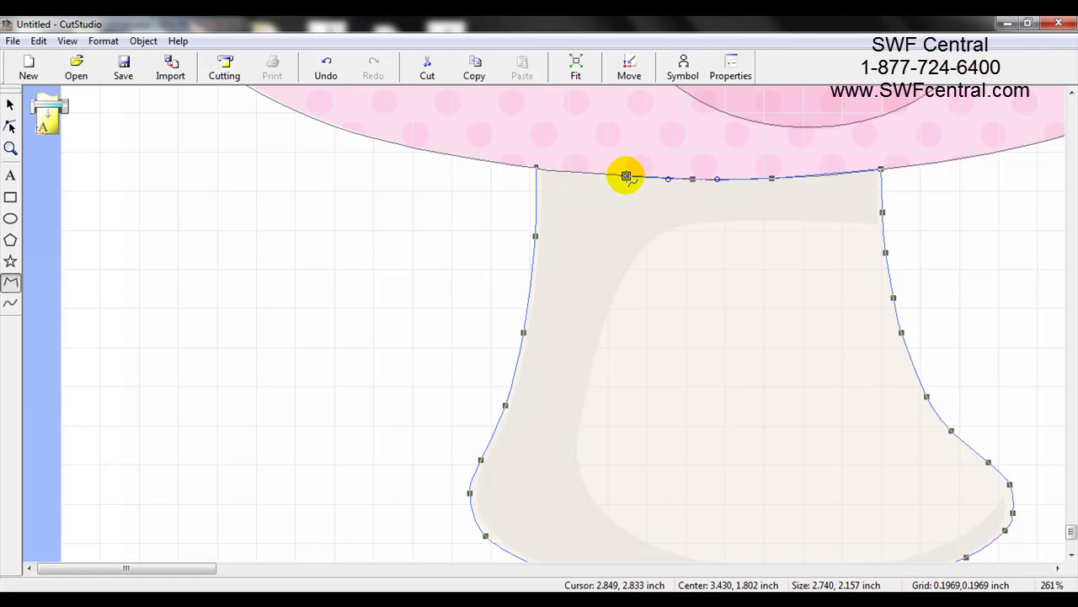
click(626, 176)
click(537, 167)
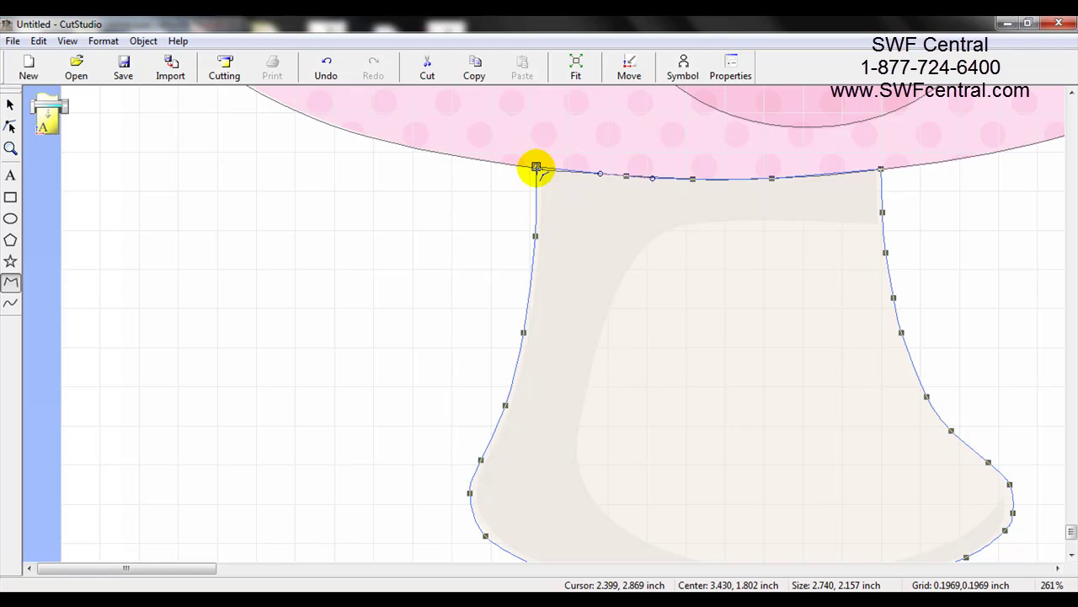
right_click(537, 167)
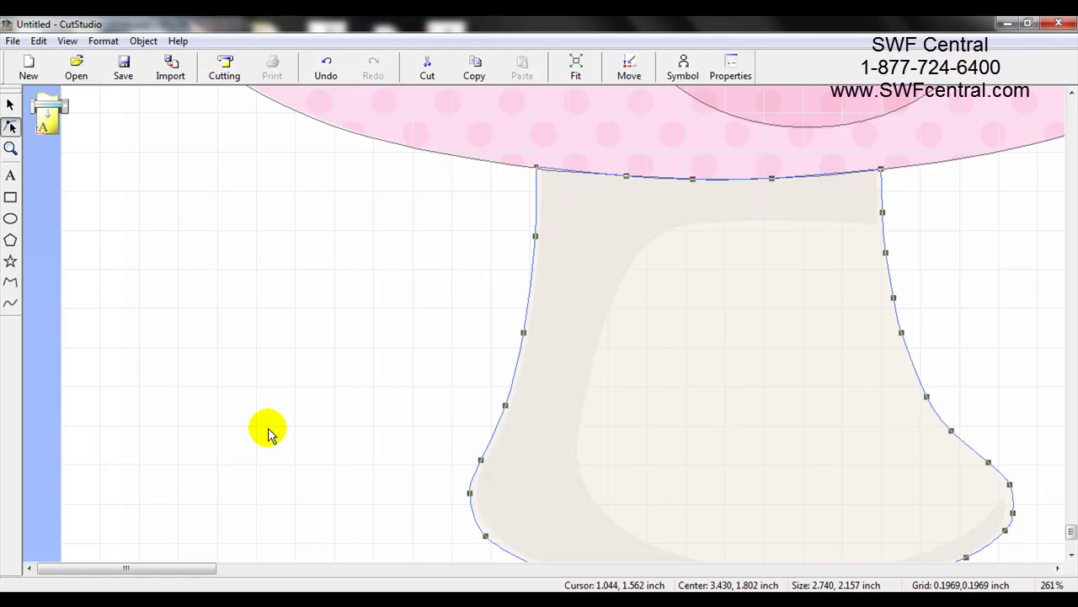
click(11, 104)
click(278, 306)
drag(282, 304, 298, 305)
scroll(299, 305, down, 1)
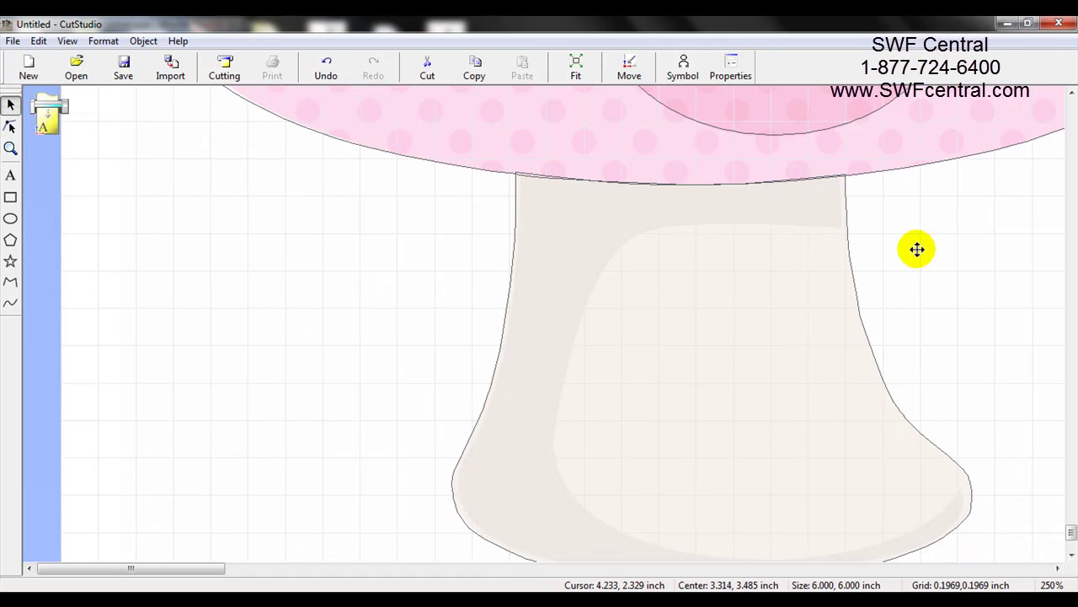